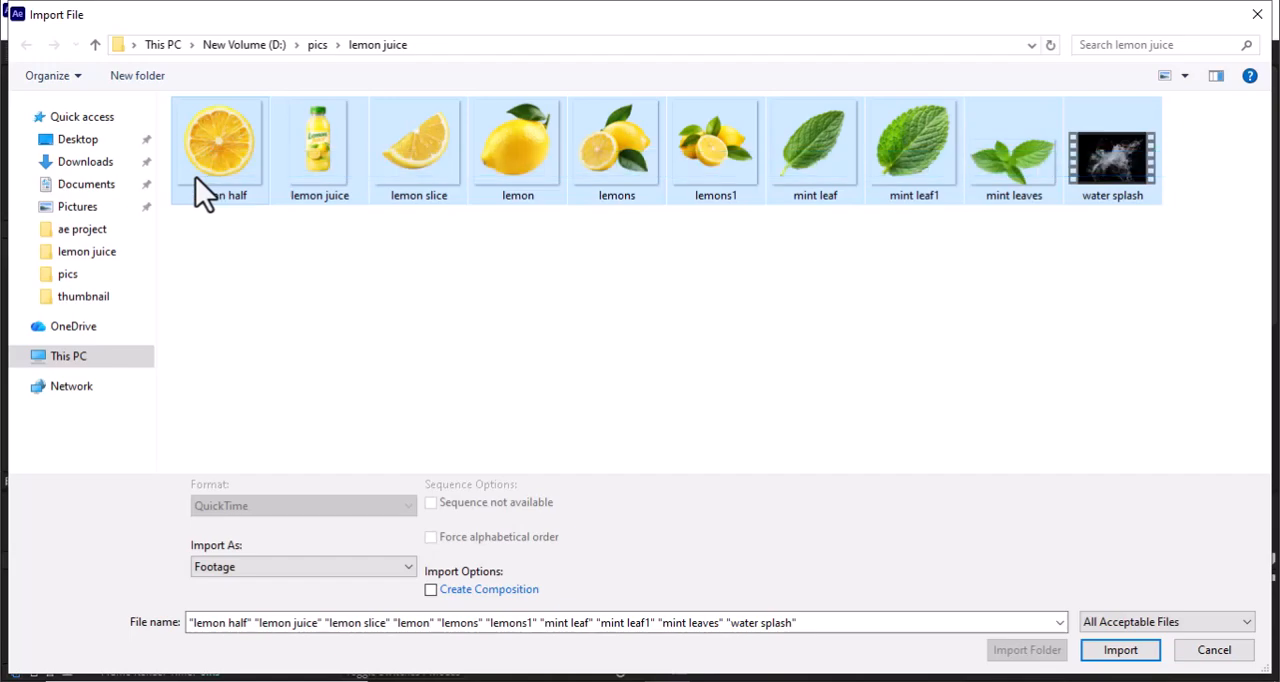
- Import the selected lemon, mint leaf and water splash files into the project as footage
click(1133, 650)
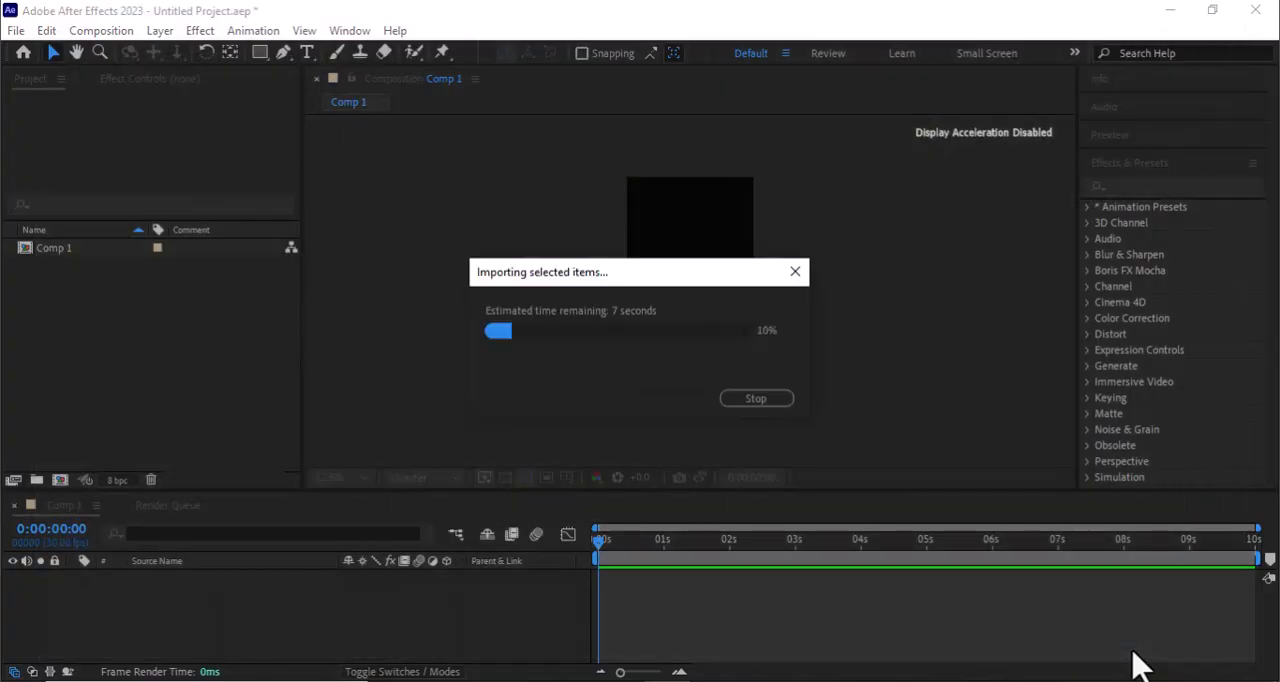
click(222, 453)
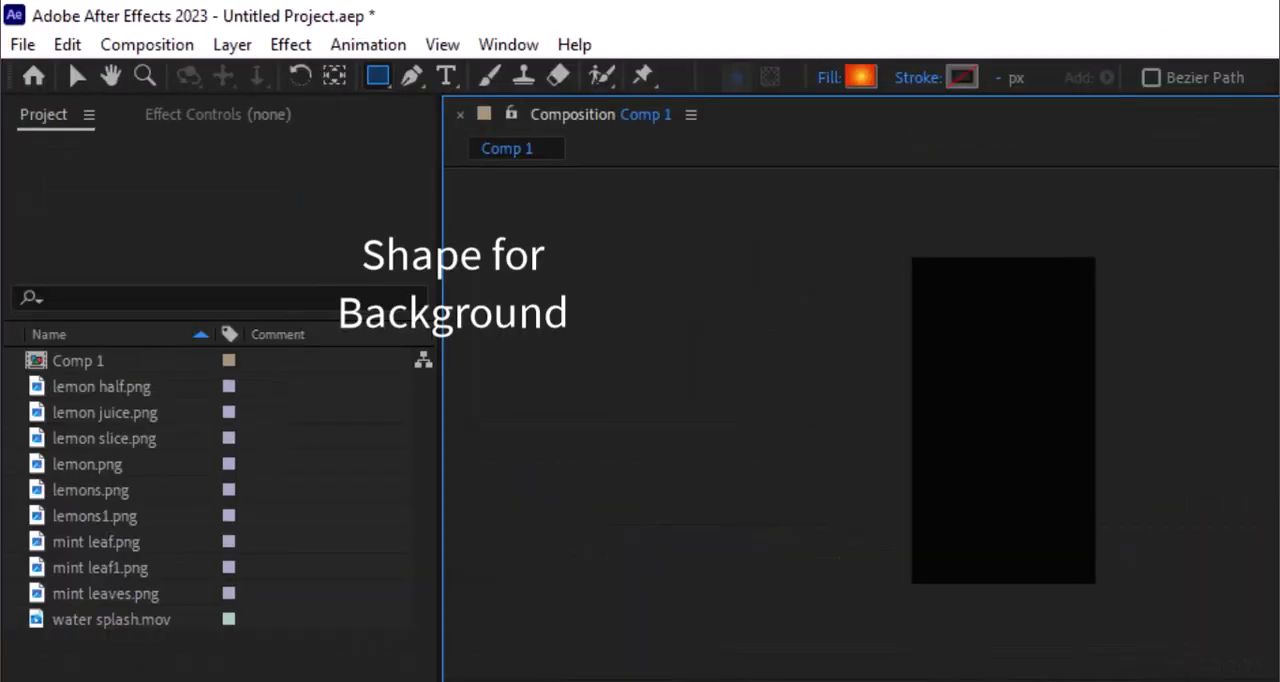
- Create a background rectangle that fills the composition and set its fill type to Radial Gradient
key(v)
double_click(378, 76)
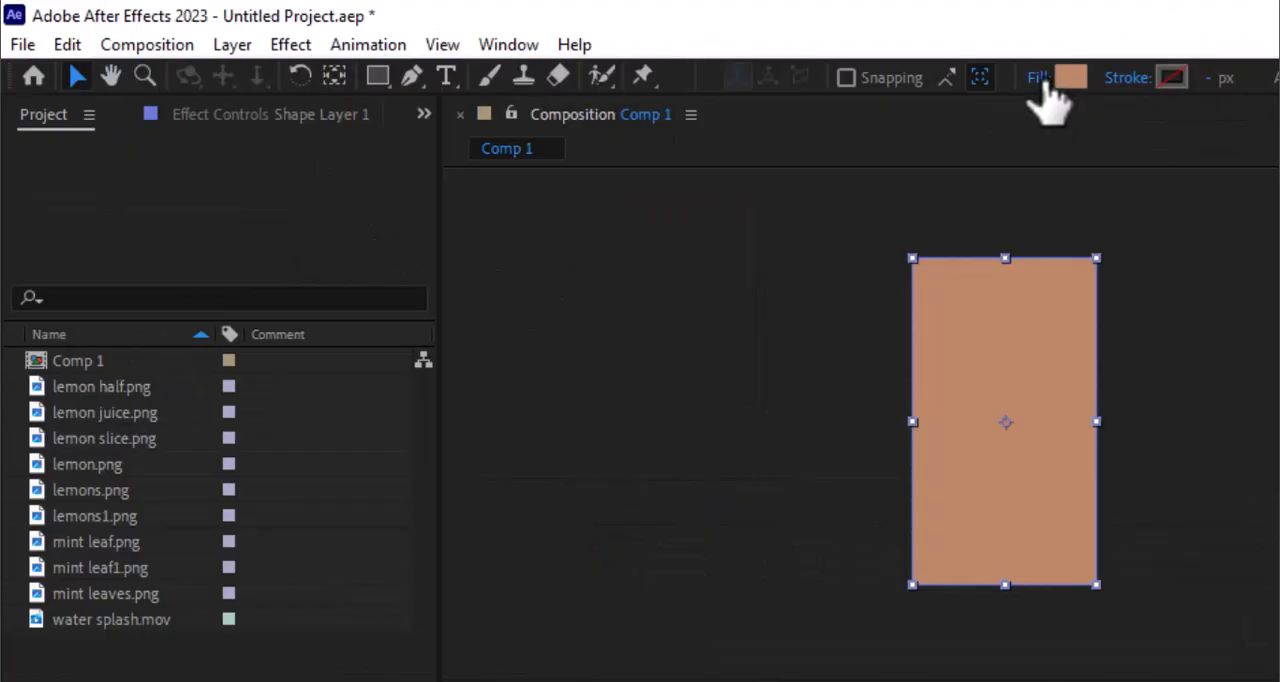
click(1040, 80)
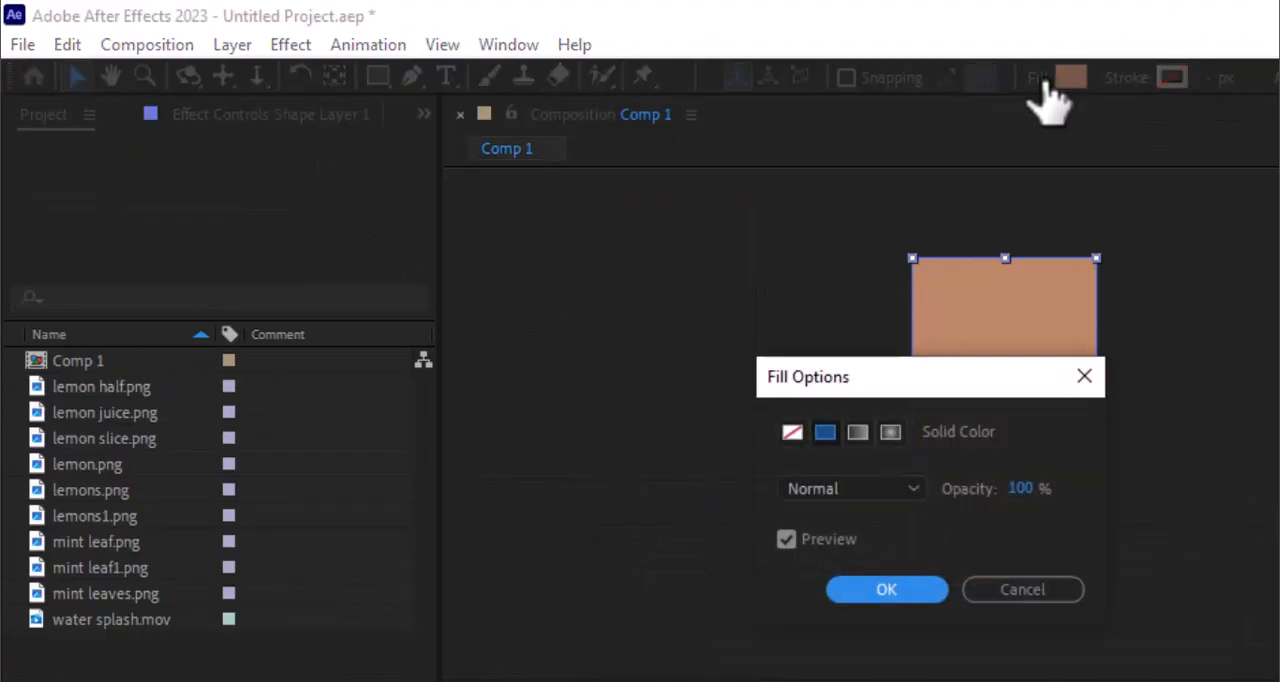
click(890, 432)
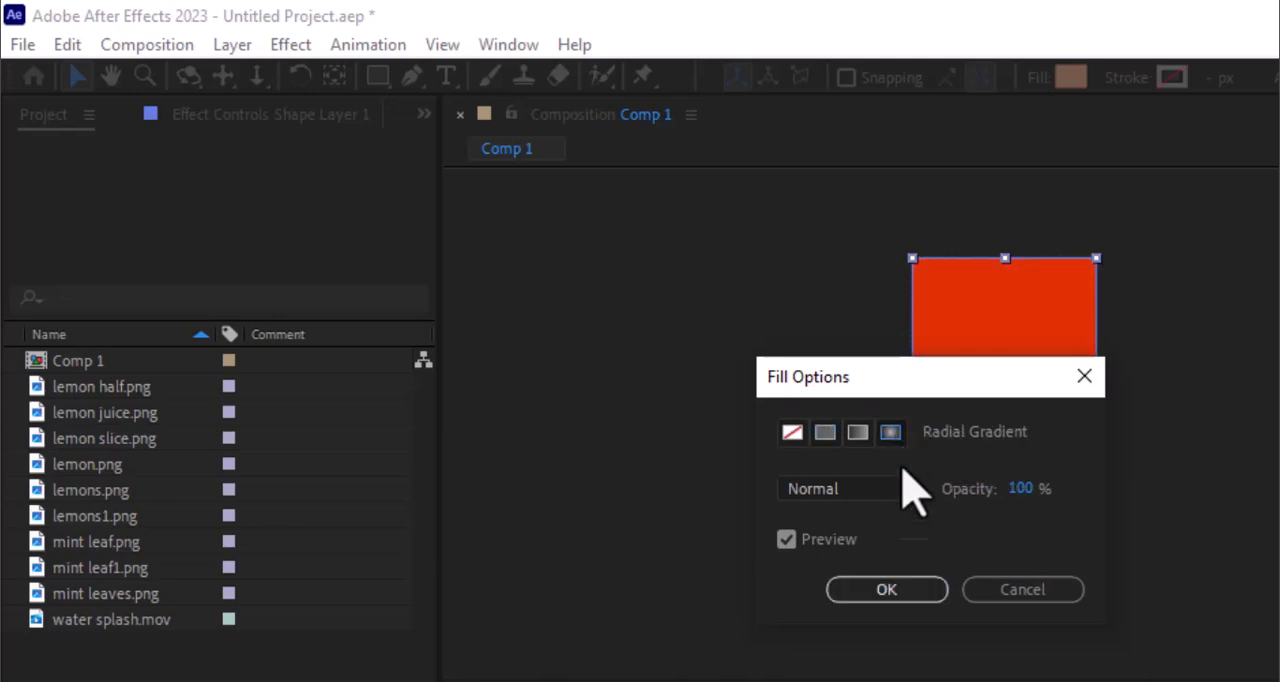
click(921, 591)
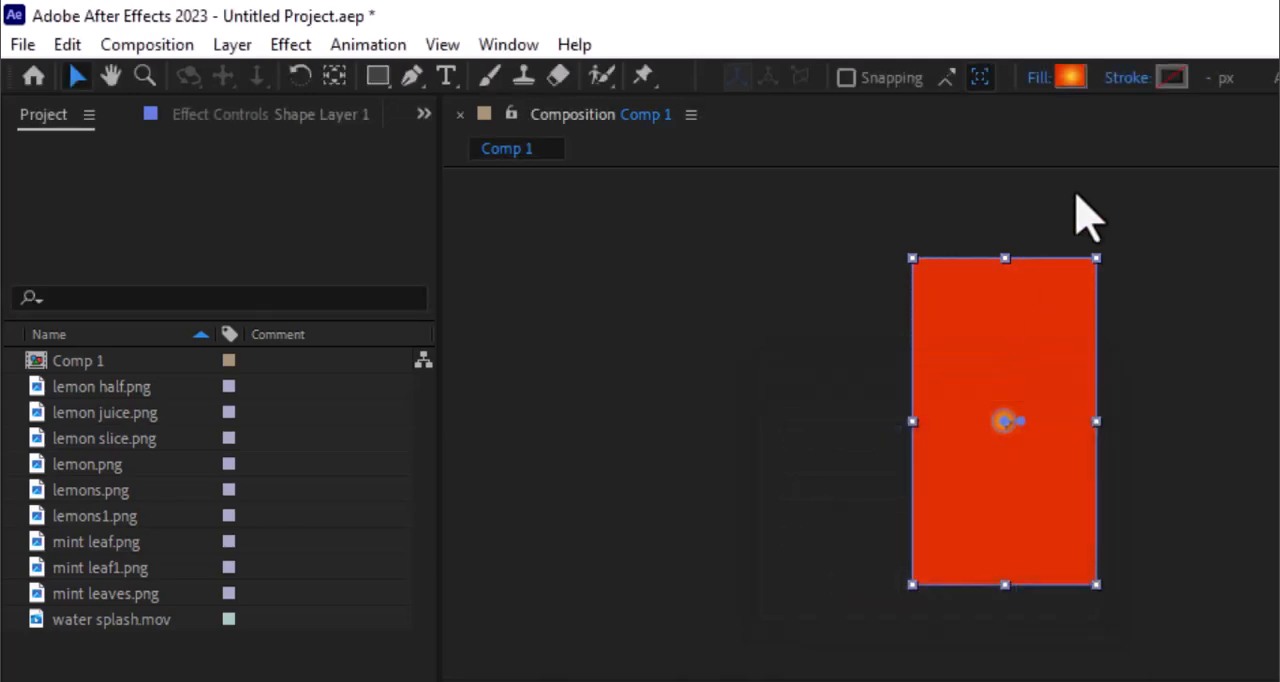
- Set the background gradient from yellow FBEF27 to red E03002 and extend it from the centre to the rectangle's lower-right corner
click(1070, 78)
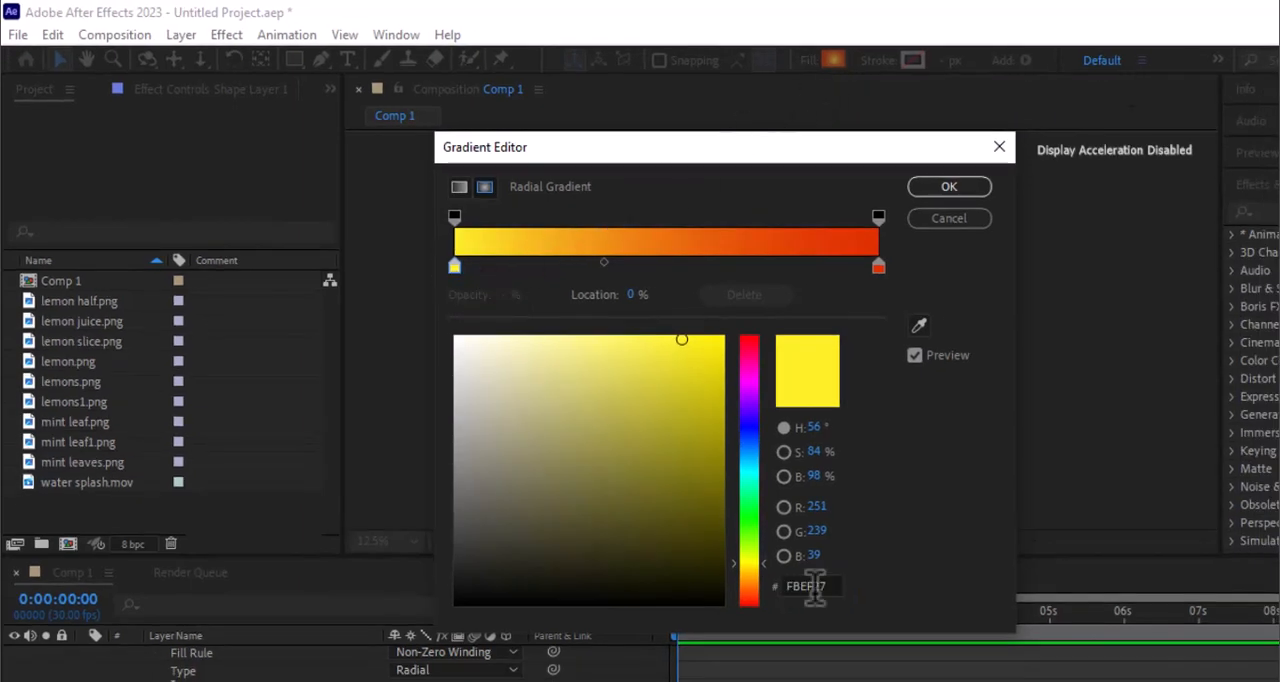
click(878, 267)
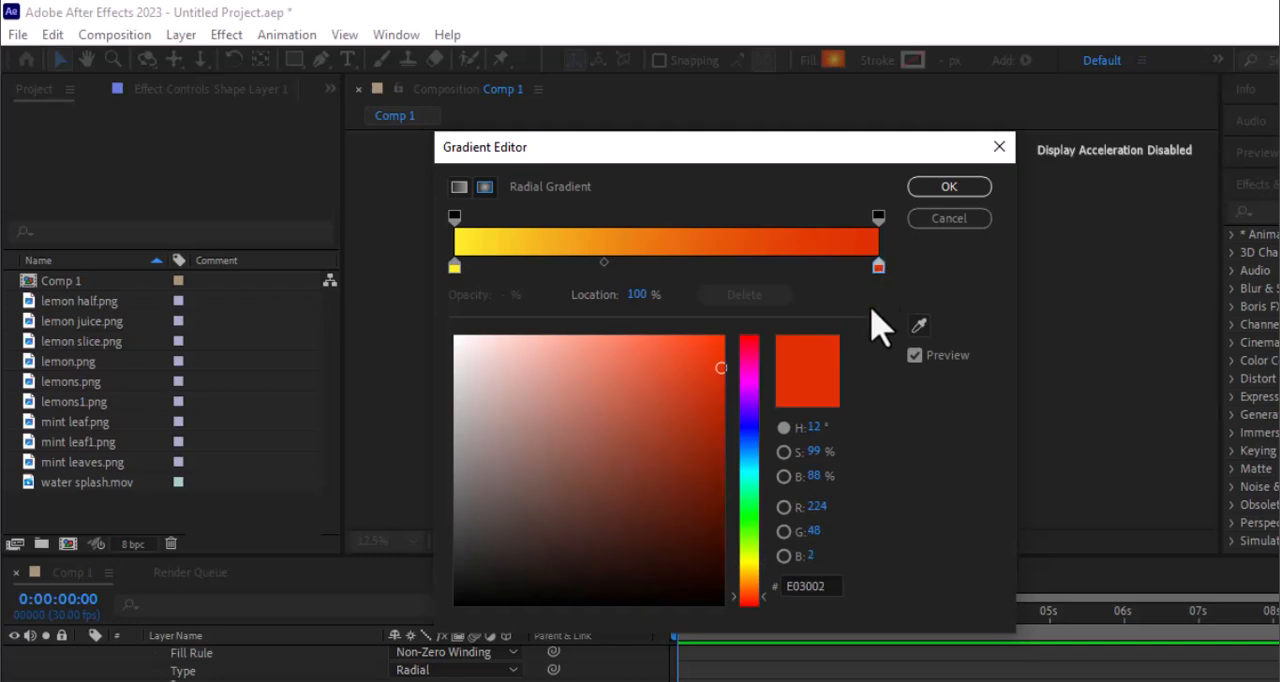
key(Return)
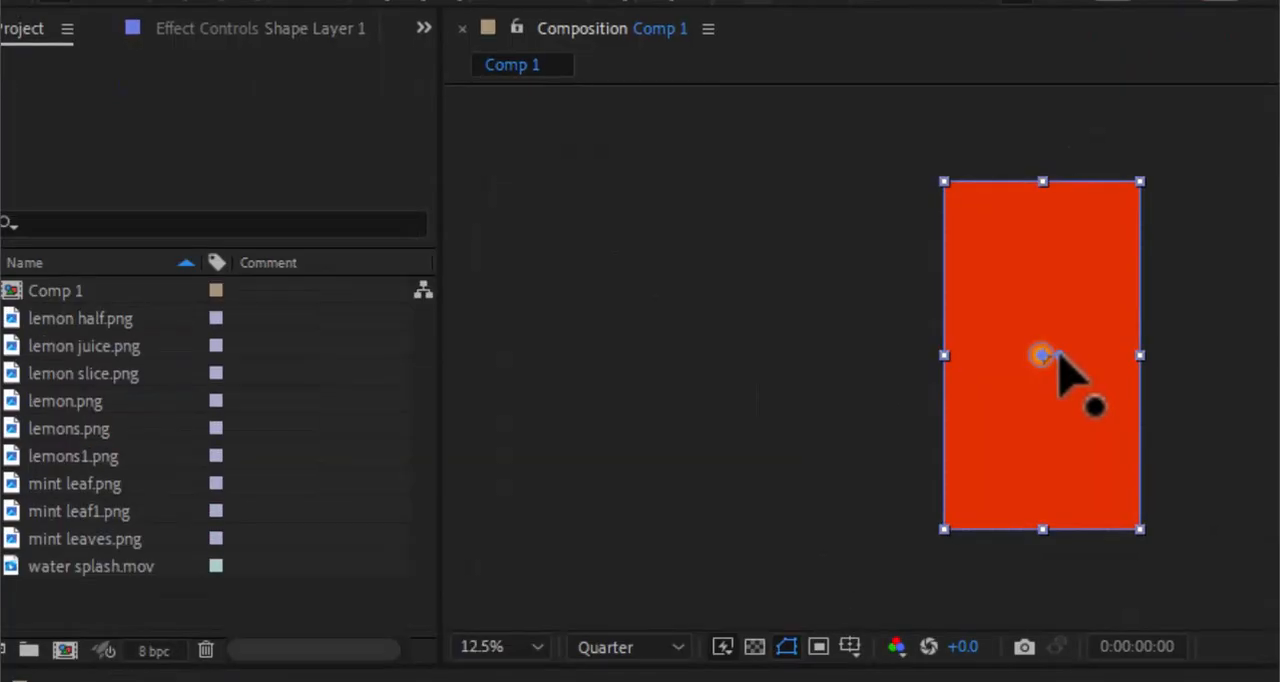
drag(819, 325, 835, 374)
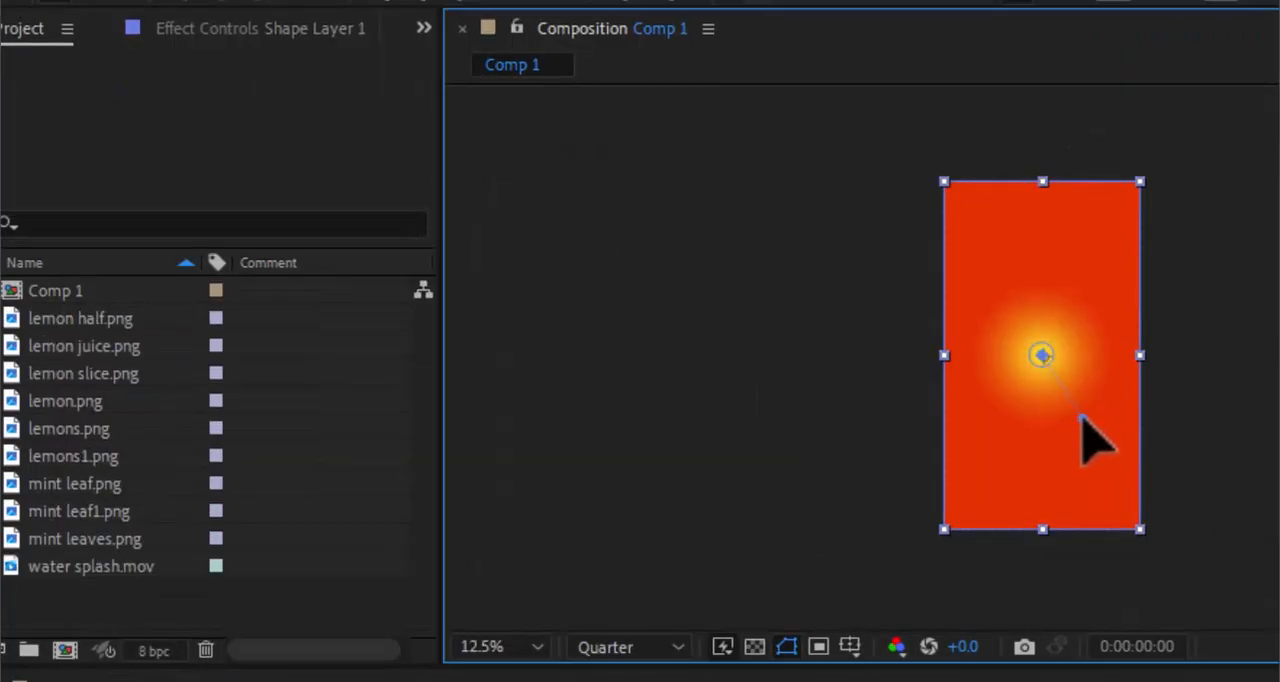
drag(1082, 418, 1113, 503)
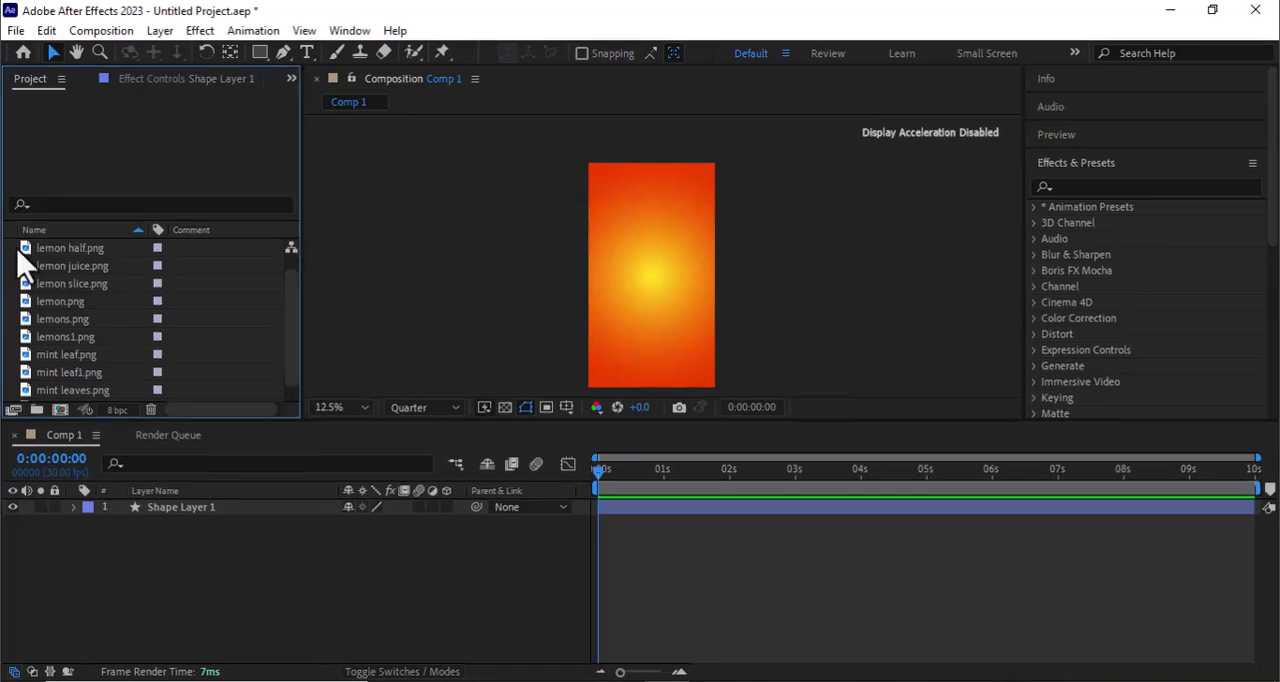
- Add the imported lemon and mint images to Comp 1 as layers above the background shape
drag(0, 281, 344, 533)
drag(240, 405, 240, 405)
drag(118, 314, 83, 289)
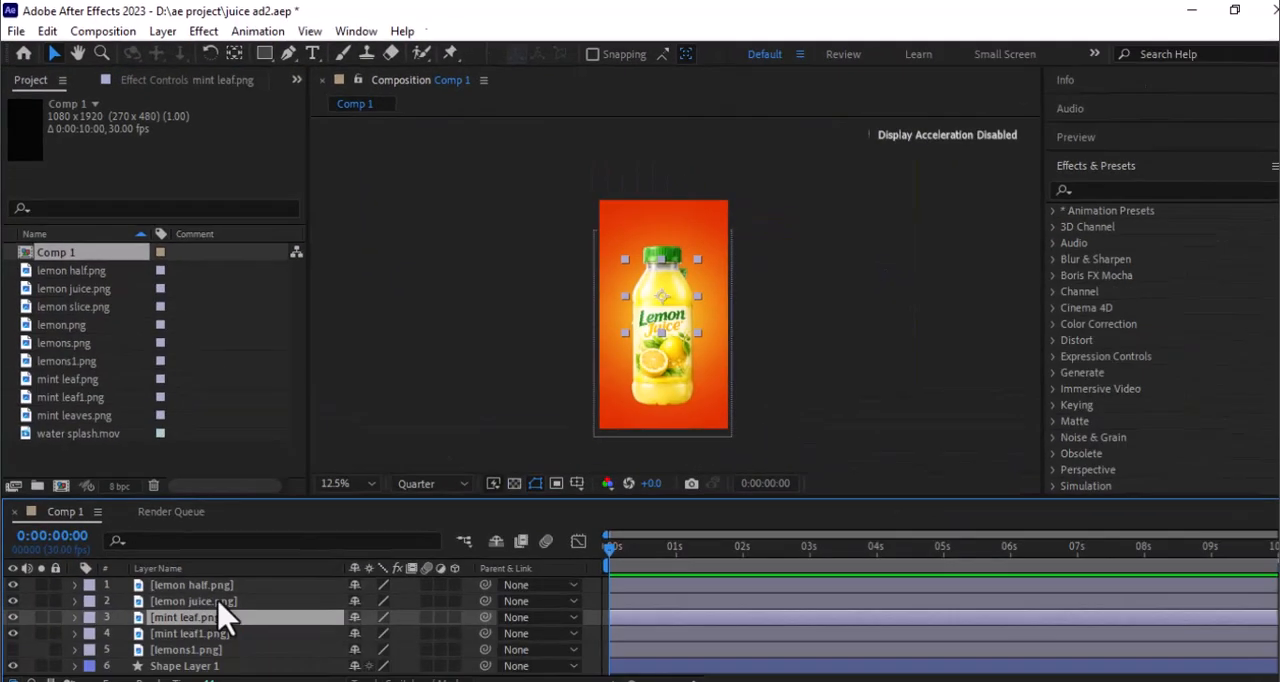
- Place mint leaf.png over the frame's upper-left corner and mint leaf1.png on its right edge beside the bottle
drag(651, 309, 621, 239)
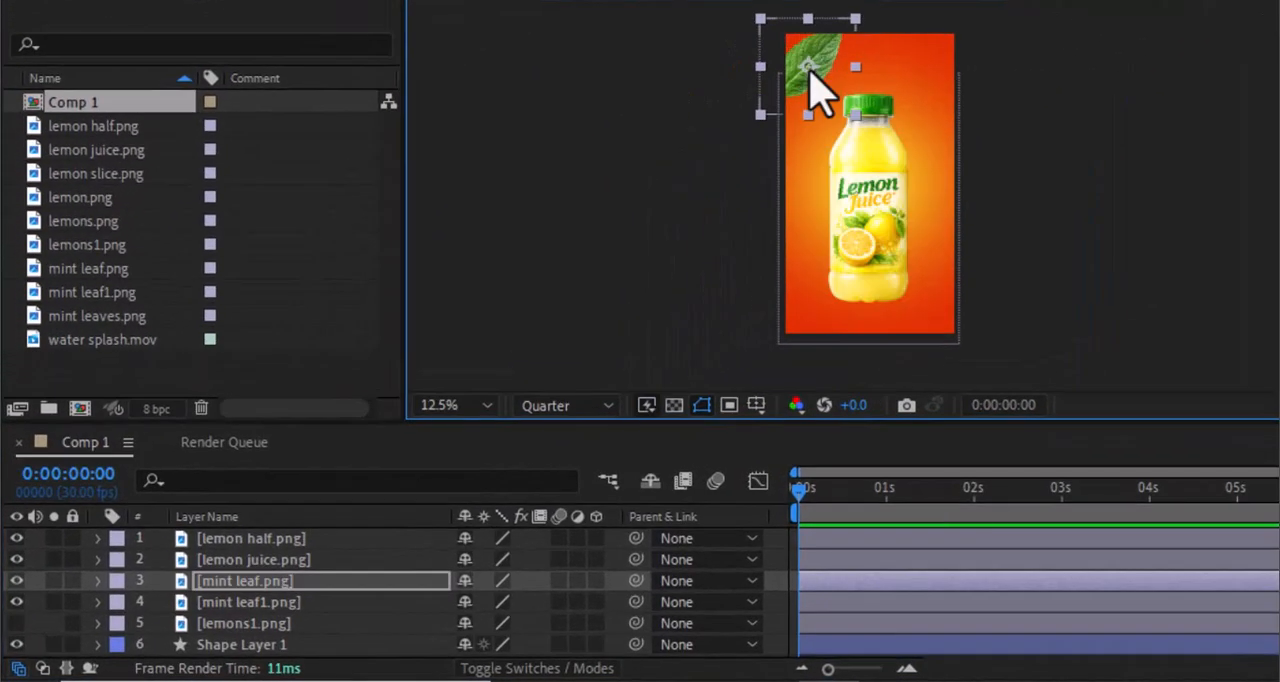
click(281, 604)
drag(886, 206, 966, 209)
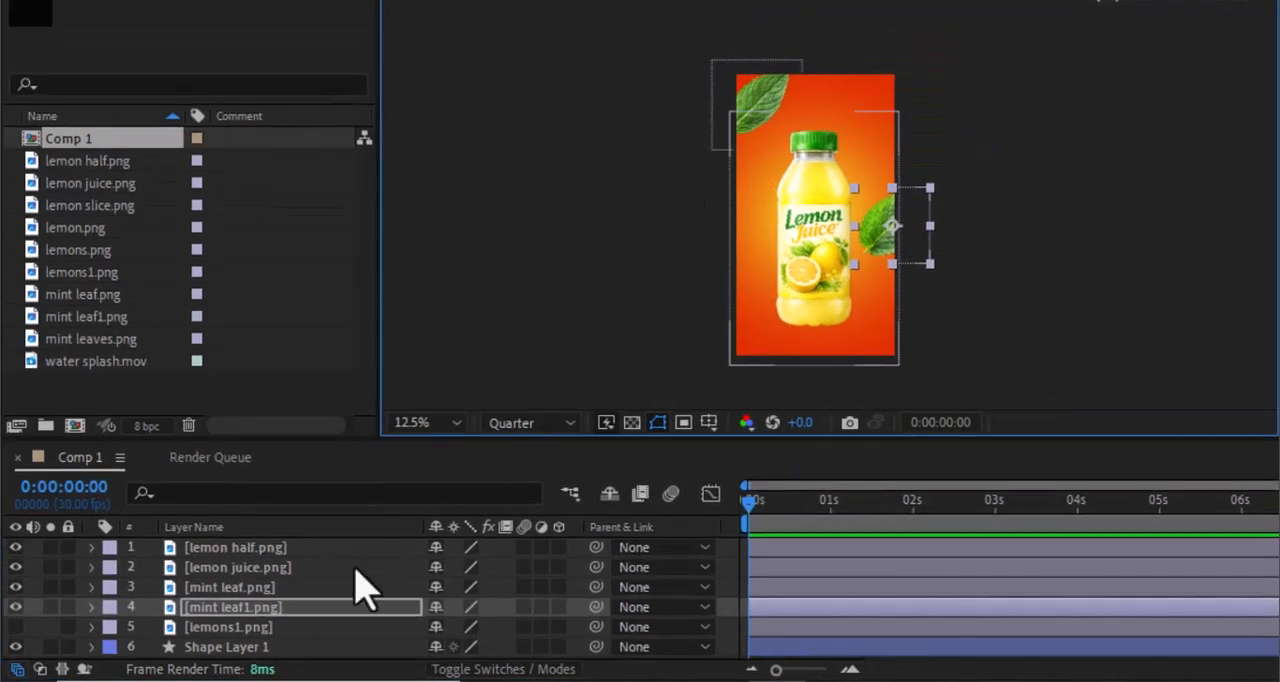
- Rotate mint leaf1.png to -74° and adjust its position on the frame's right edge
key(r)
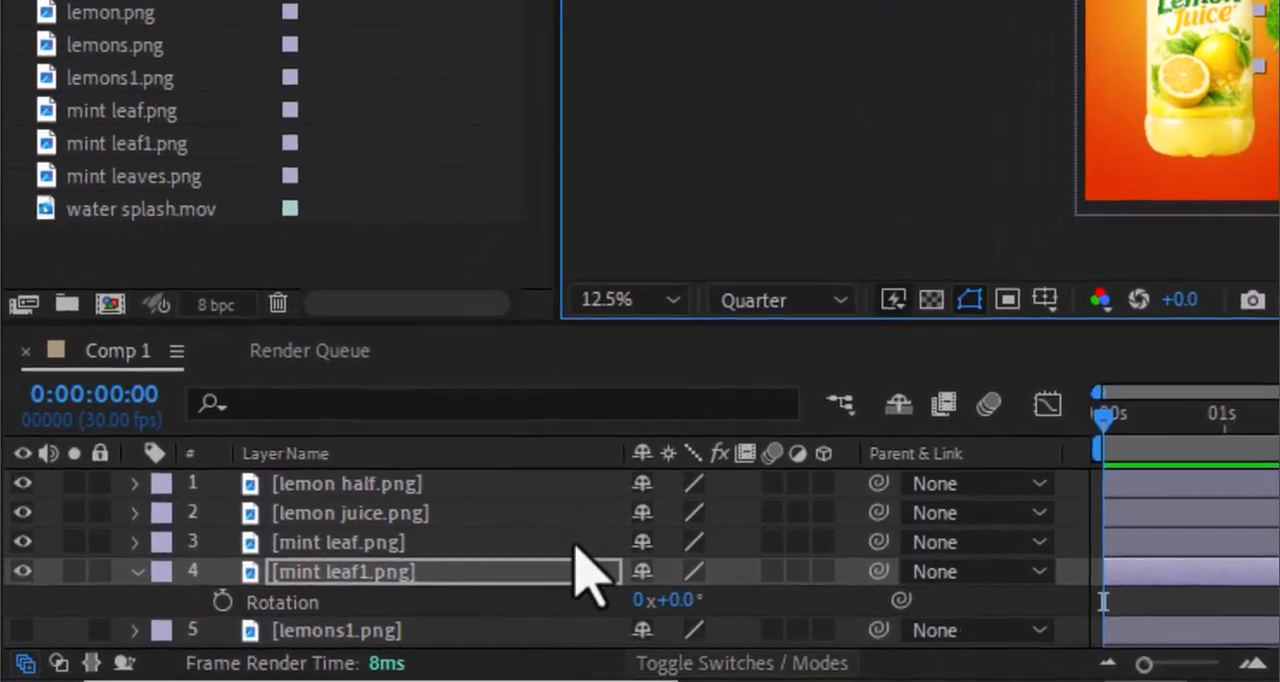
drag(663, 601, 577, 596)
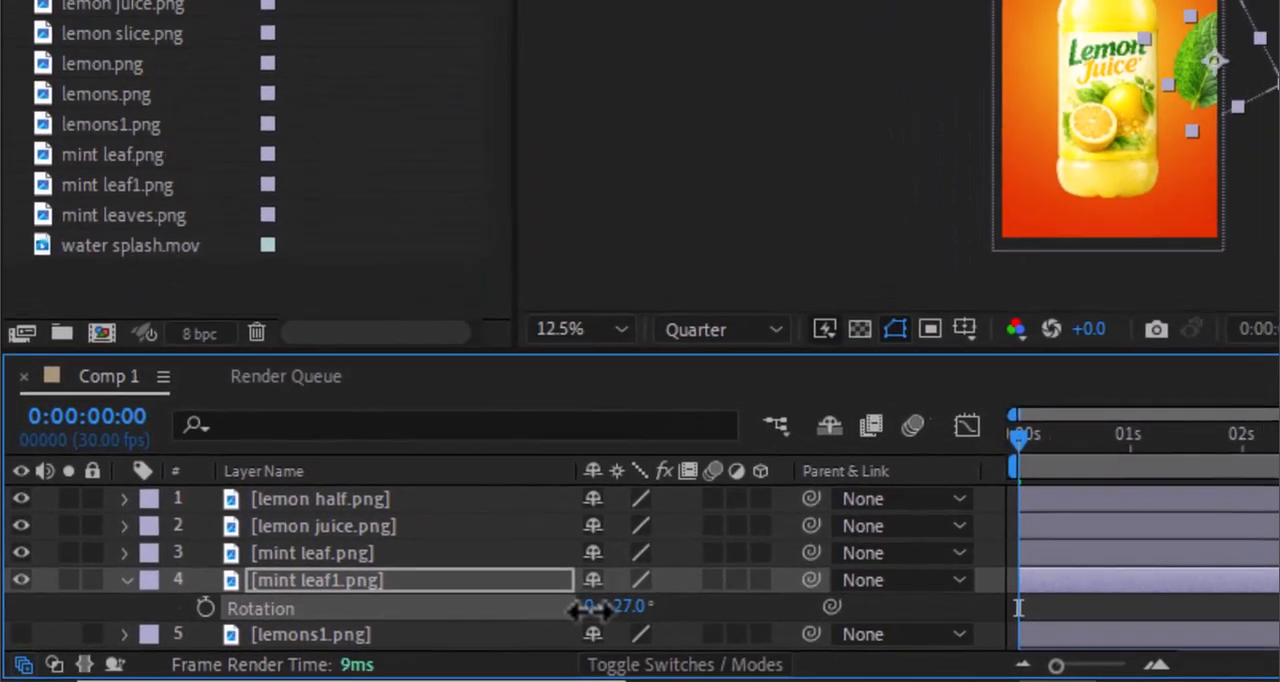
drag(469, 612, 461, 610)
drag(1073, 134, 1077, 153)
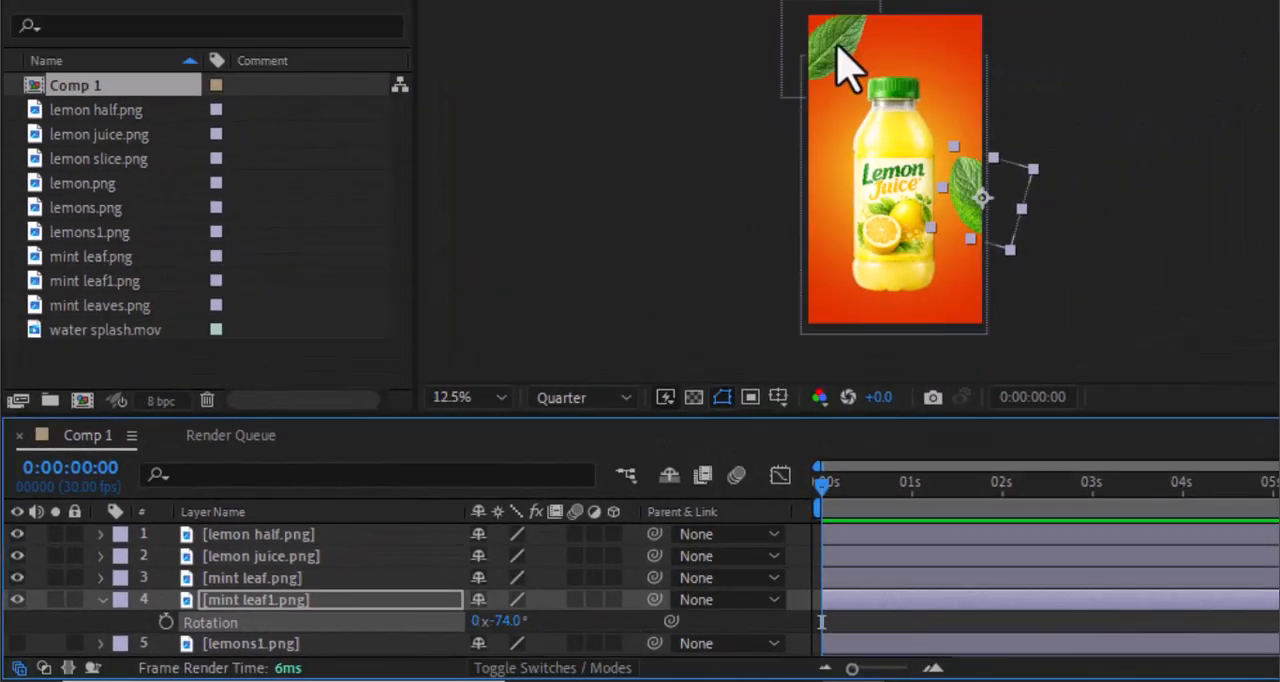
- Rotate mint leaf.png in the frame's upper-left corner so the leaf points down into the picture
click(848, 68)
key(r)
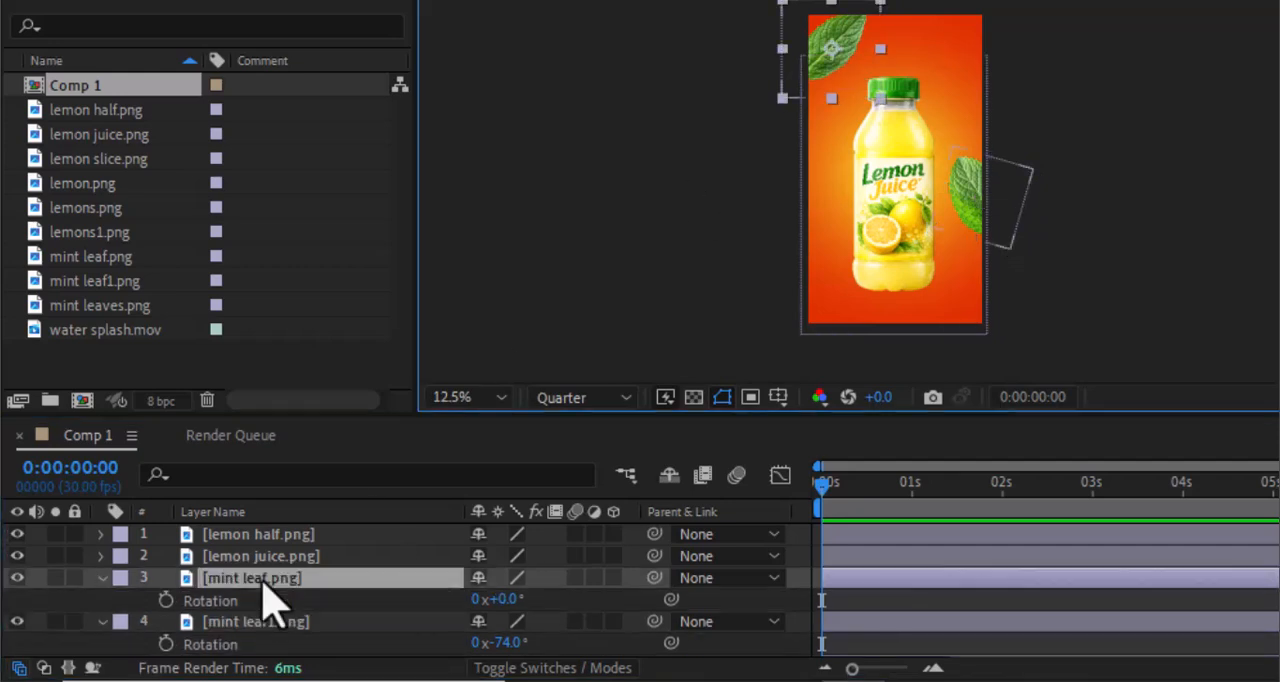
drag(503, 601, 670, 655)
- Scale lemon juice.png up to about 122% and shift the bottle slightly down to position 540, 1184
click(262, 556)
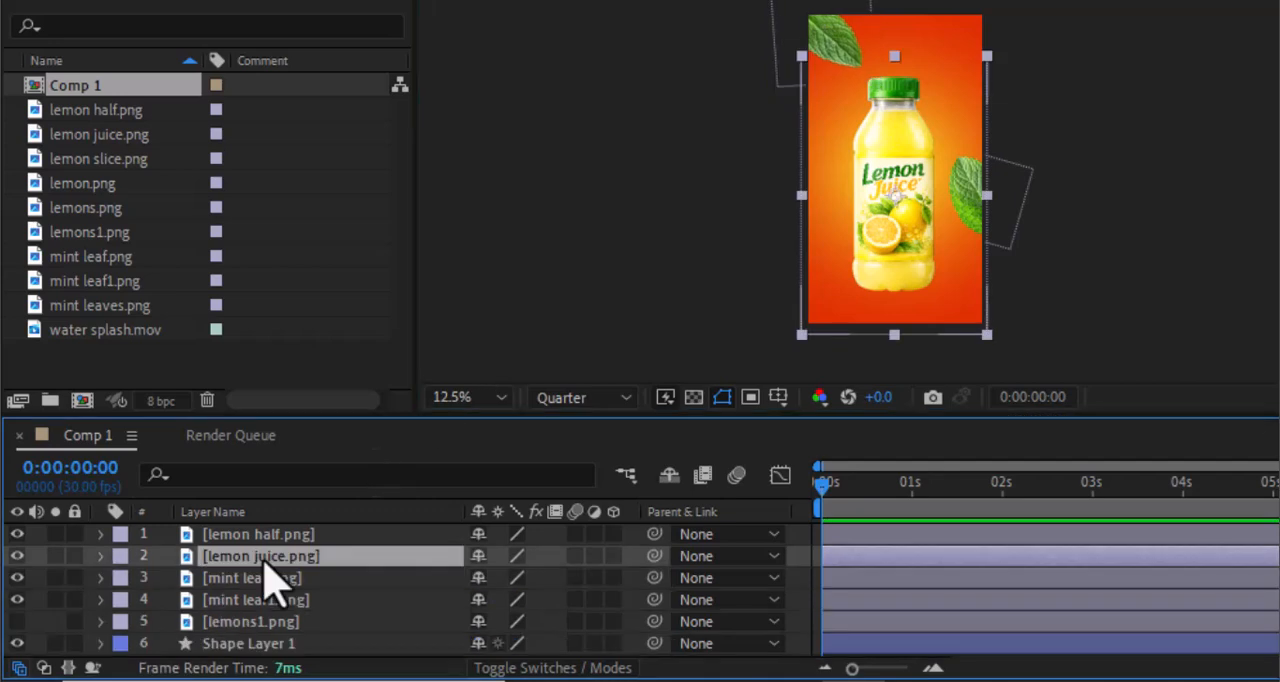
key(s)
drag(518, 580, 527, 580)
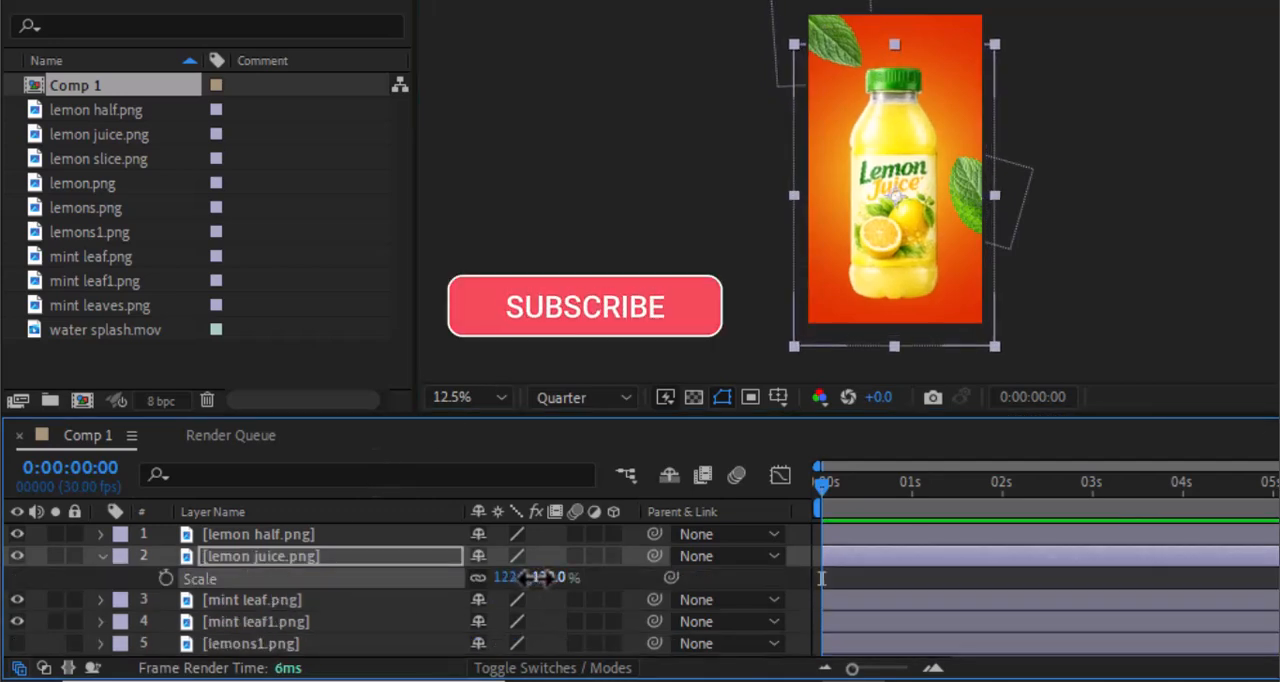
drag(894, 194, 896, 204)
key(s)
- Scale lemon half.png up to 96% so that the fruit covers the whole frame
click(464, 540)
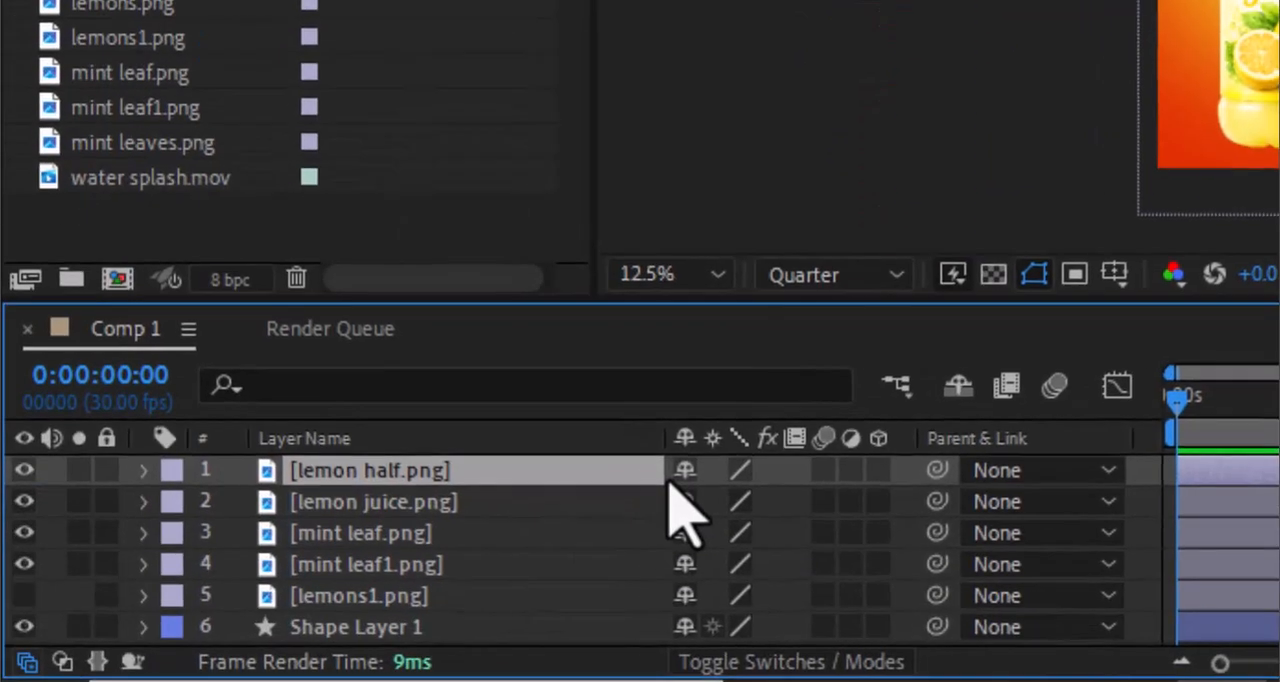
key(s)
drag(726, 508, 808, 501)
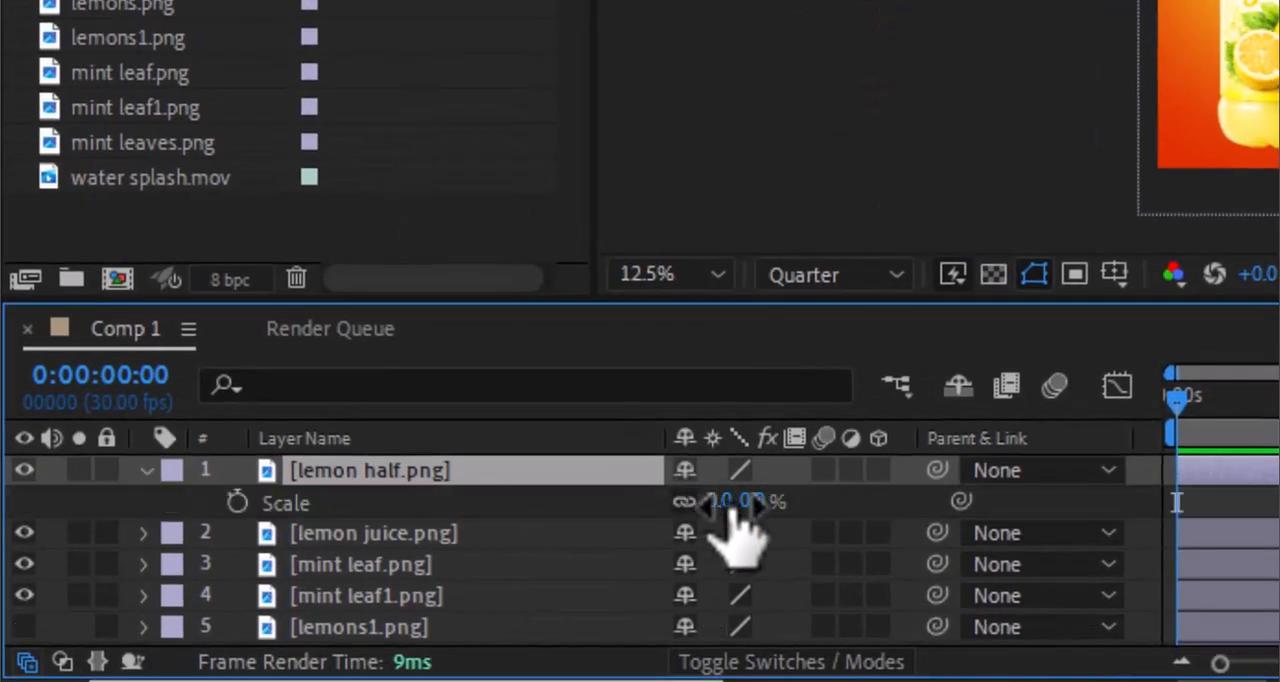
drag(550, 559, 628, 562)
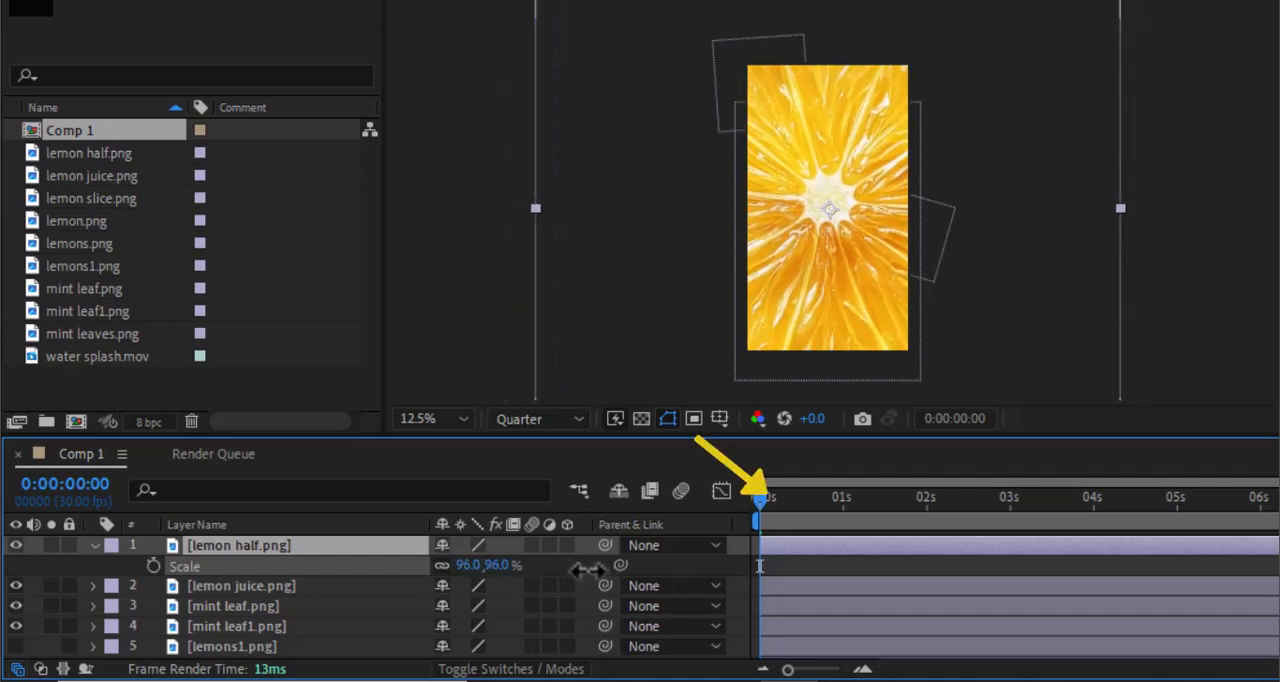
key(Return)
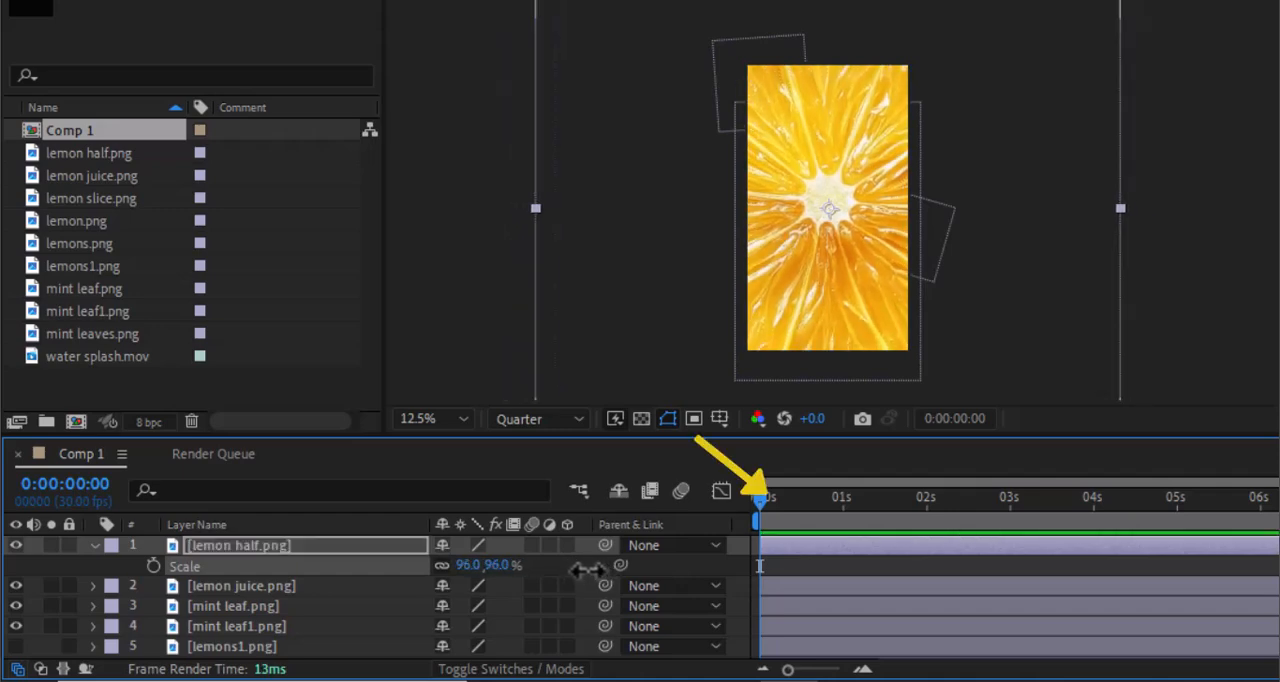
- Keyframe lemon half.png's Scale from 96% at 0:00:00:00 to 0% at 0:00:00:07
click(153, 567)
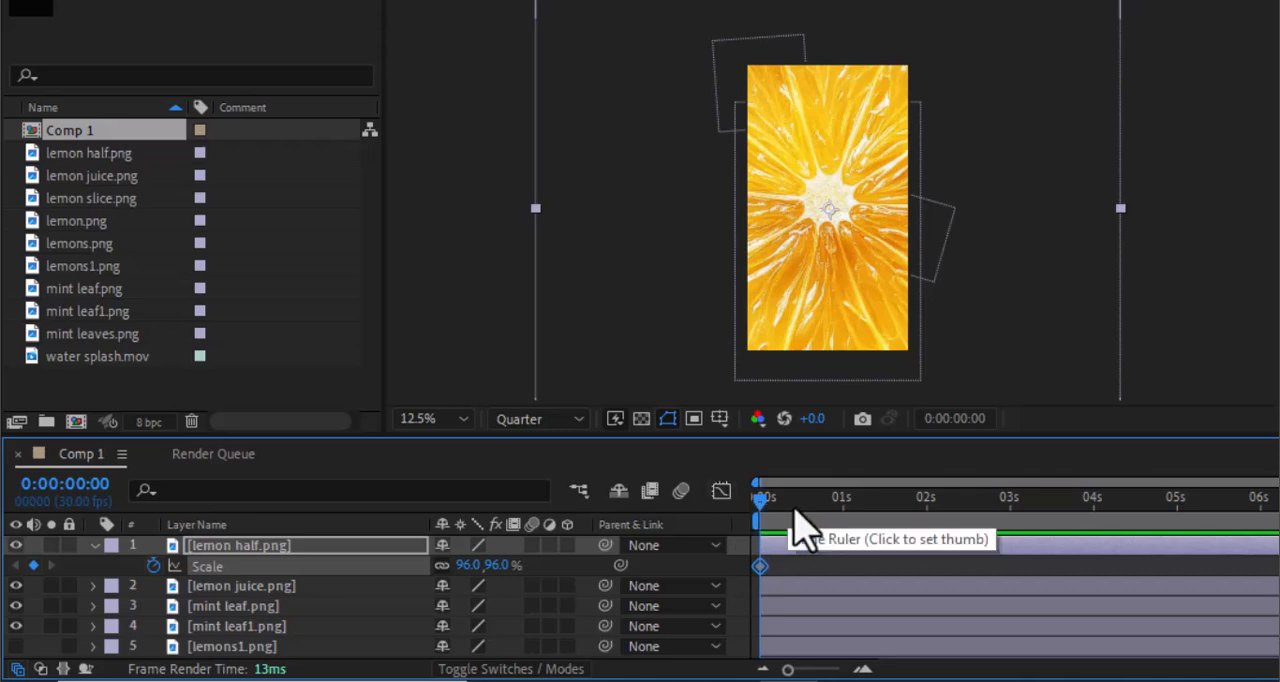
drag(764, 508, 769, 512)
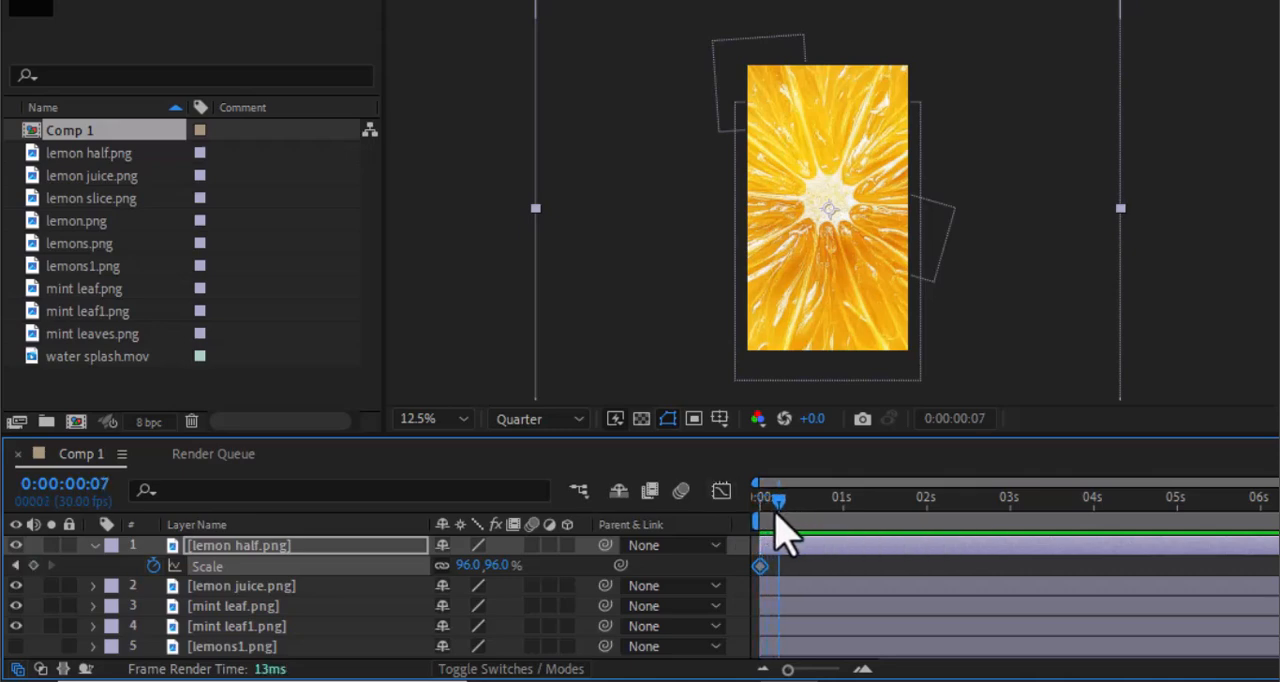
click(467, 565)
text(0)
key(Return)
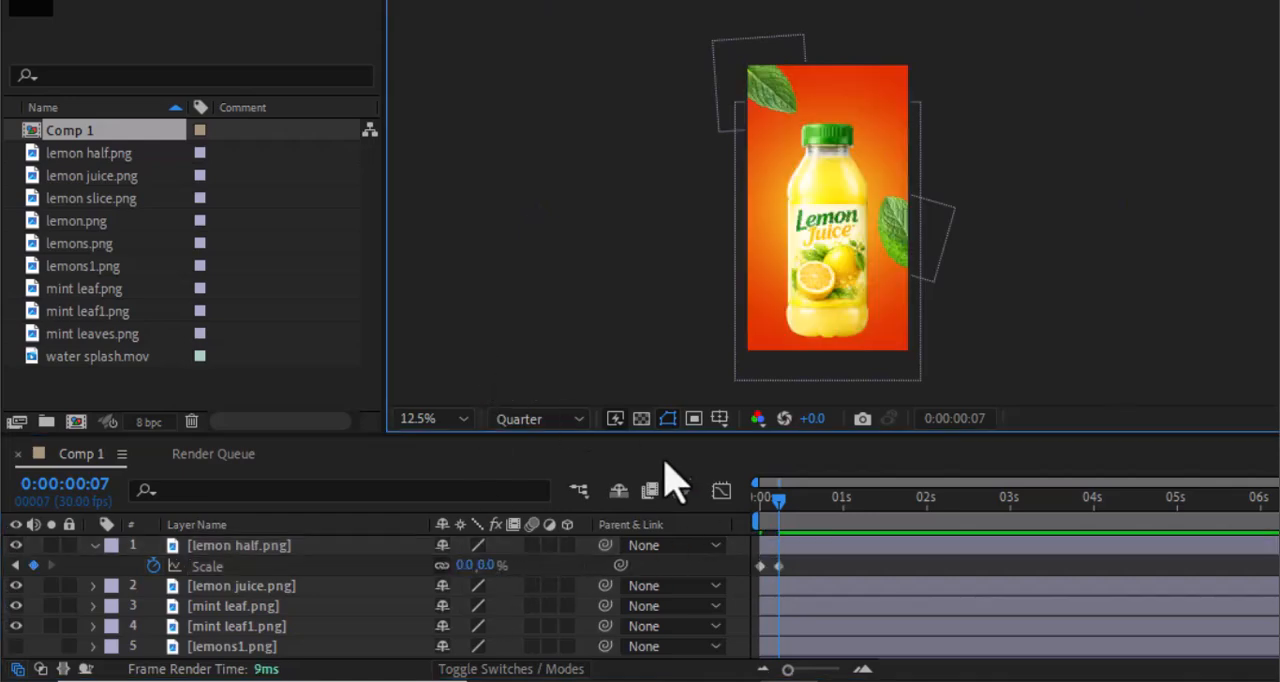
- Play back the lemon half's shrinking animation from the start and return to the first frame
key(Home)
key(space)
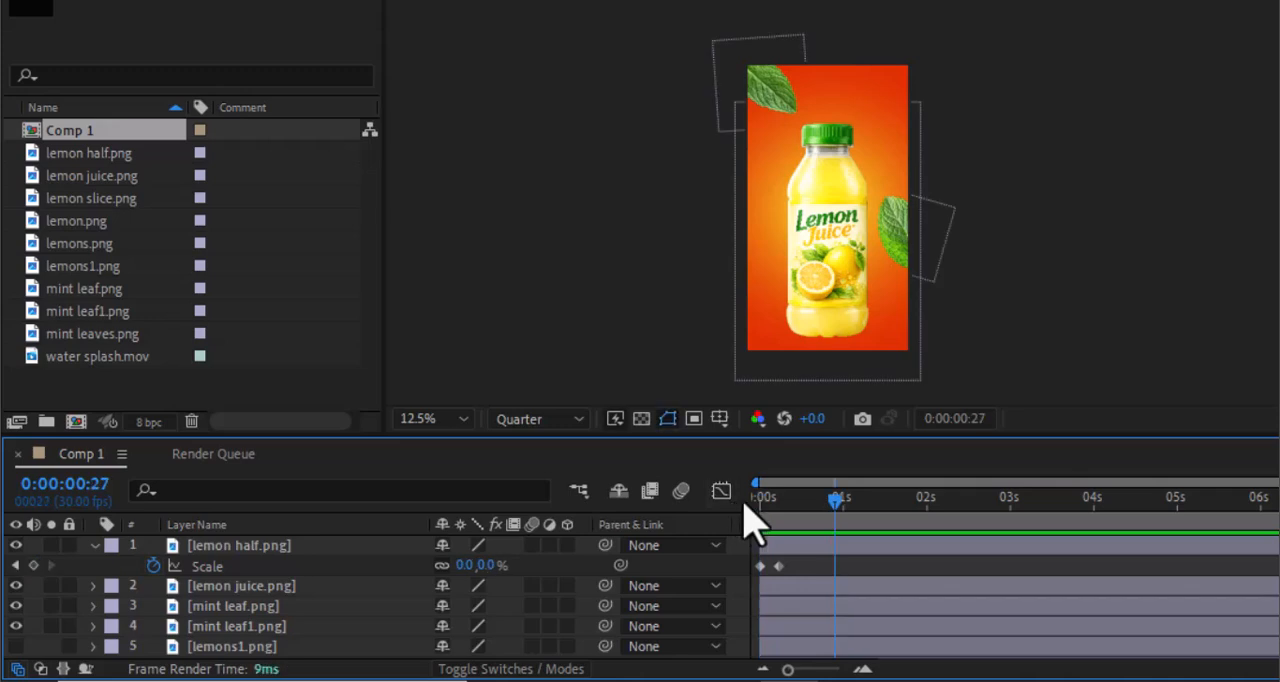
drag(835, 500, 748, 508)
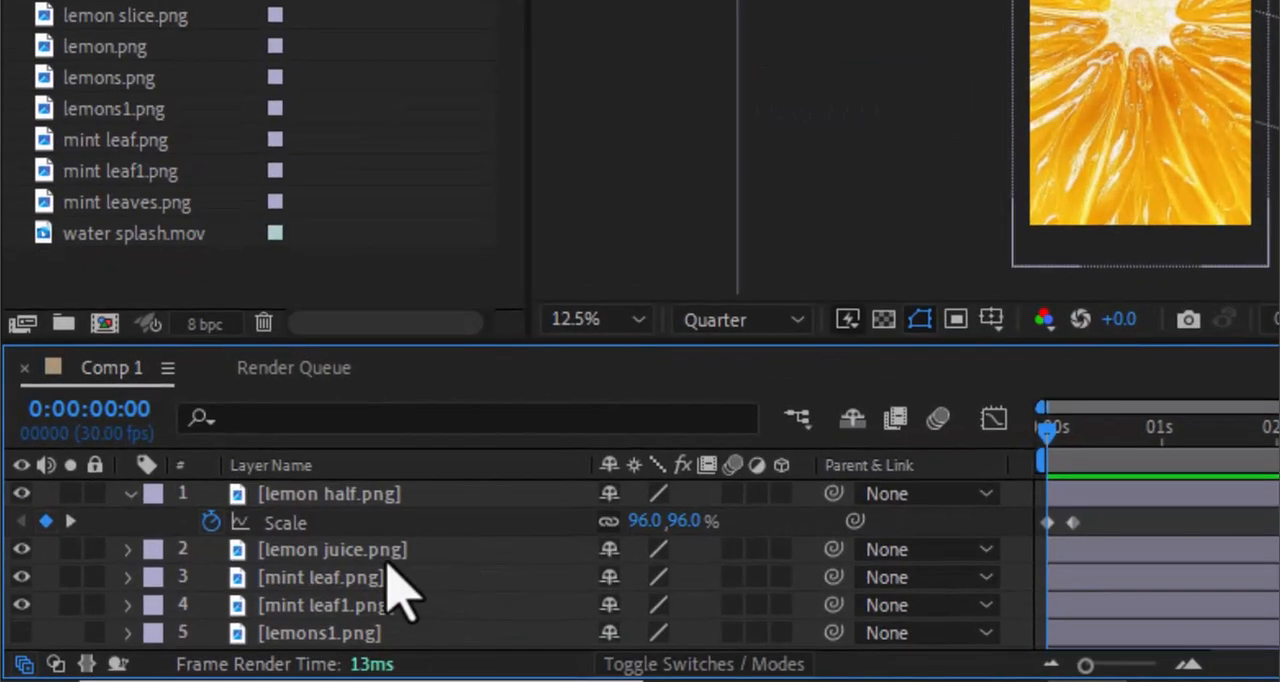
- Keyframe lemon juice.png's Position at 0:00:00:00 with the bottle moved outside the frame's left edge to about -308, 1176
click(282, 590)
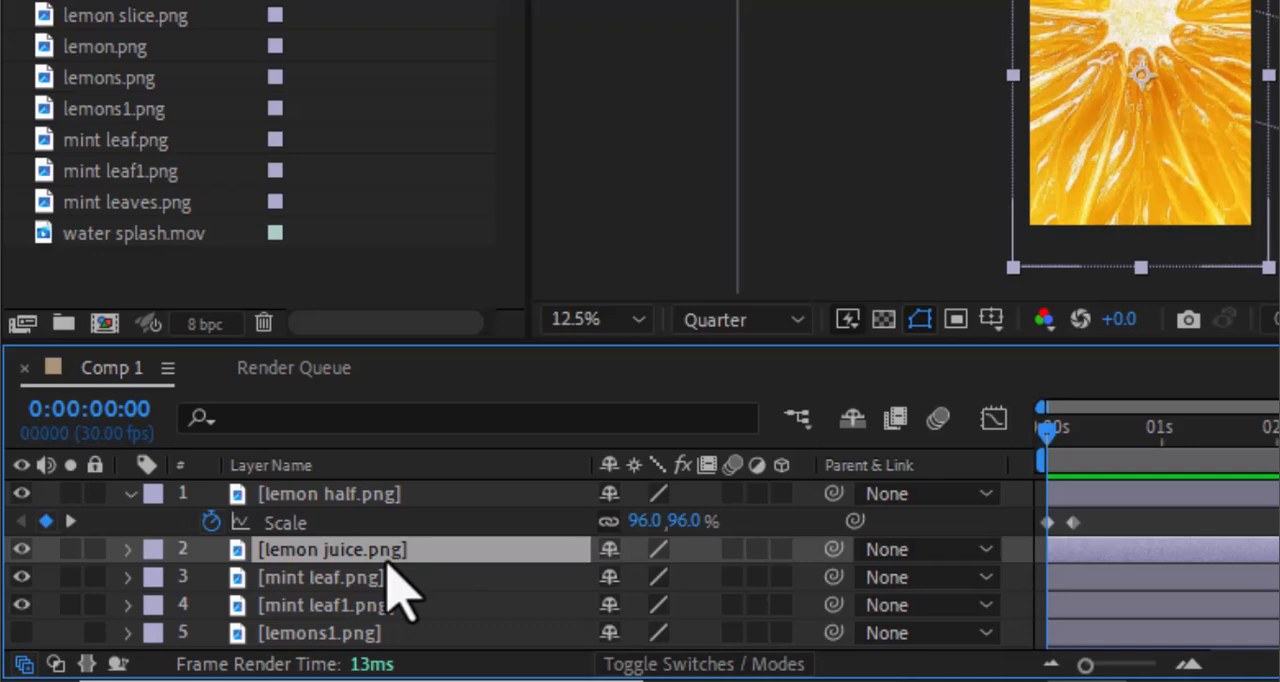
key(p)
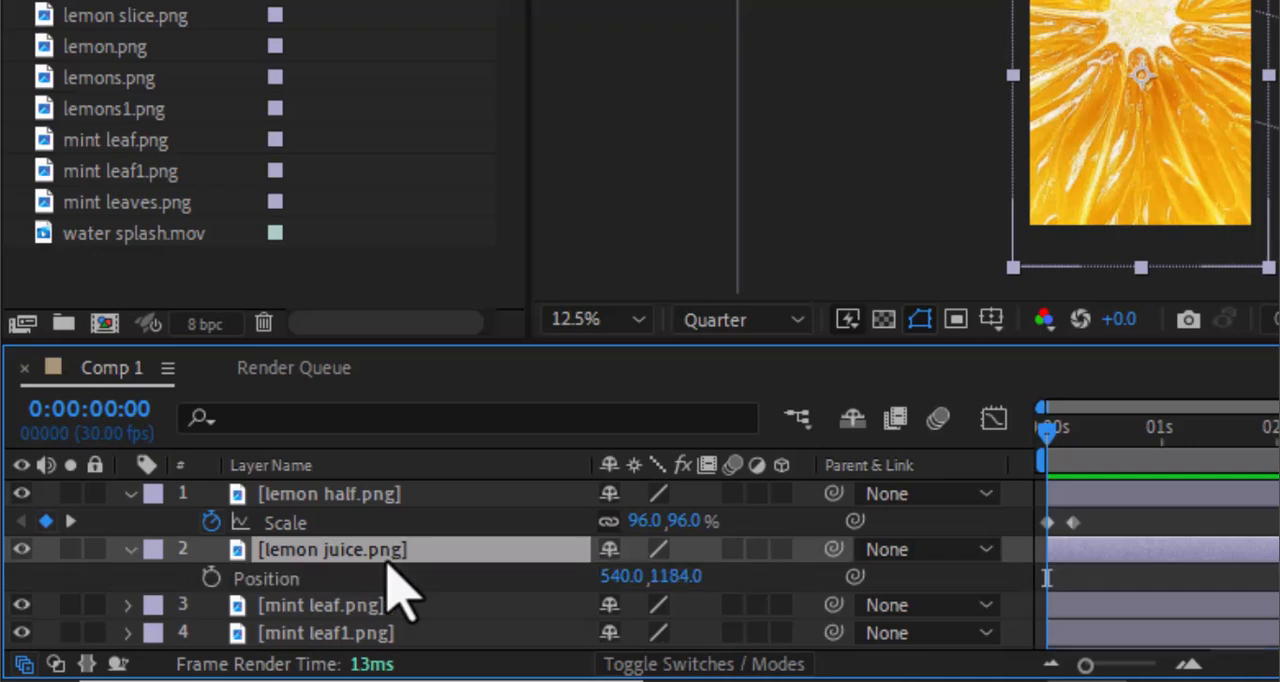
click(211, 579)
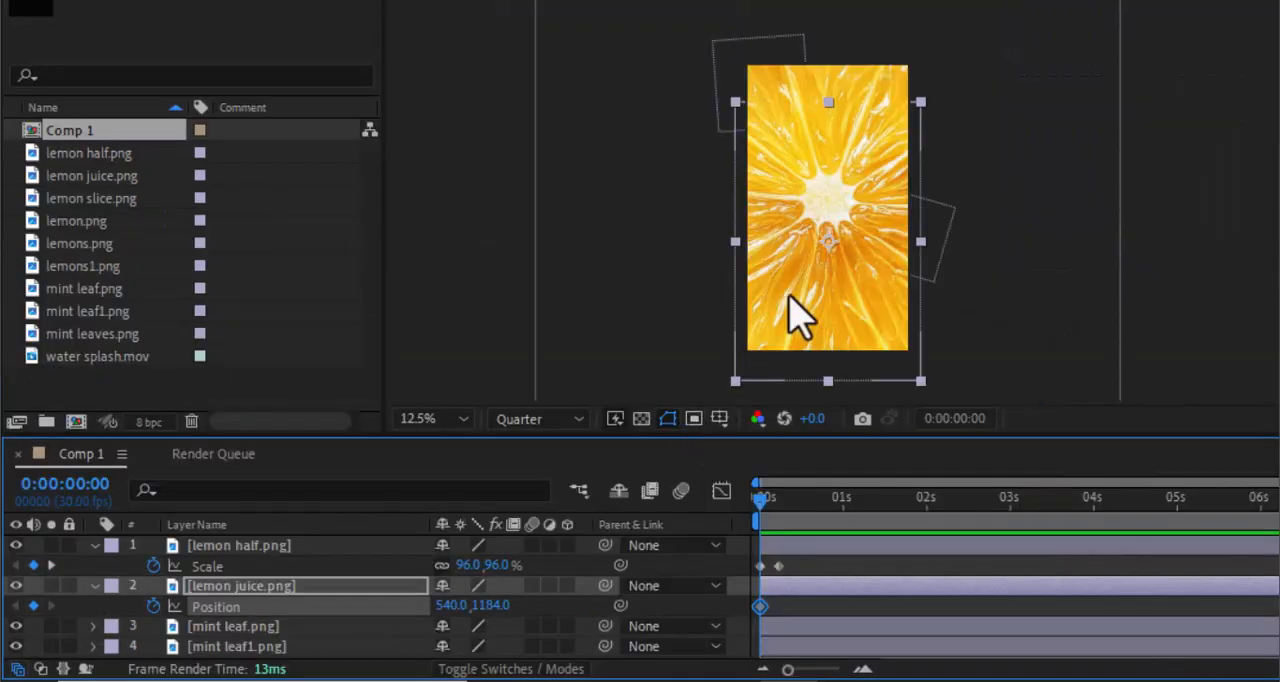
drag(828, 248, 702, 248)
- Move the bottle back to the frame's centre at 0:00:00:29, at about 524, 1208
drag(758, 504, 839, 518)
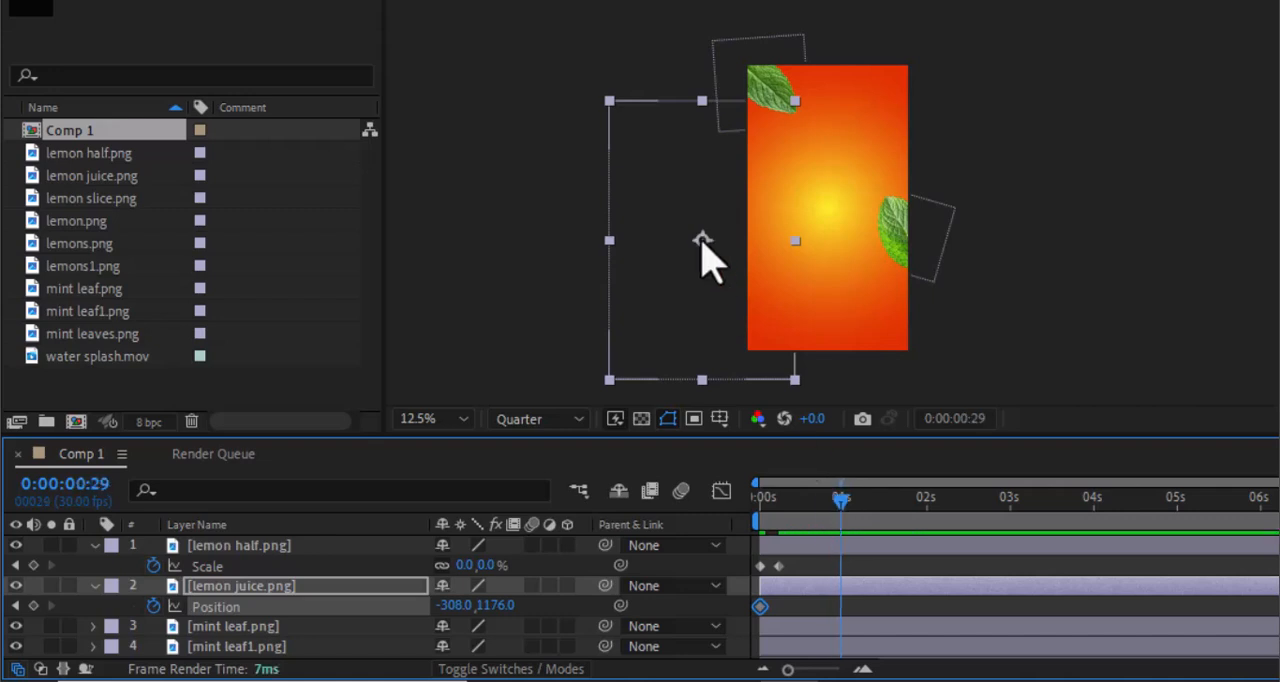
drag(702, 242, 825, 244)
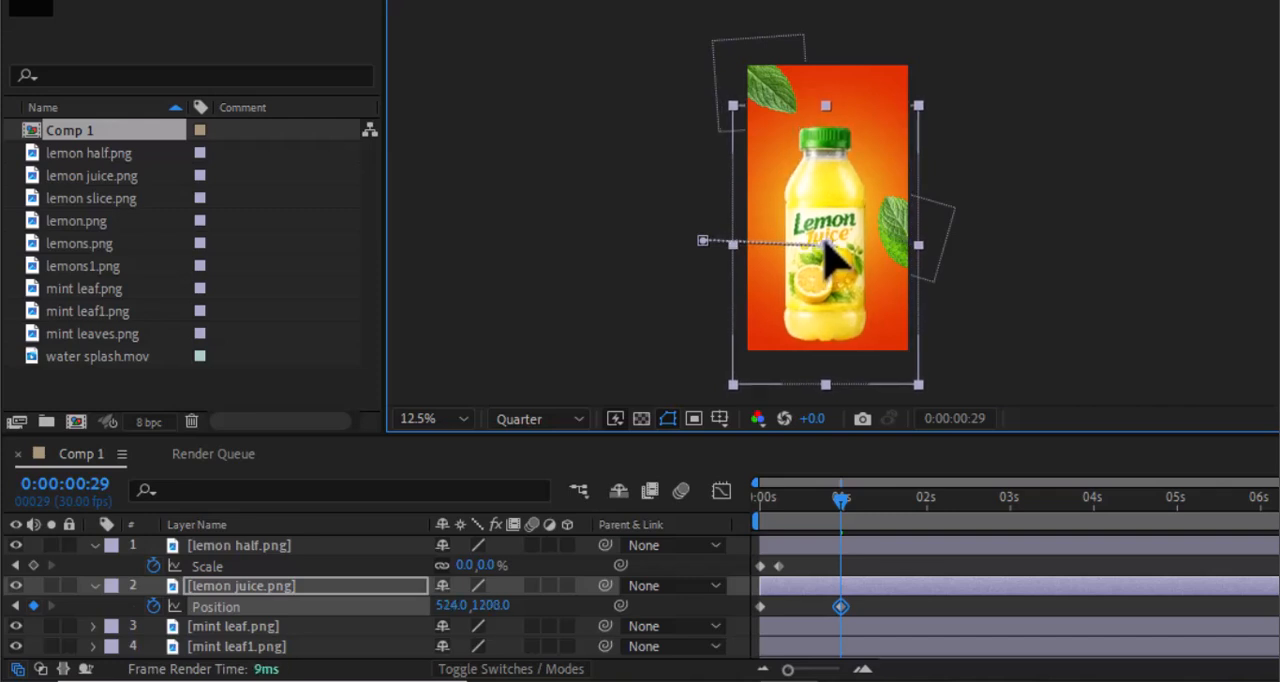
click(846, 514)
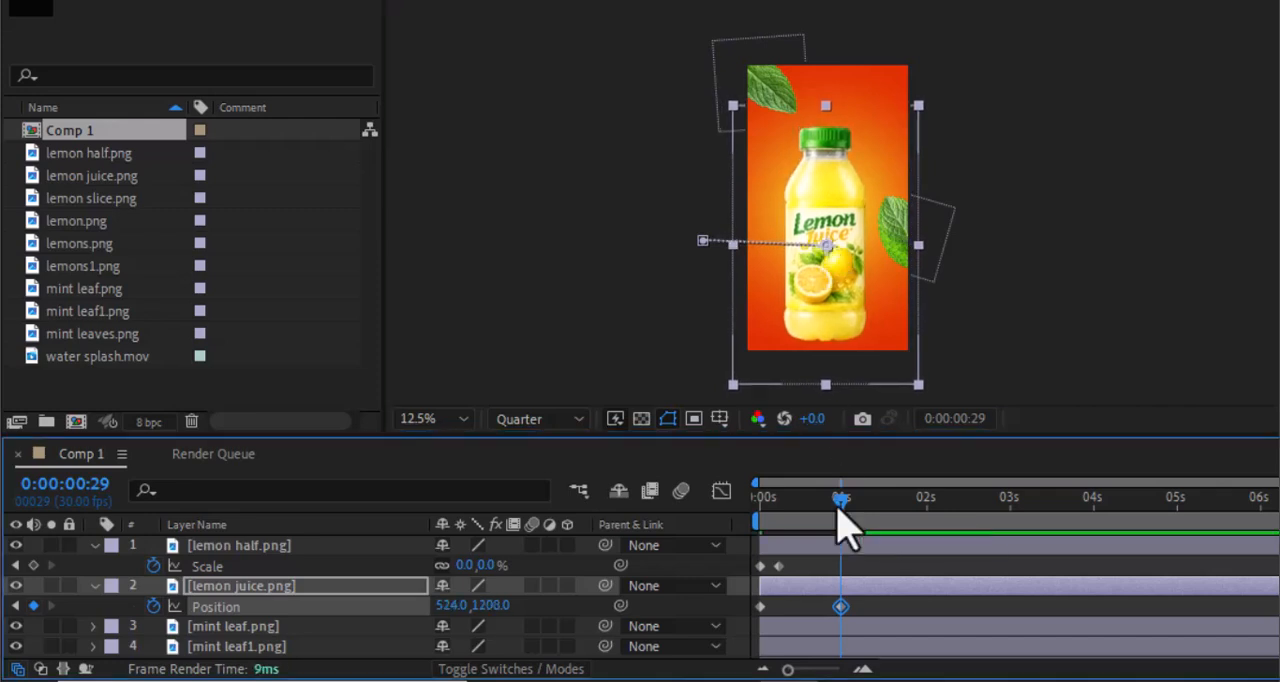
key(Home)
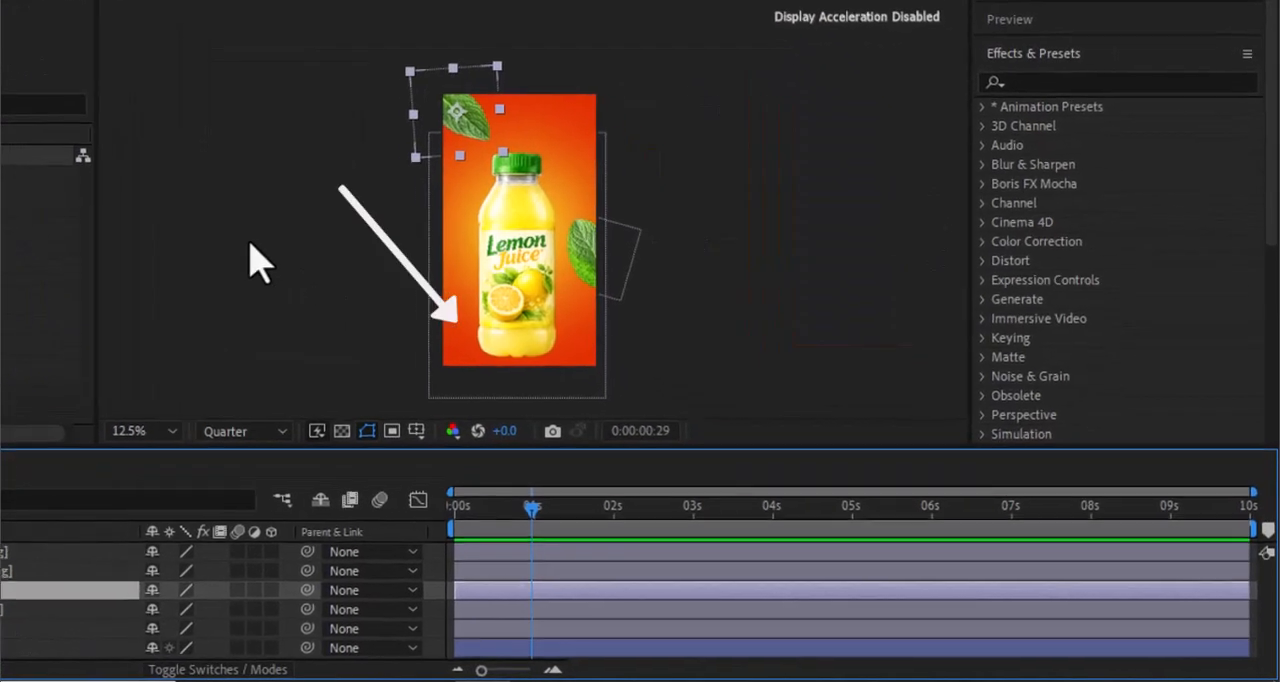
- Draw a flat ellipse shape across the base of the bottle on a new shape layer
click(240, 240)
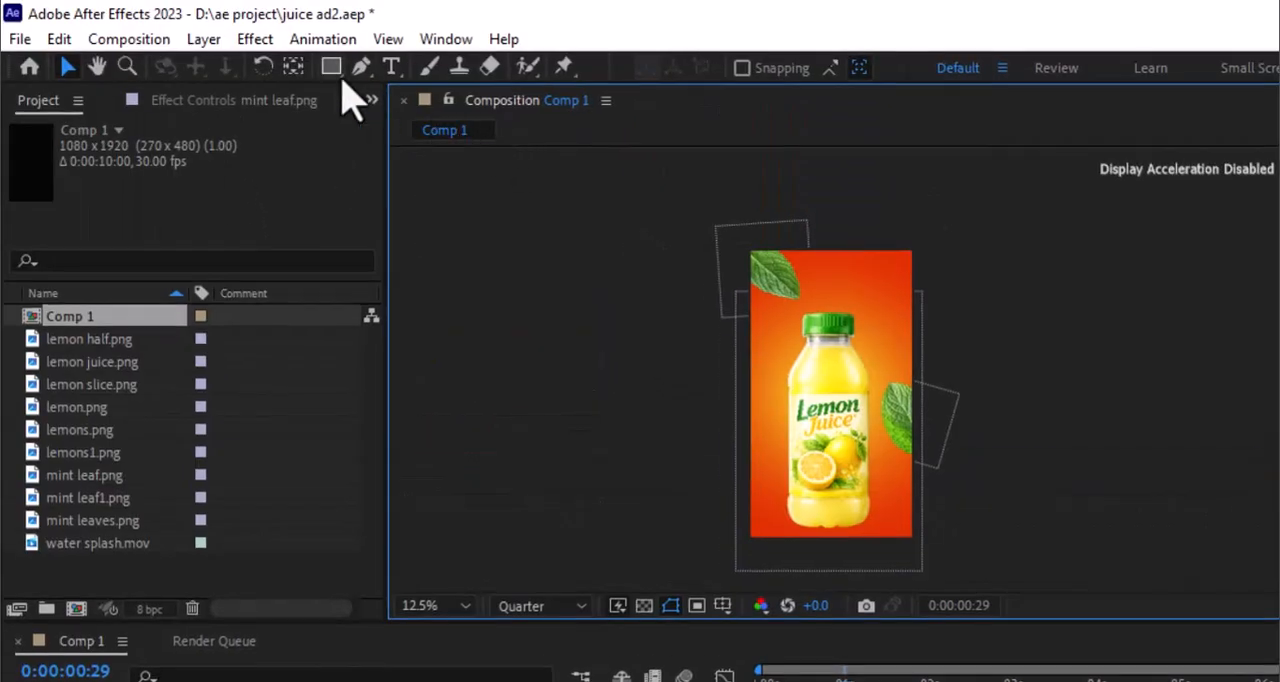
drag(340, 76, 423, 129)
drag(779, 517, 875, 536)
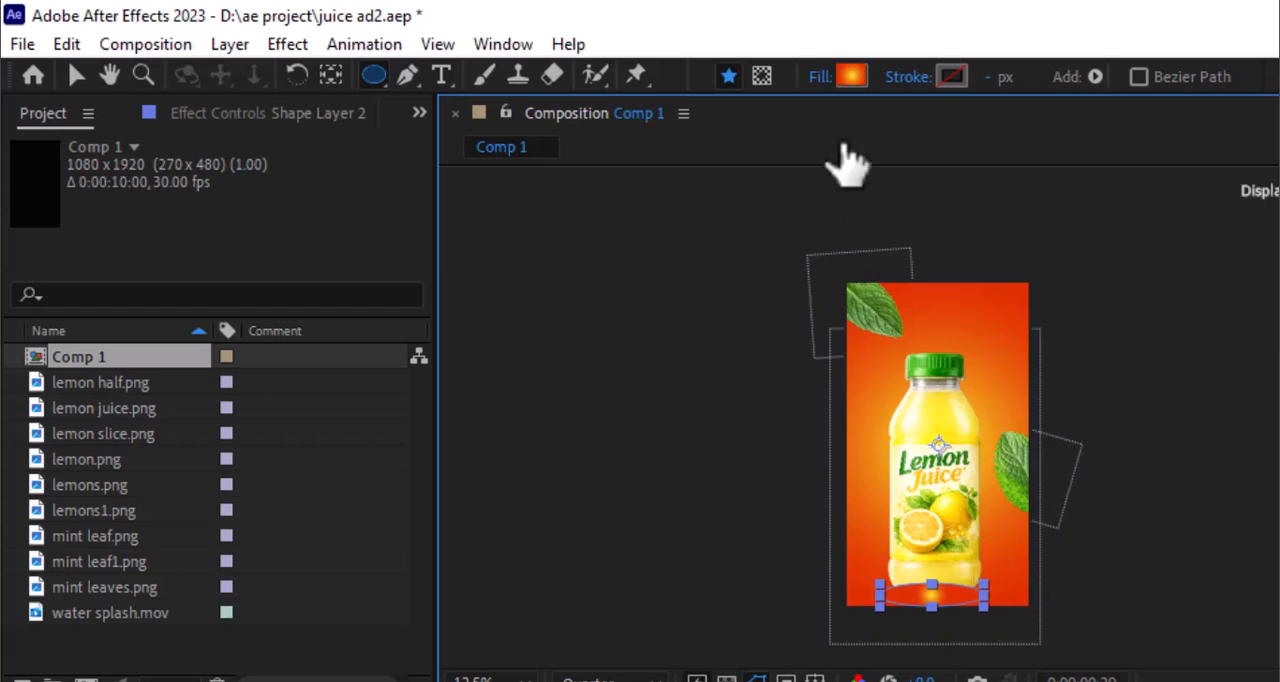
- Change the ellipse's fill from a radial gradient to solid black at 100% opacity
click(590, 55)
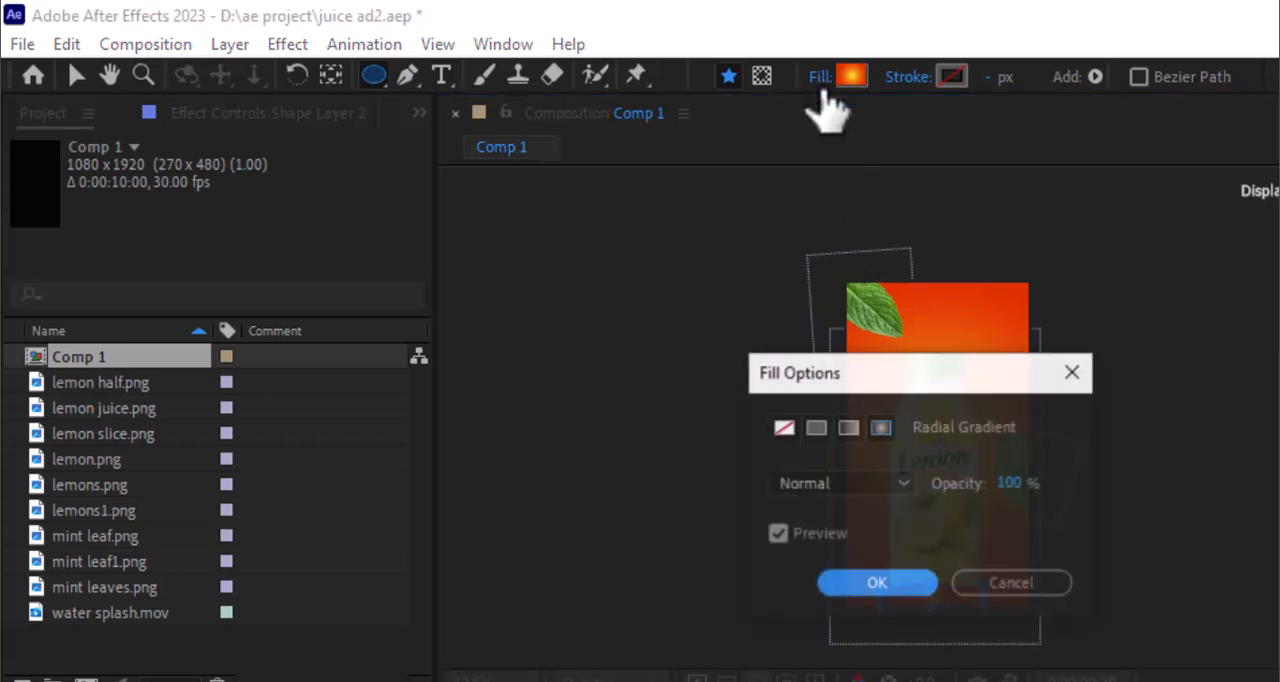
click(816, 427)
click(876, 585)
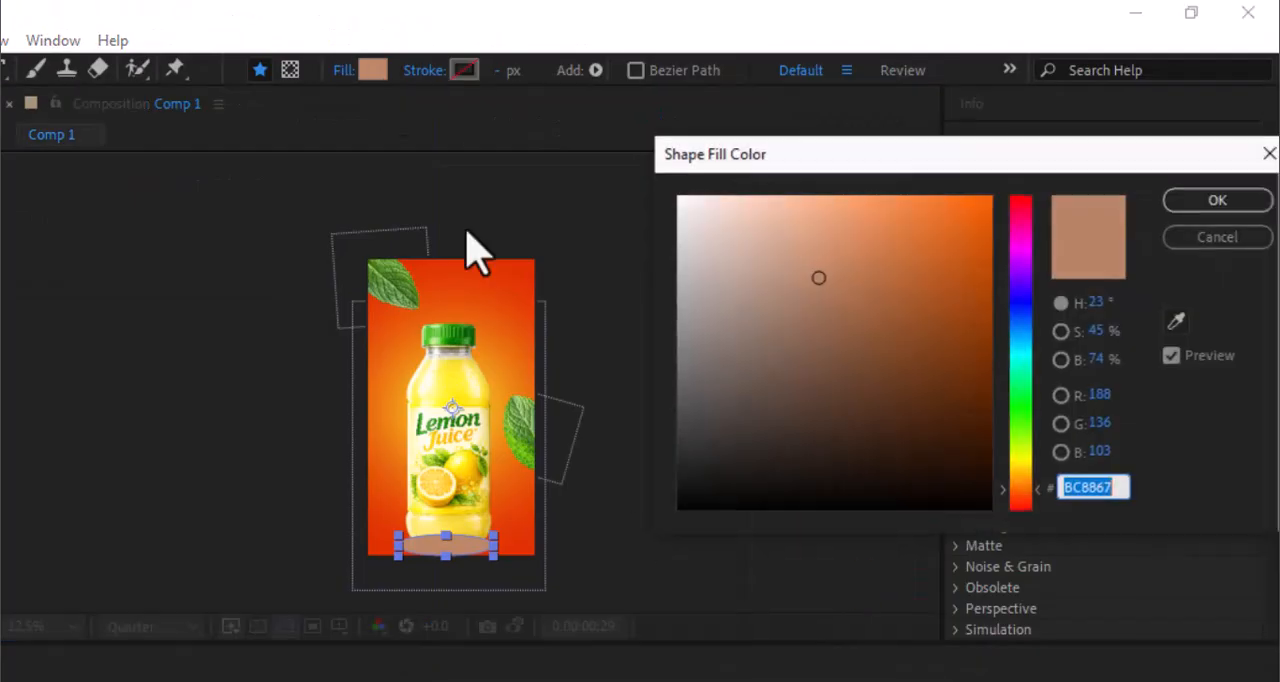
click(680, 484)
click(1208, 203)
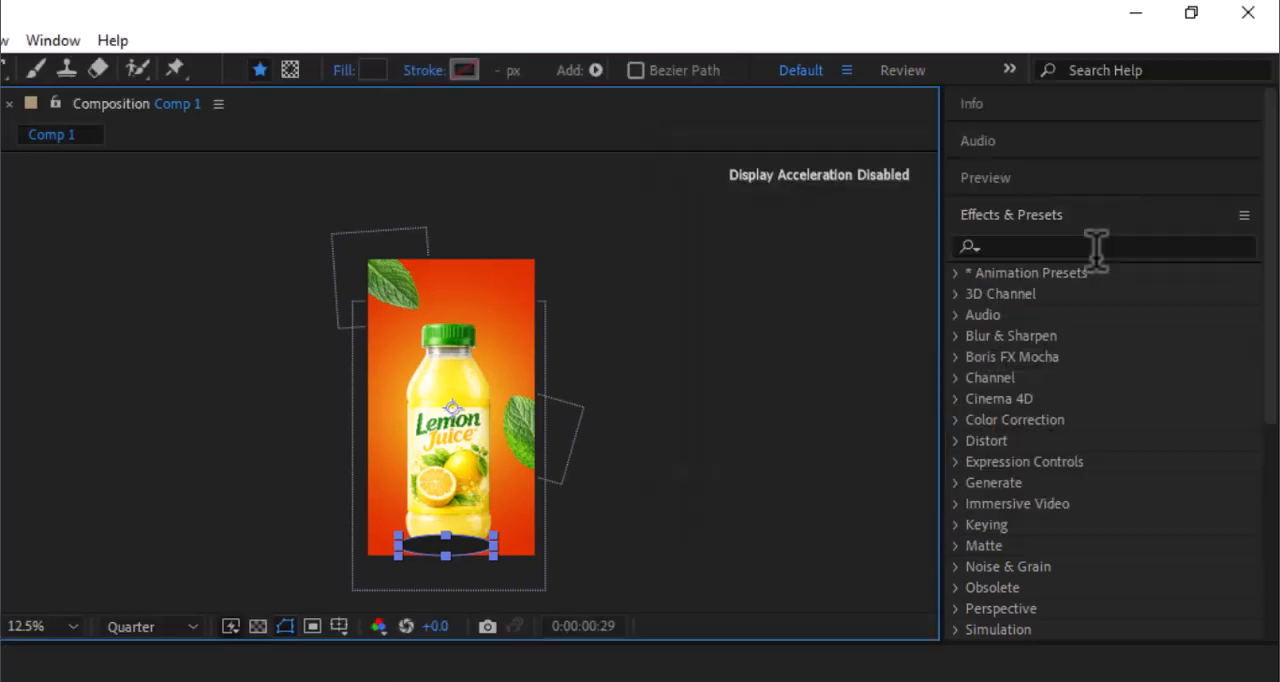
- Find the Gaussian Blur effect and apply it to the ellipse's shape layer
click(1080, 245)
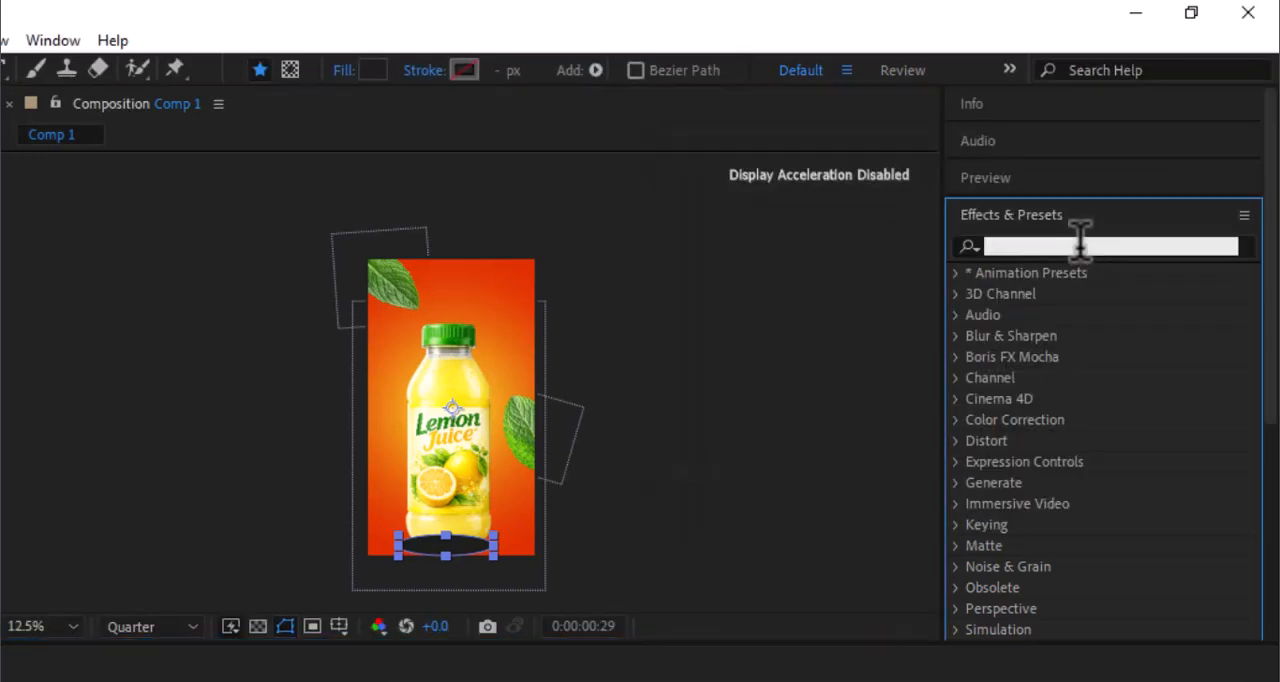
text(gau)
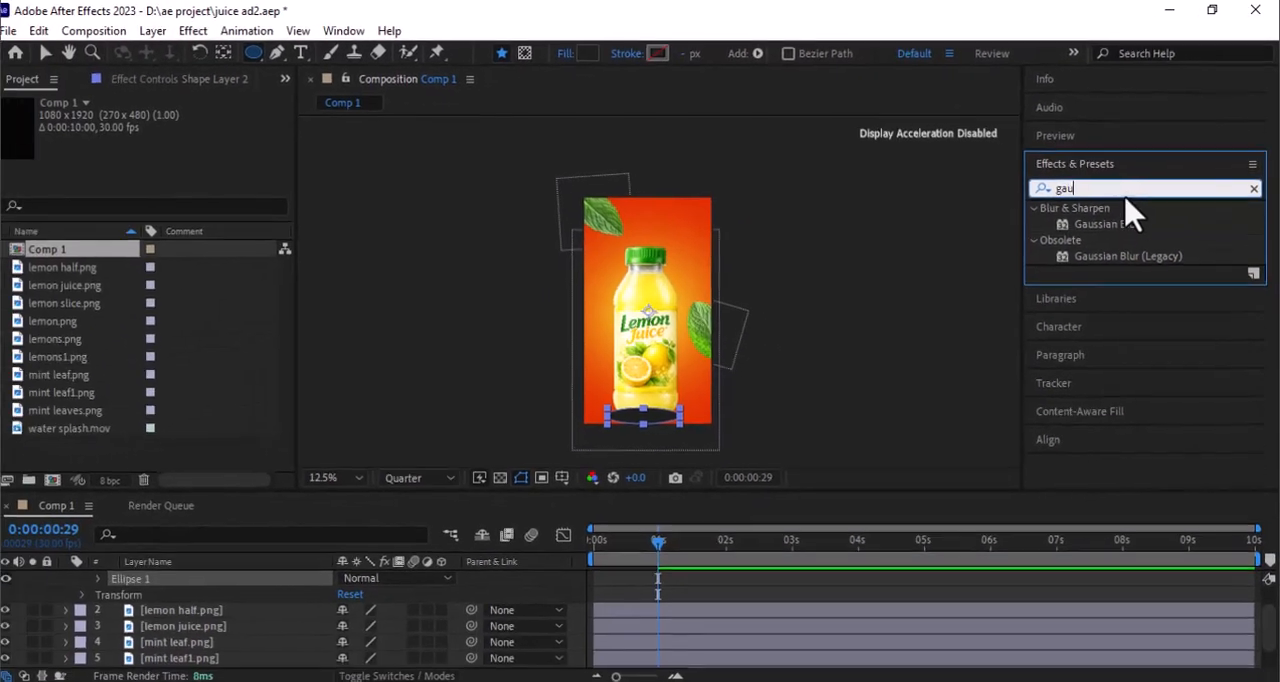
drag(1105, 226, 703, 579)
- Rename the ellipse's shape layer to shadow and place it beneath the lemon juice.png layer
right_click(190, 575)
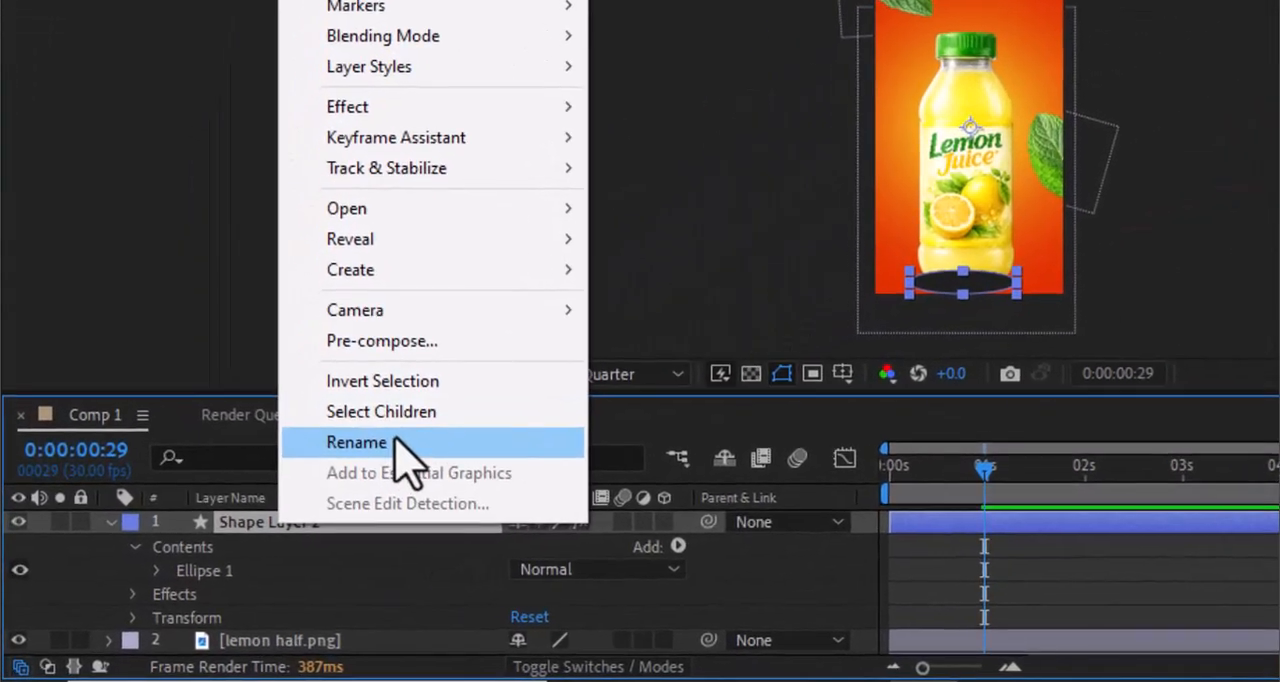
click(397, 441)
text(shadow)
key(Return)
drag(271, 540, 230, 592)
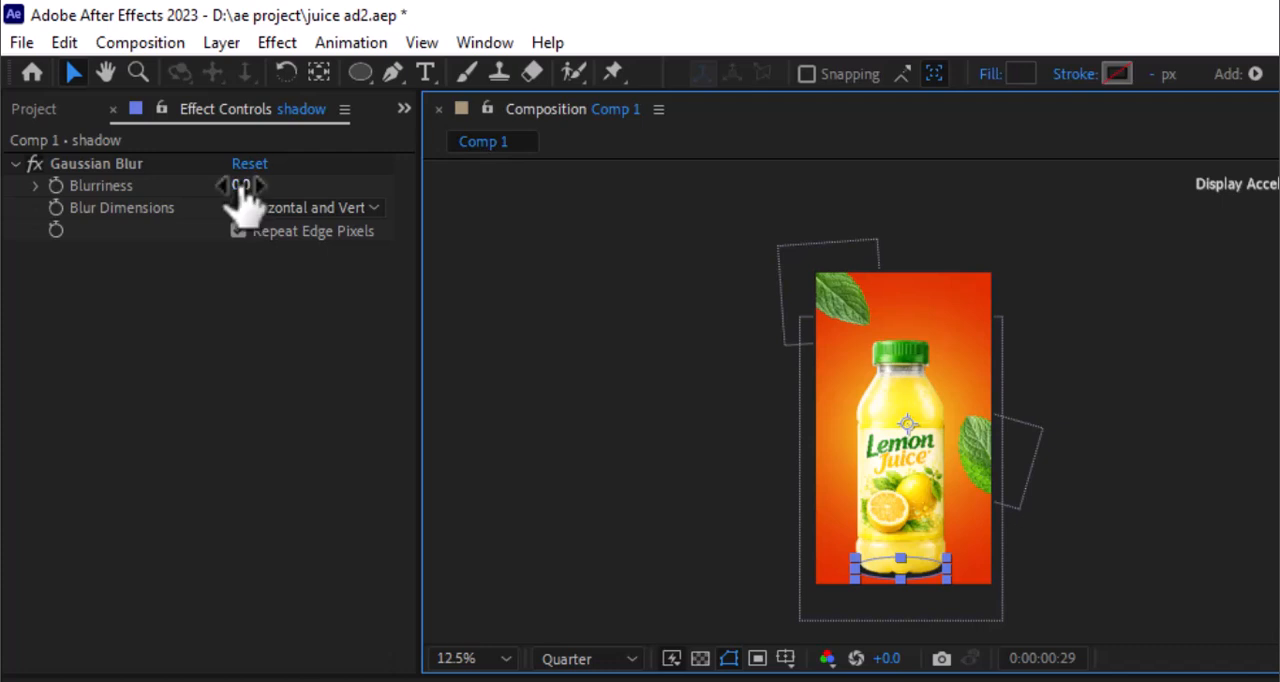
- Set the shadow's Gaussian Blur Blurriness to 108.8
drag(241, 186, 292, 183)
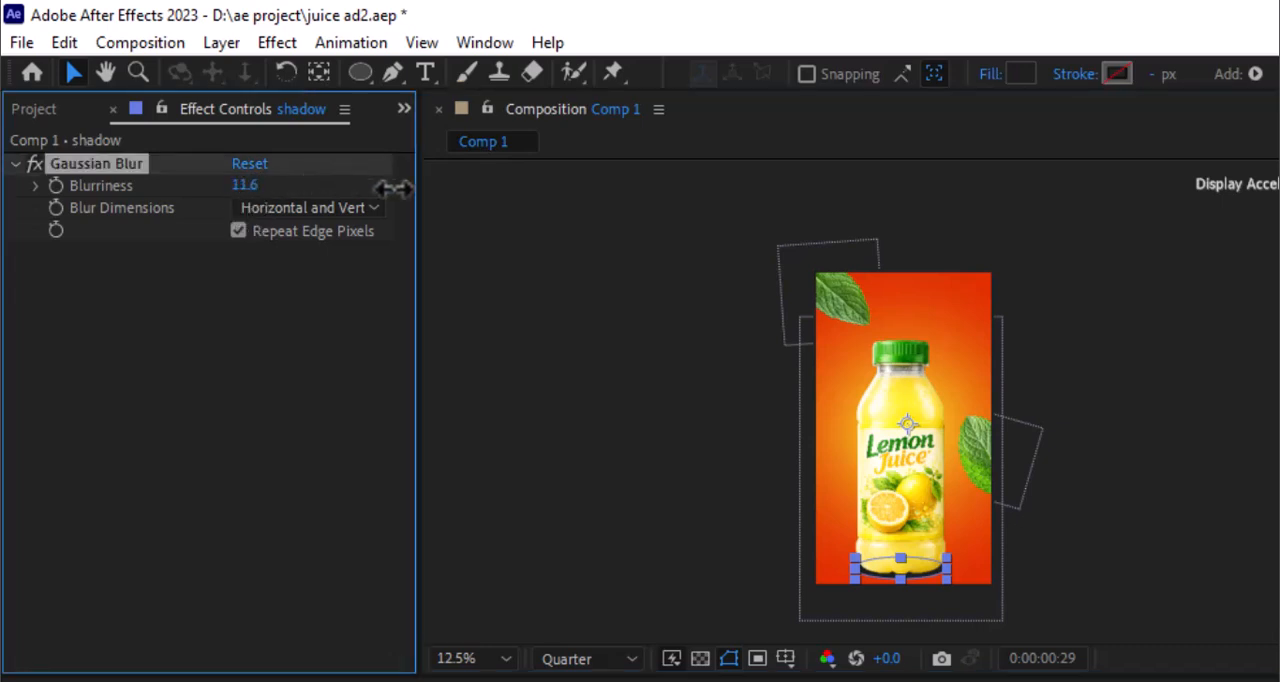
drag(397, 188, 1091, 140)
drag(244, 185, 745, 165)
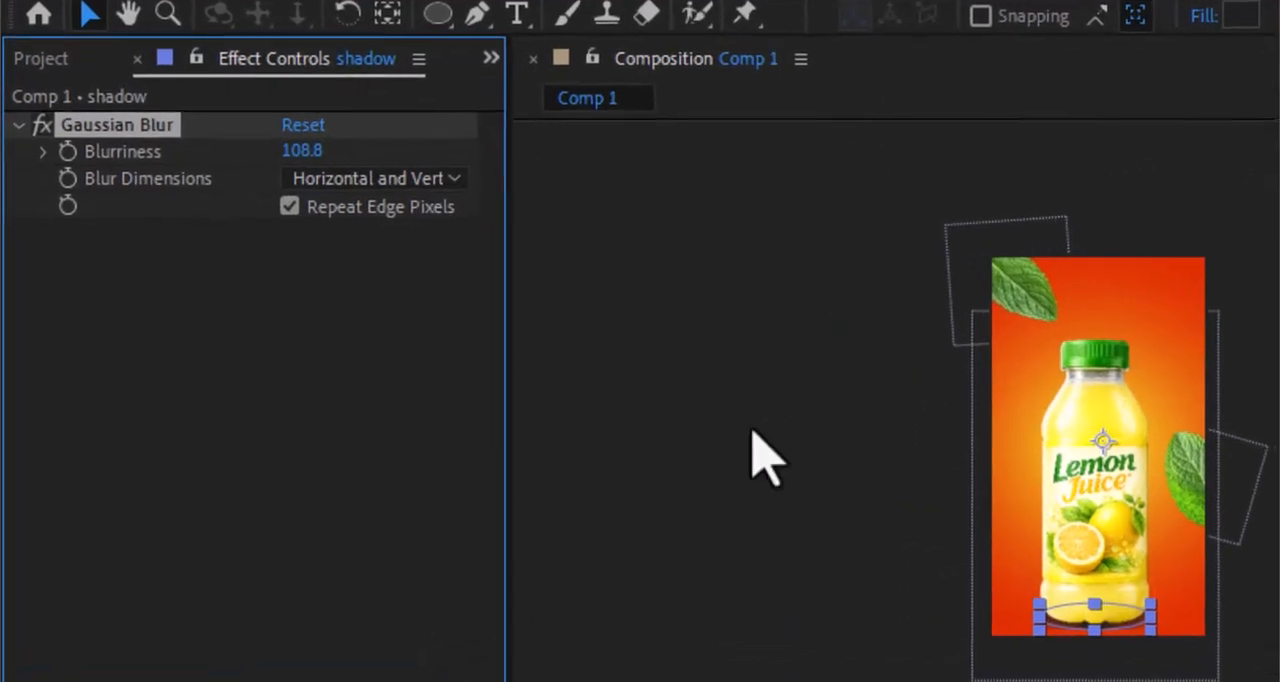
click(761, 452)
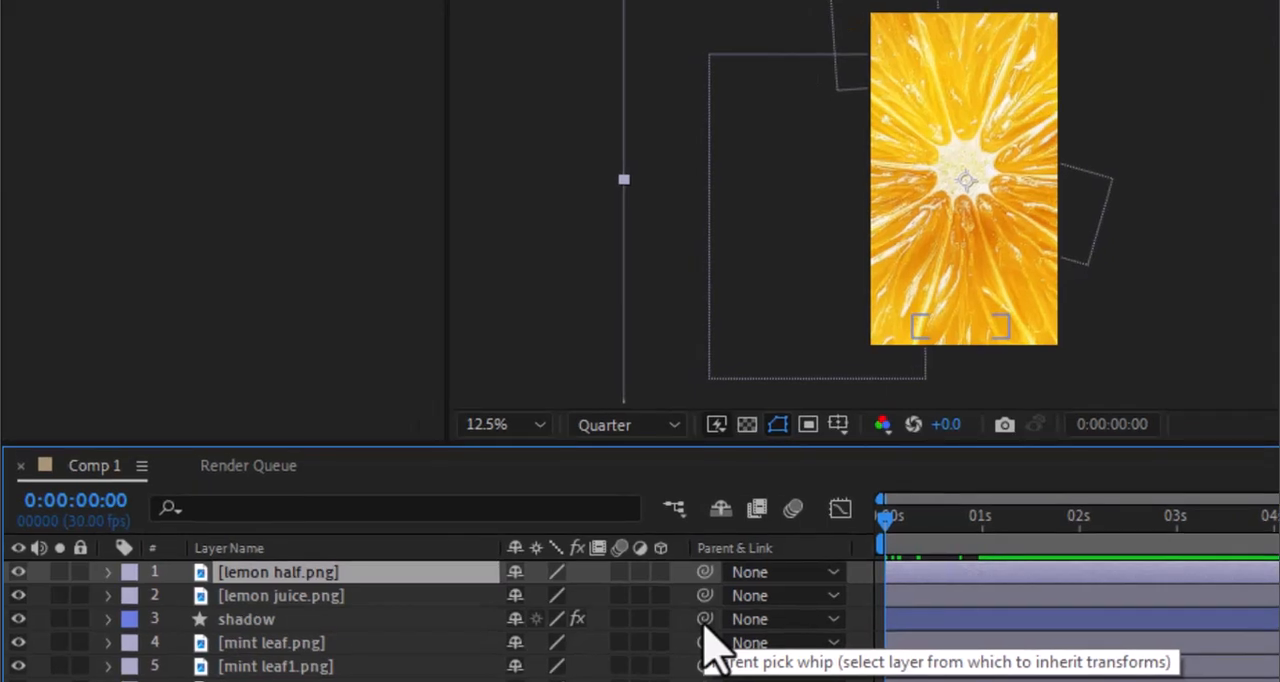
- Parent the shadow to lemon juice.png and keyframe its Position to stay beneath the bottle from 0:00:00:00 to about 0:00:01:00
drag(706, 624, 436, 600)
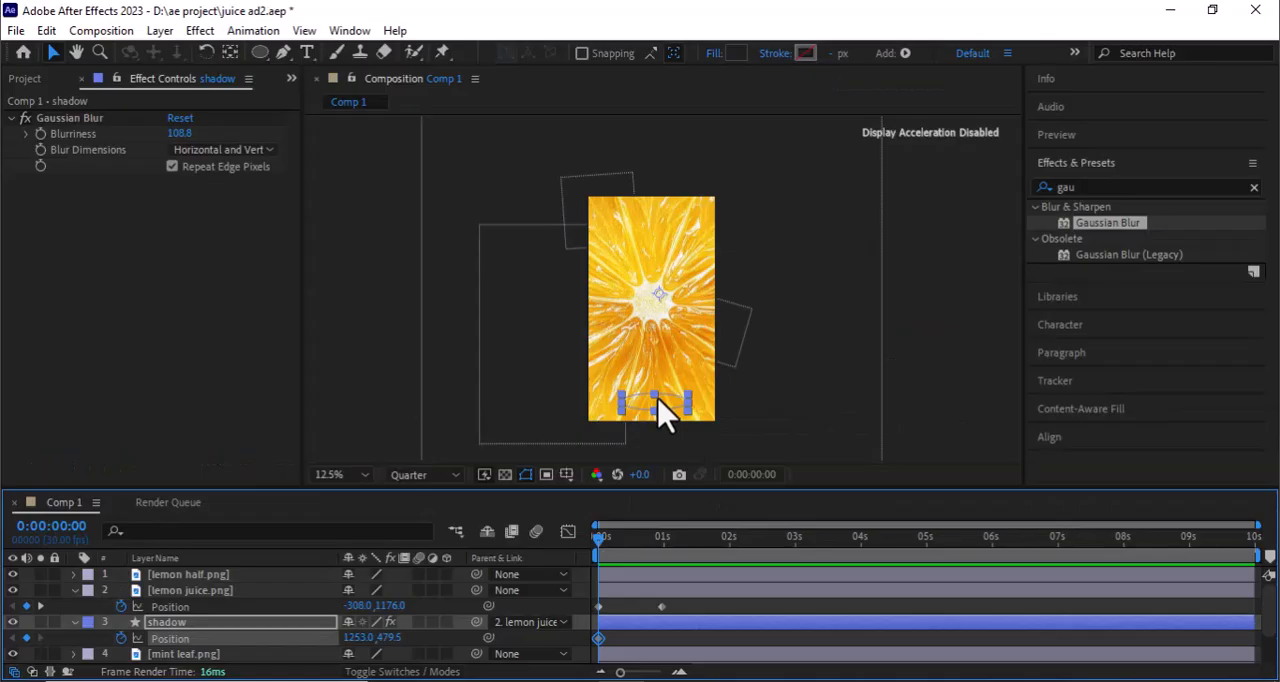
drag(567, 415, 553, 410)
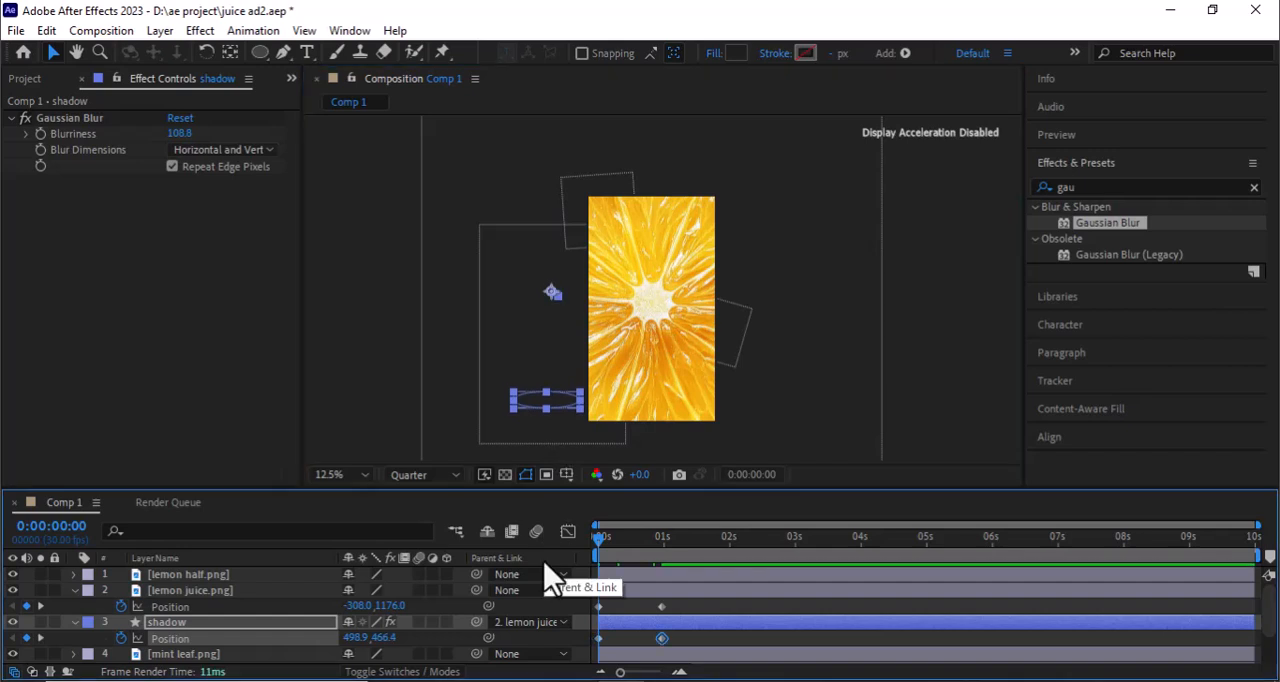
key(space)
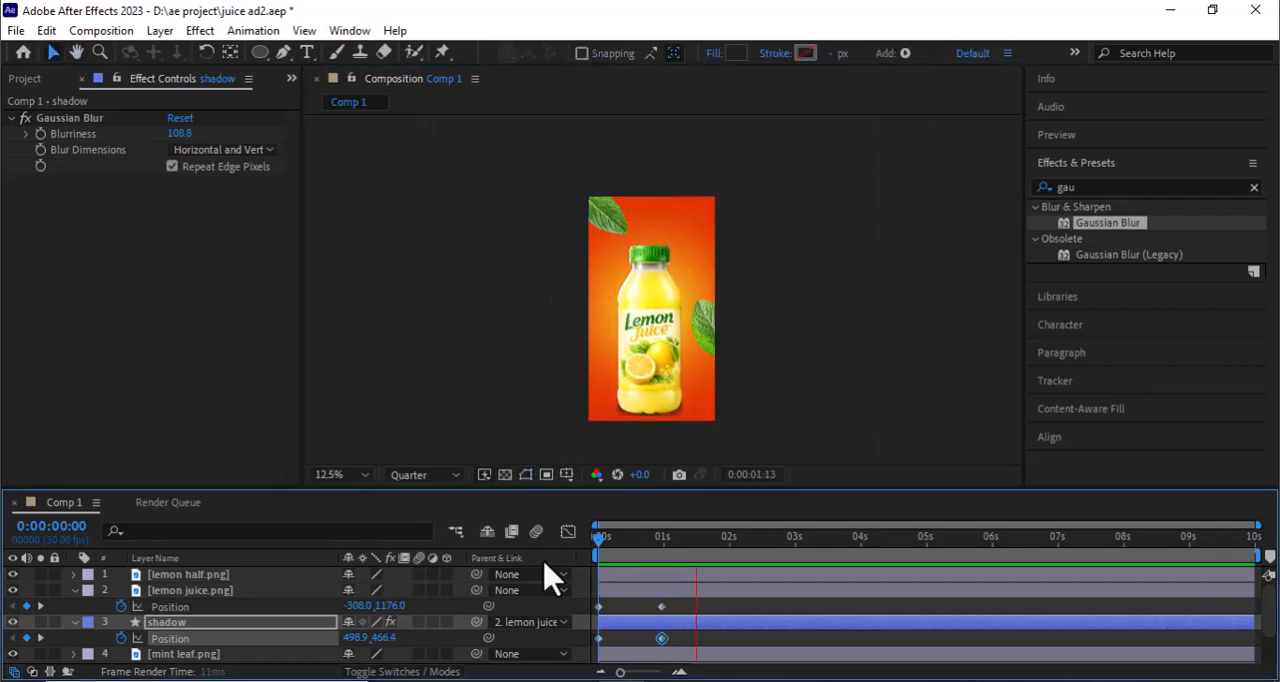
key(space)
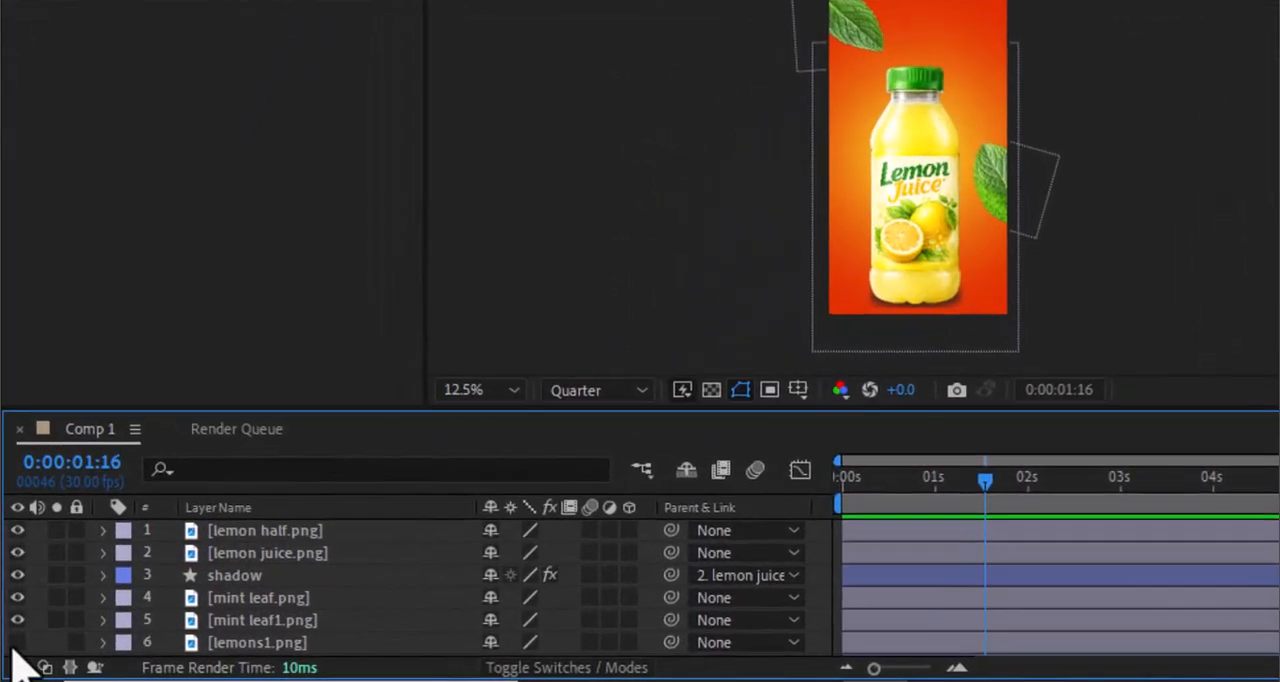
- Show lemons1.png in front of the bottle at the frame's lower-right corner and delay its layer start to about 0:00:01:00
click(17, 642)
drag(240, 642, 292, 550)
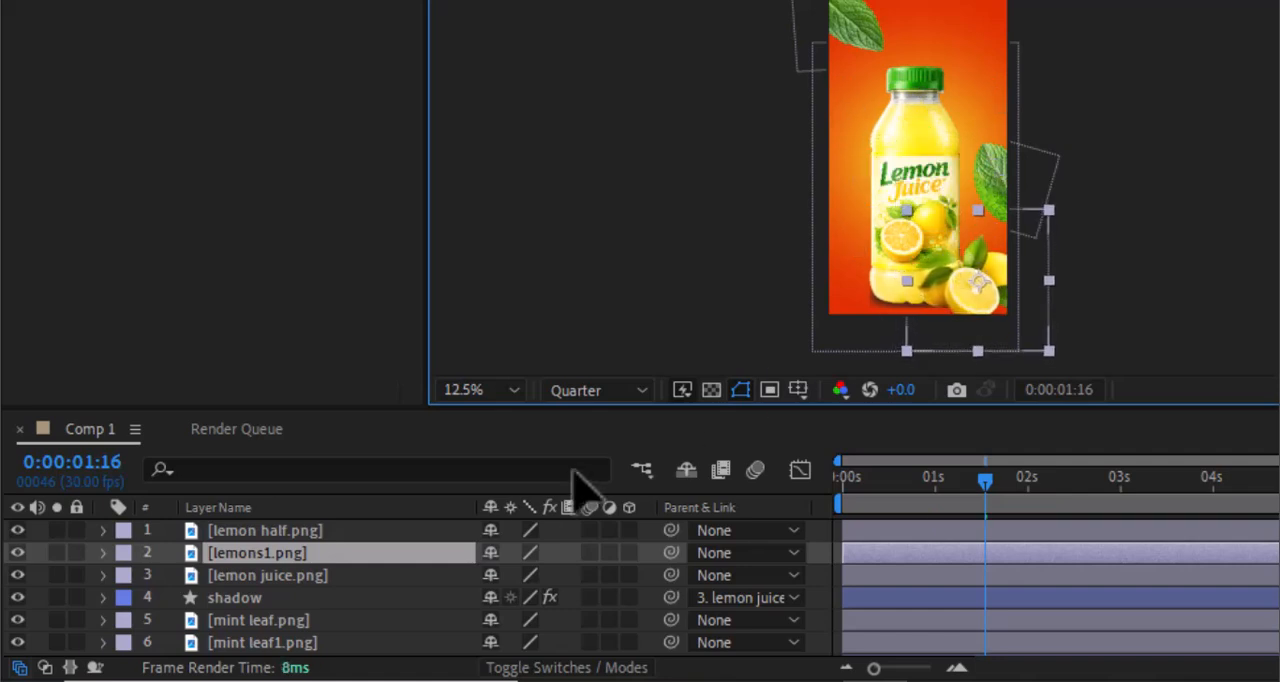
click(941, 480)
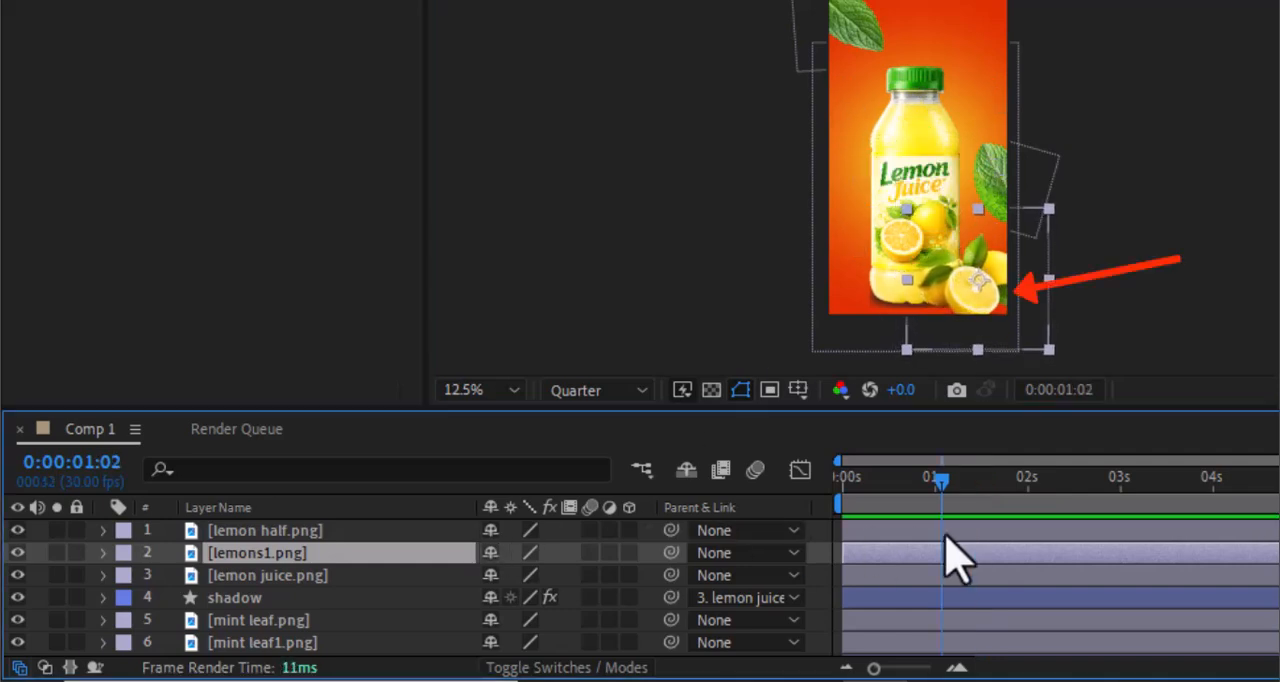
drag(893, 558, 980, 556)
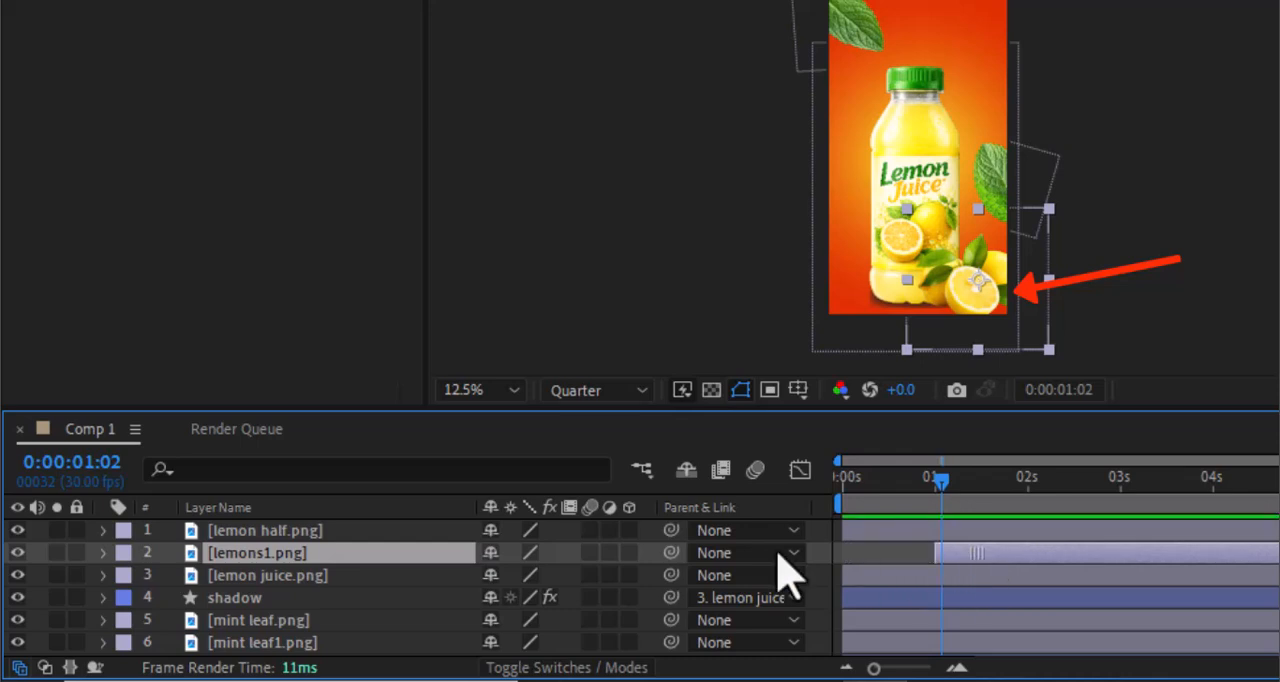
key(i)
- Keyframe lemons1.png's Position from 1476, 1712 outside the frame's right edge at 0:00:01:00 to 892, 1696 at 0:00:01:20
key(p)
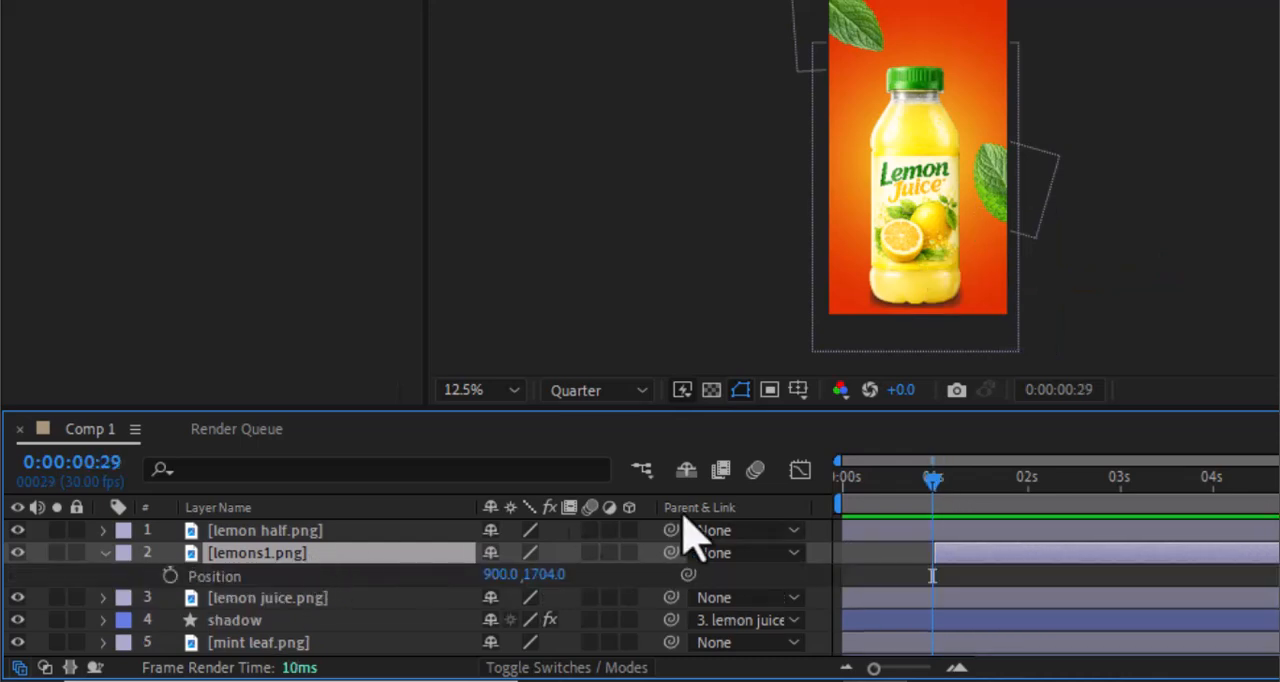
click(933, 480)
click(170, 576)
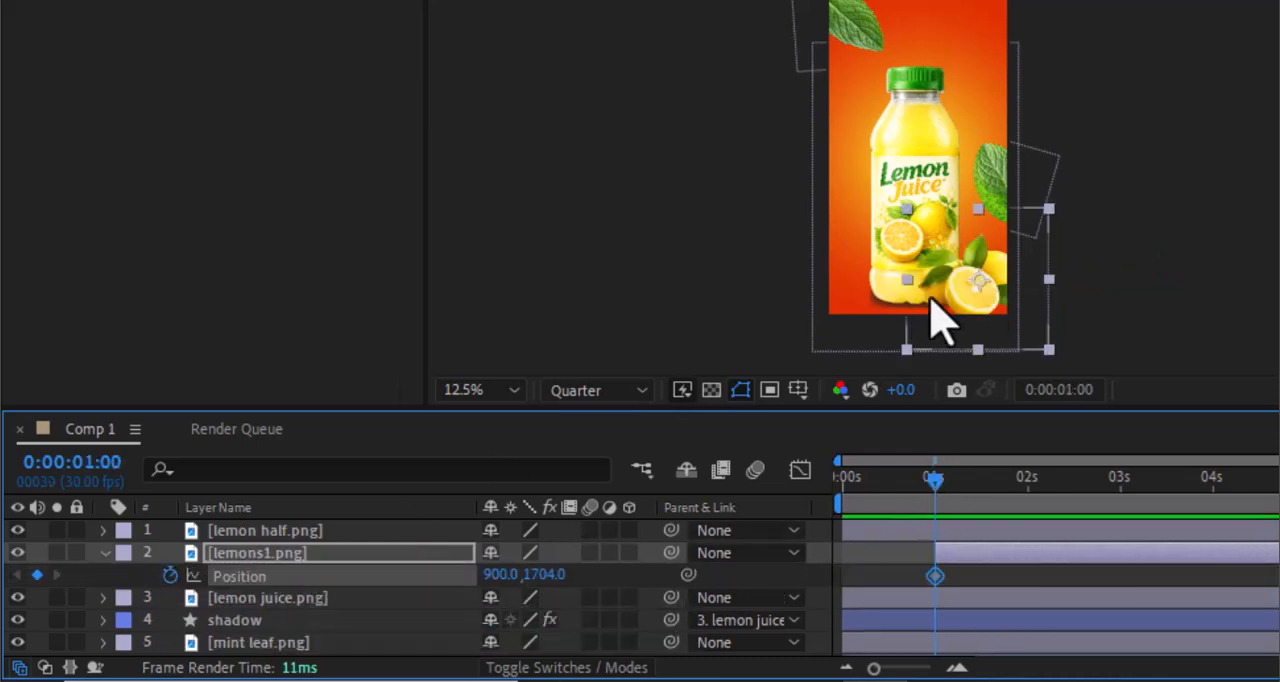
drag(976, 283, 1069, 283)
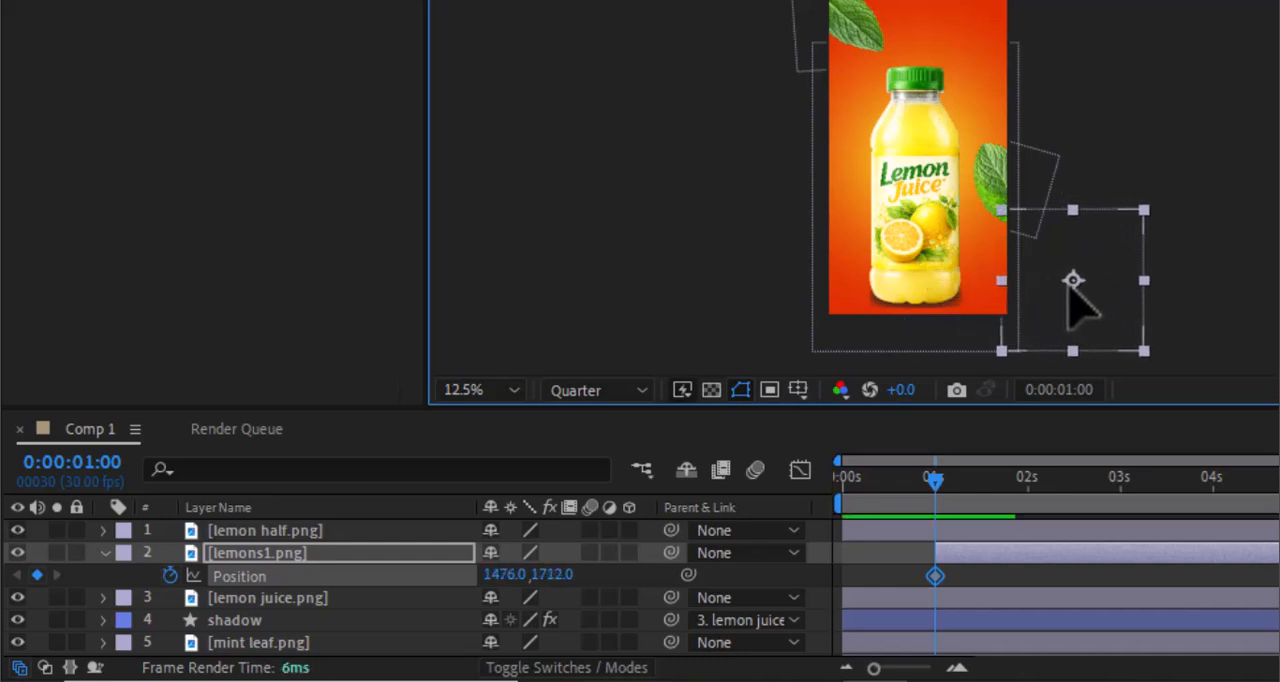
drag(935, 488, 991, 490)
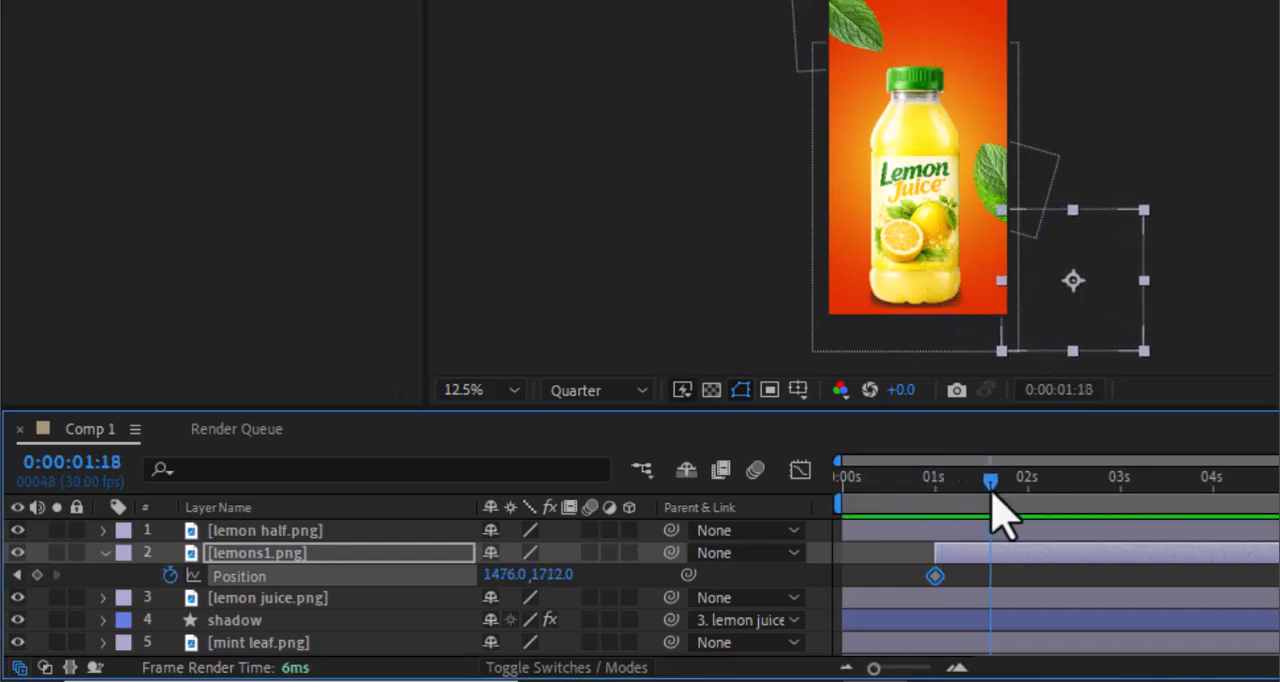
drag(1069, 288, 981, 282)
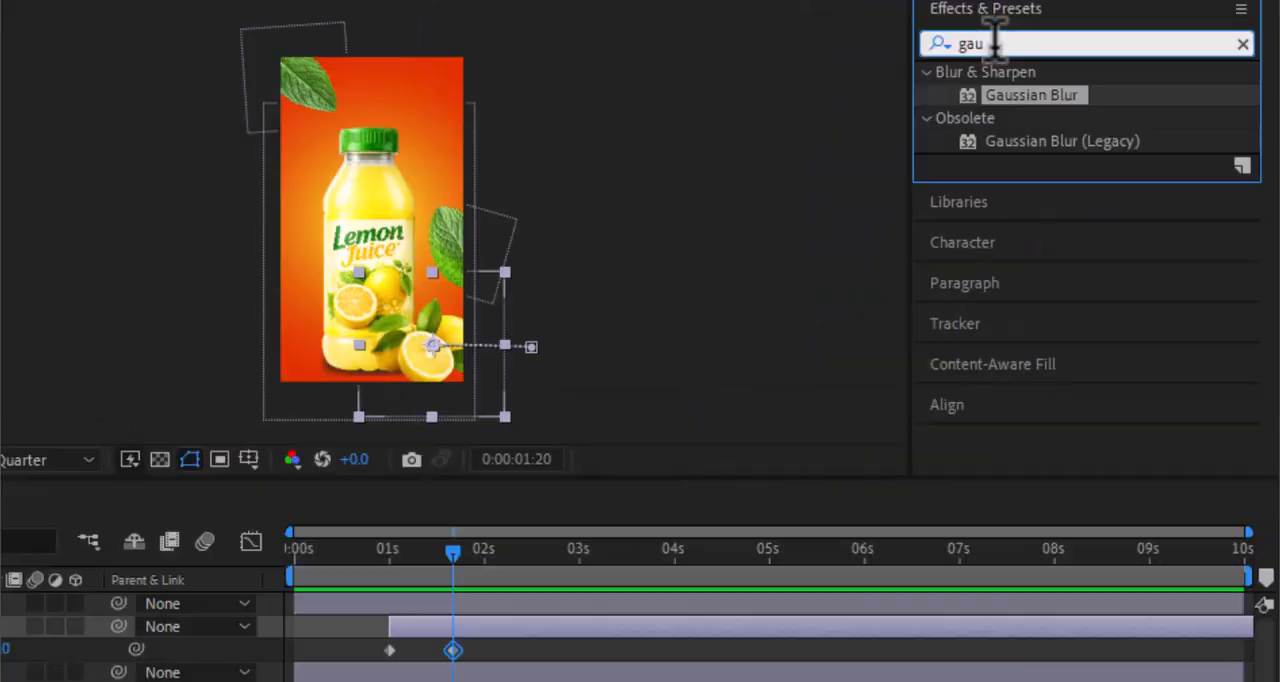
- Find the Scale Bounce - random preset, apply it to lemons1.png and play back the animation
drag(993, 44, 909, 42)
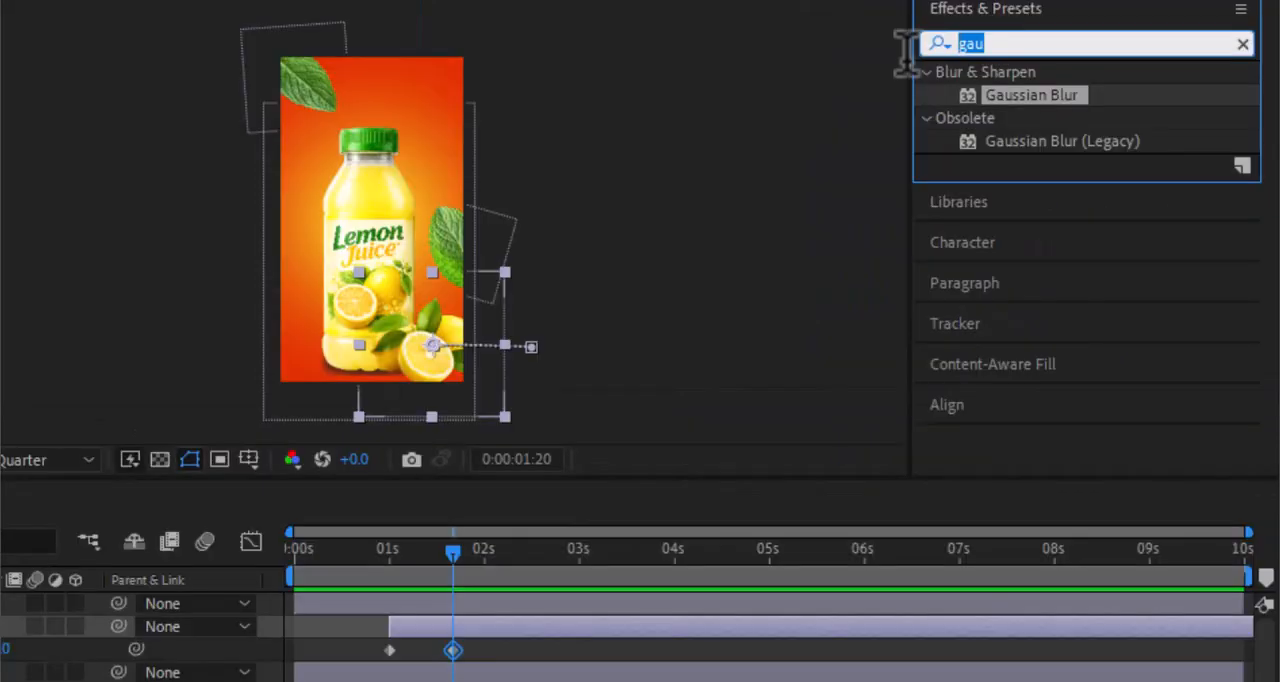
text(bounc)
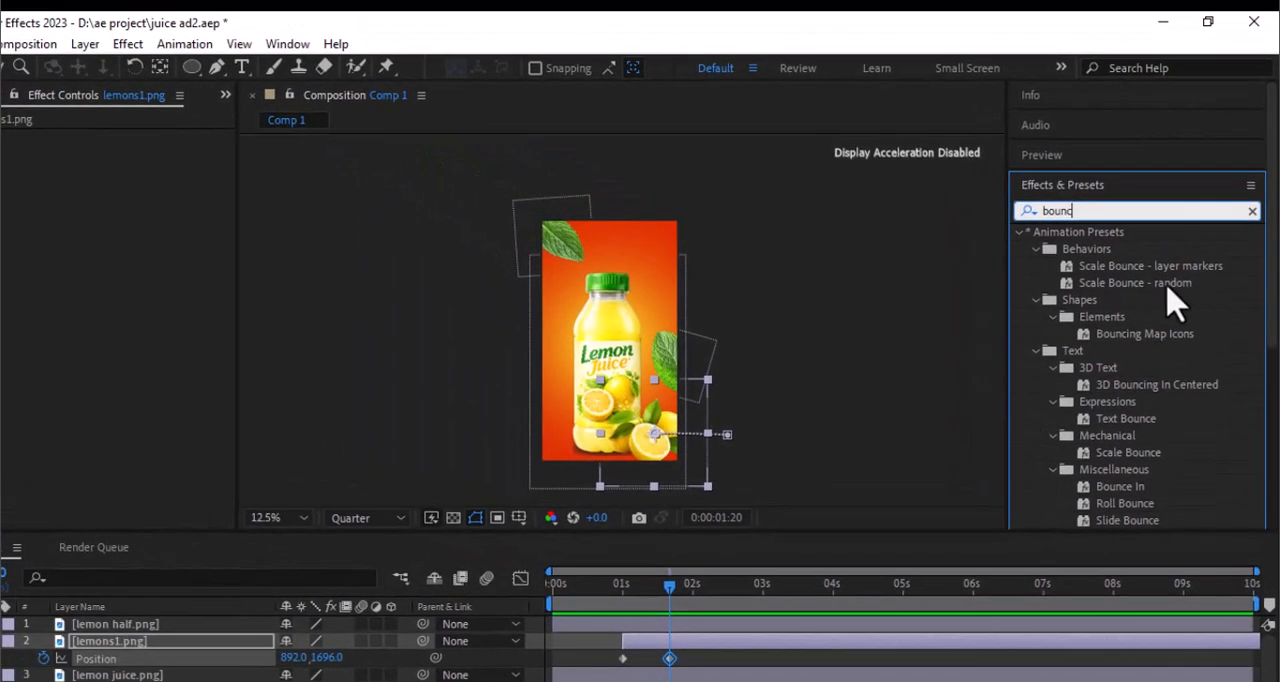
drag(1069, 143, 1061, 165)
drag(1117, 299, 716, 641)
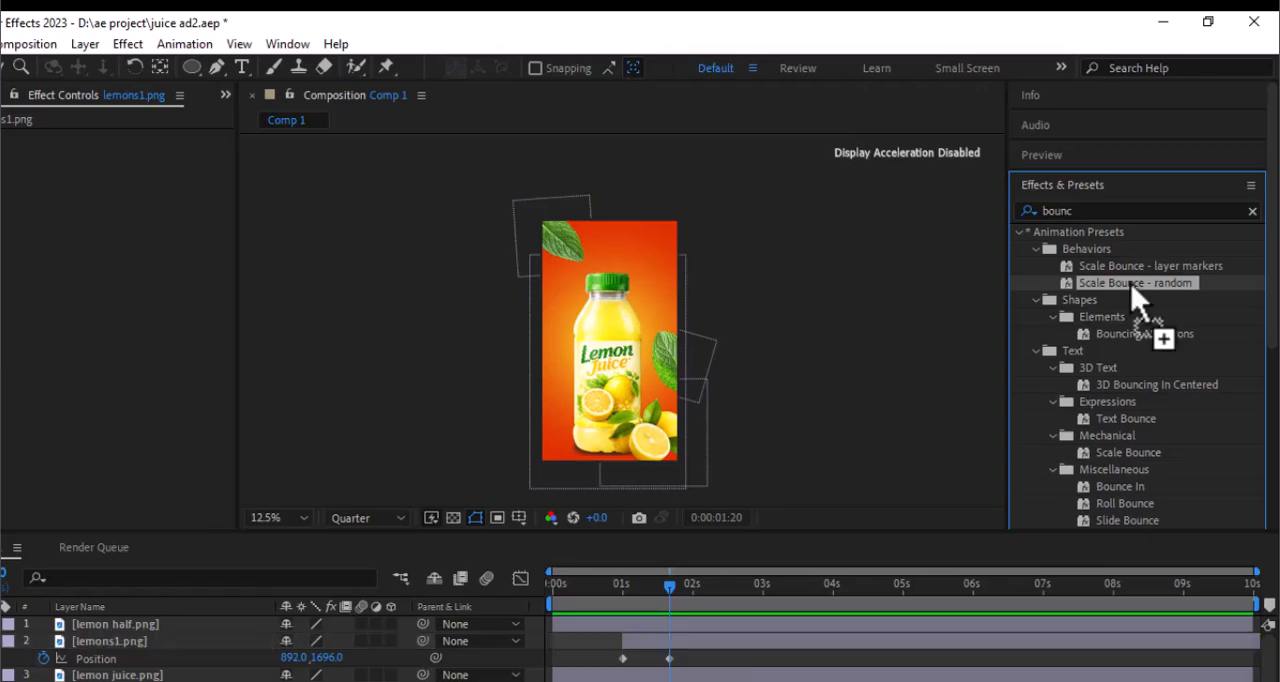
drag(590, 588, 533, 603)
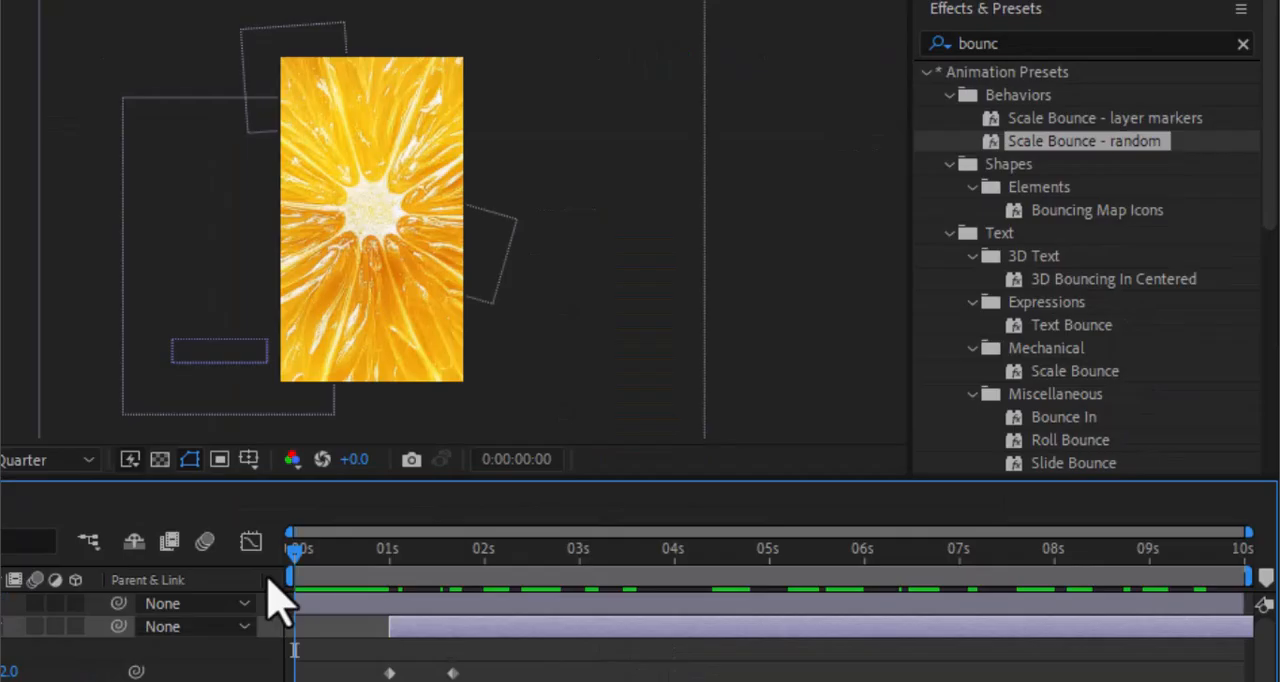
key(space)
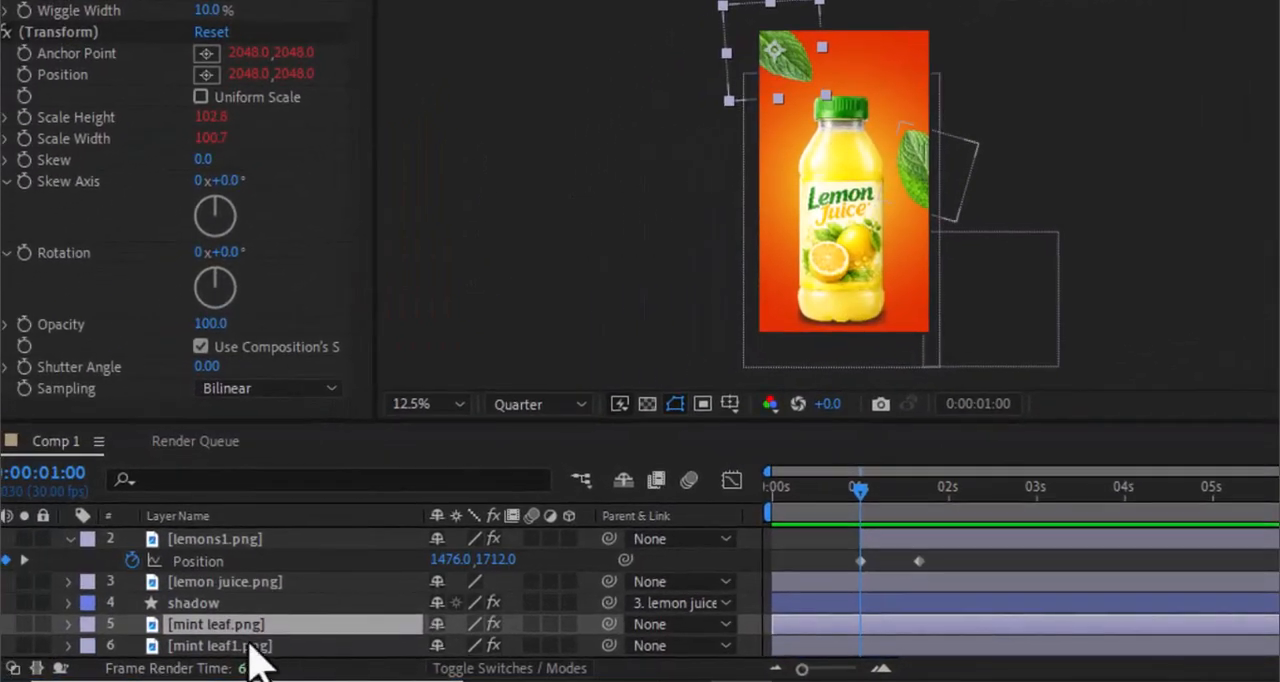
- Keyframe both mint leaves outside the frame at 0:00:01:00, with mint leaf.png at -340, 72 and mint leaf1.png at 1508, 872
shift+click(250, 645)
key(p)
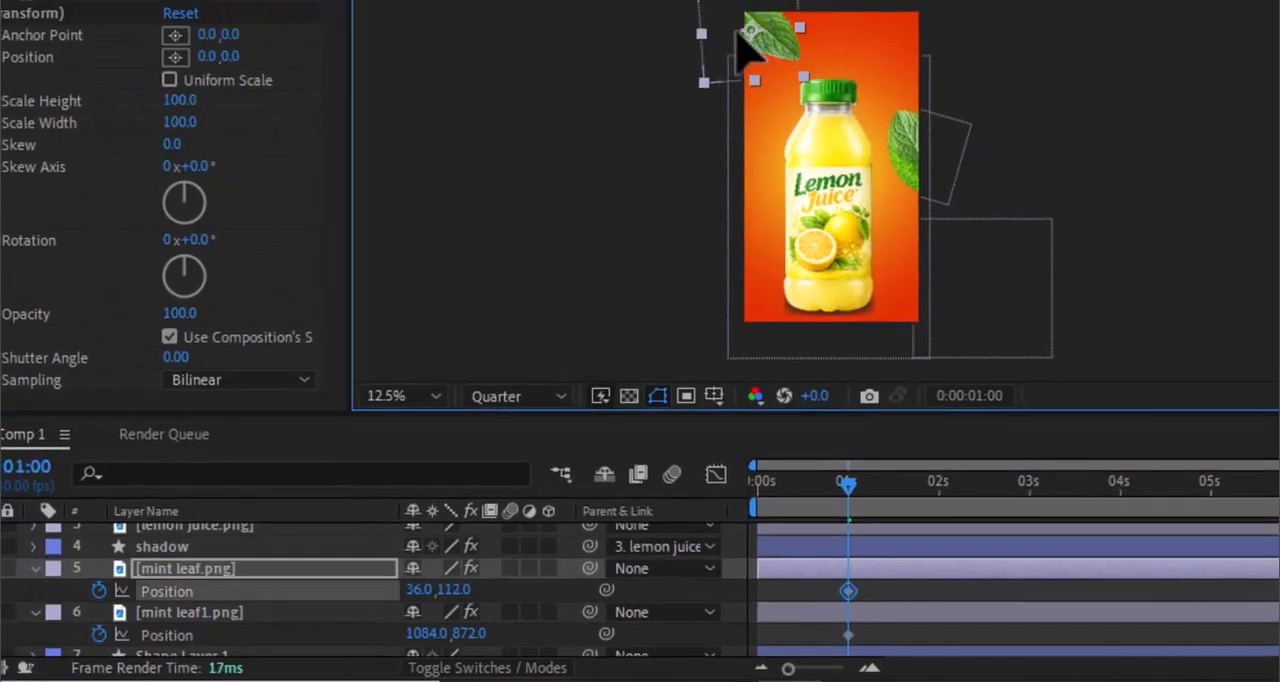
drag(764, 52, 692, 37)
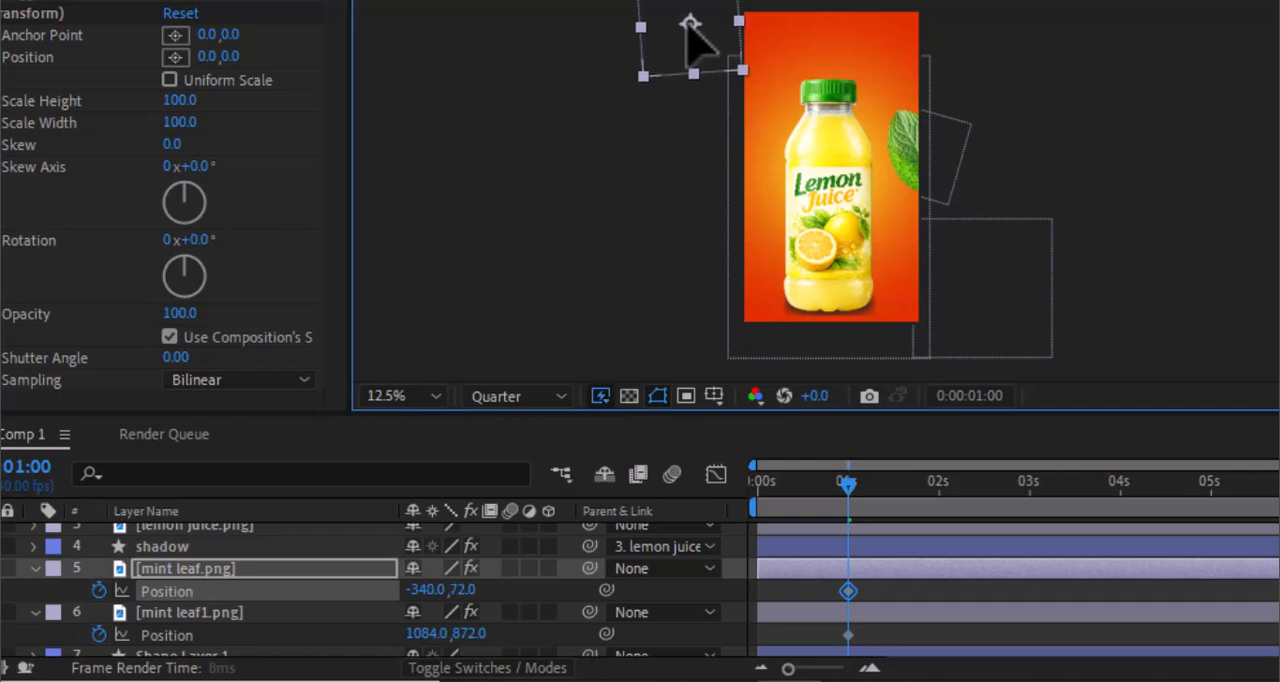
click(223, 614)
drag(917, 158, 986, 157)
- Bring the leaves back into the frame at 0:00:01:22, with mint leaf1.png at 1076, 872 and mint leaf.png at 92, 144
drag(920, 486, 916, 498)
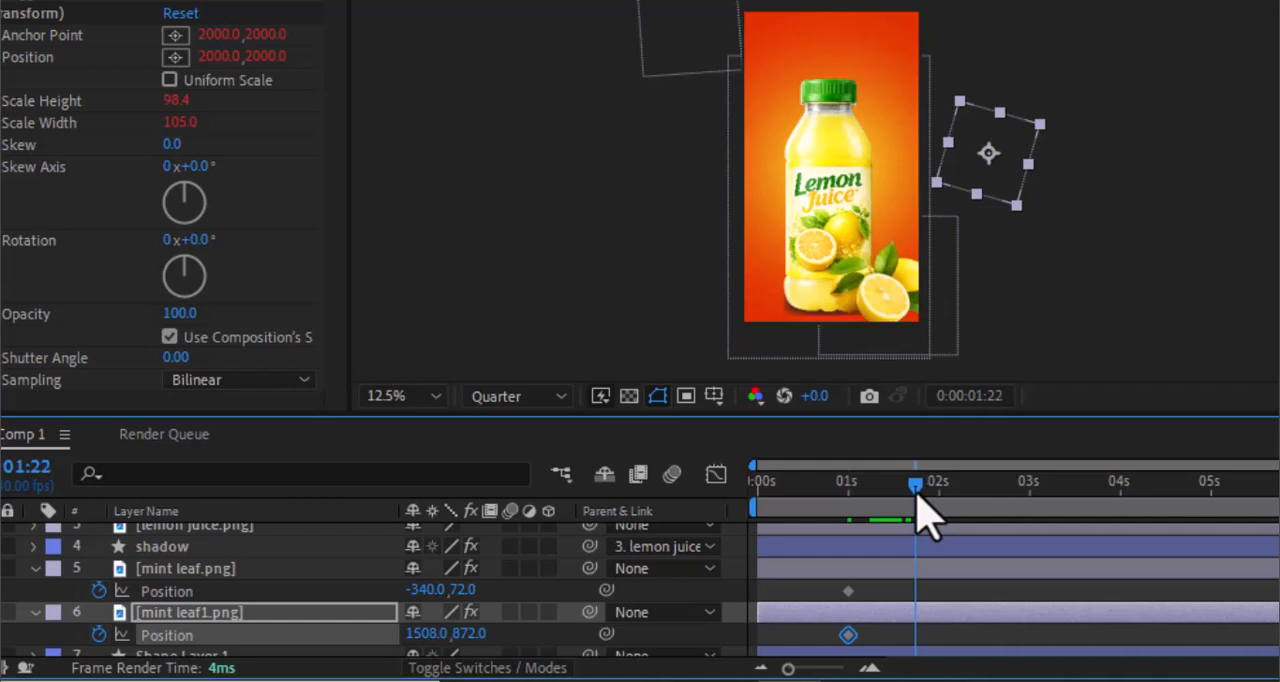
drag(986, 157, 918, 150)
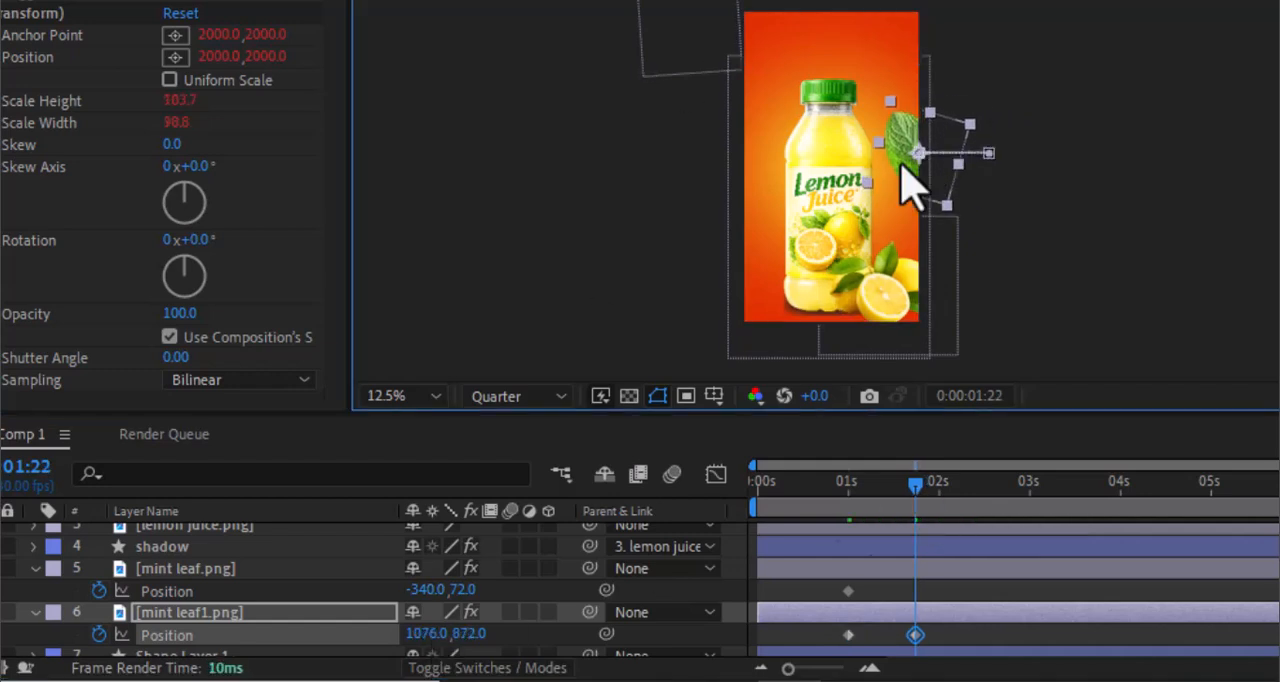
click(195, 568)
drag(695, 20, 752, 28)
- Apply the Wiggle - scale preset to mint leaf.png and mint leaf1.png and play back the animation
click(1205, 60)
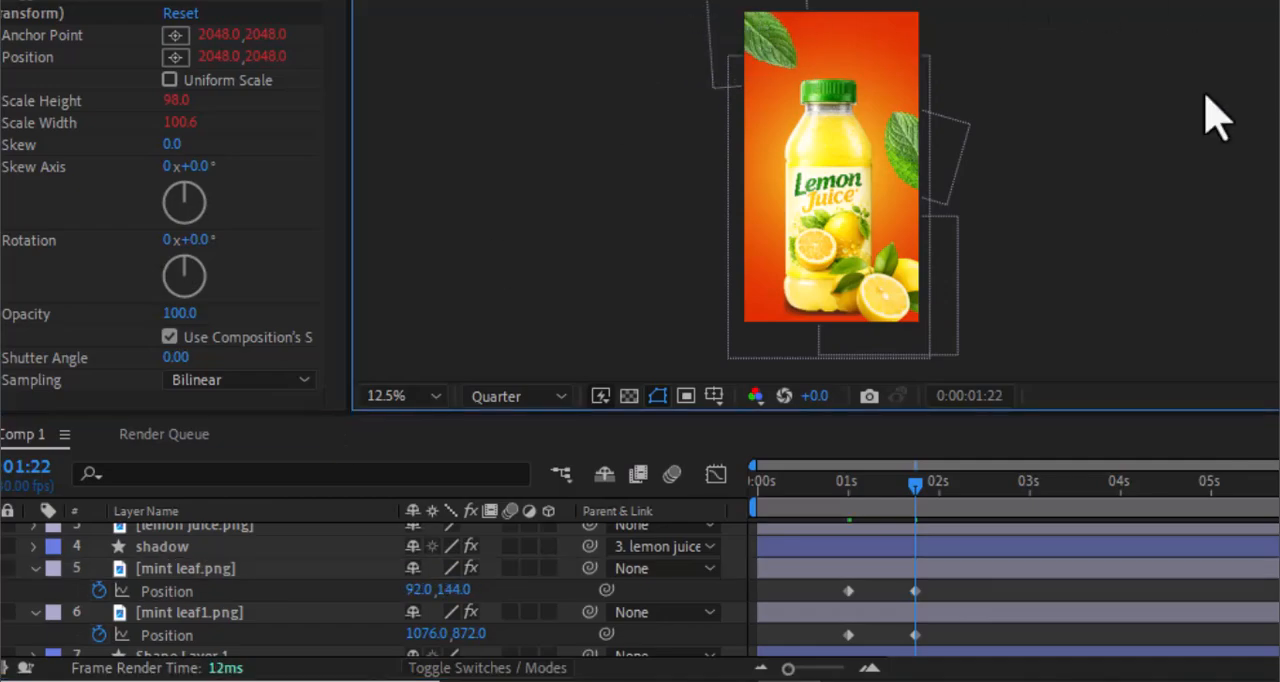
text(w)
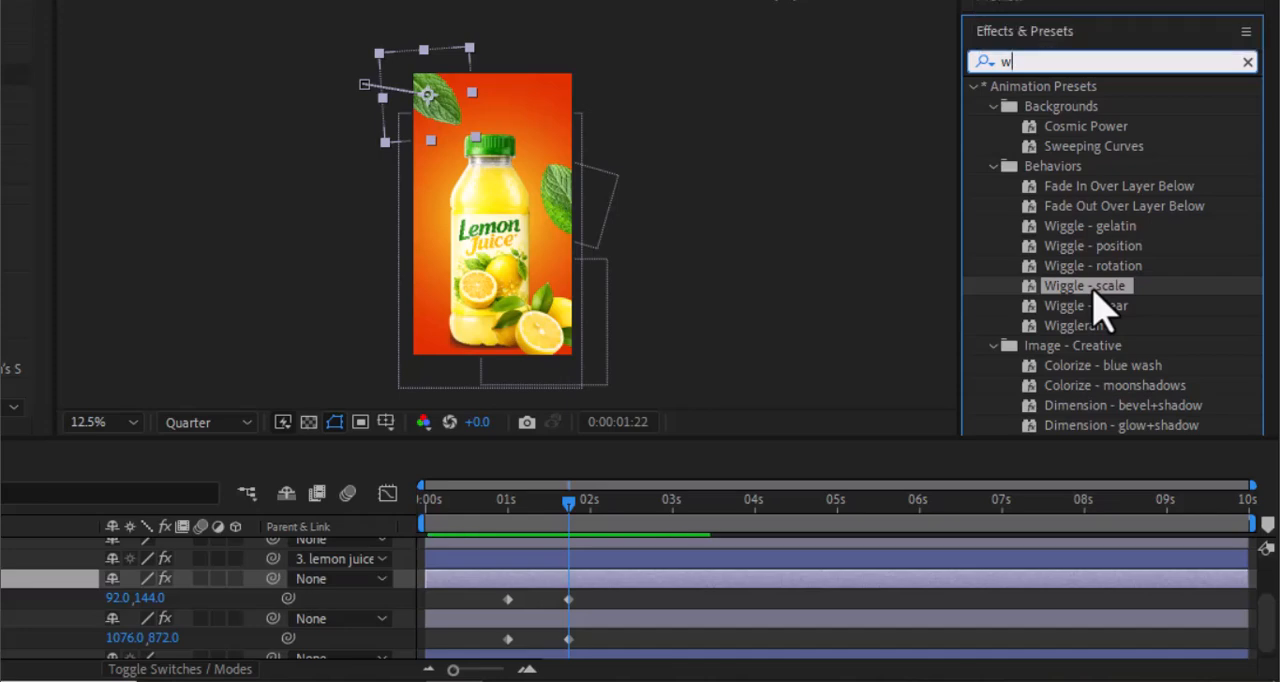
drag(1060, 288, 538, 587)
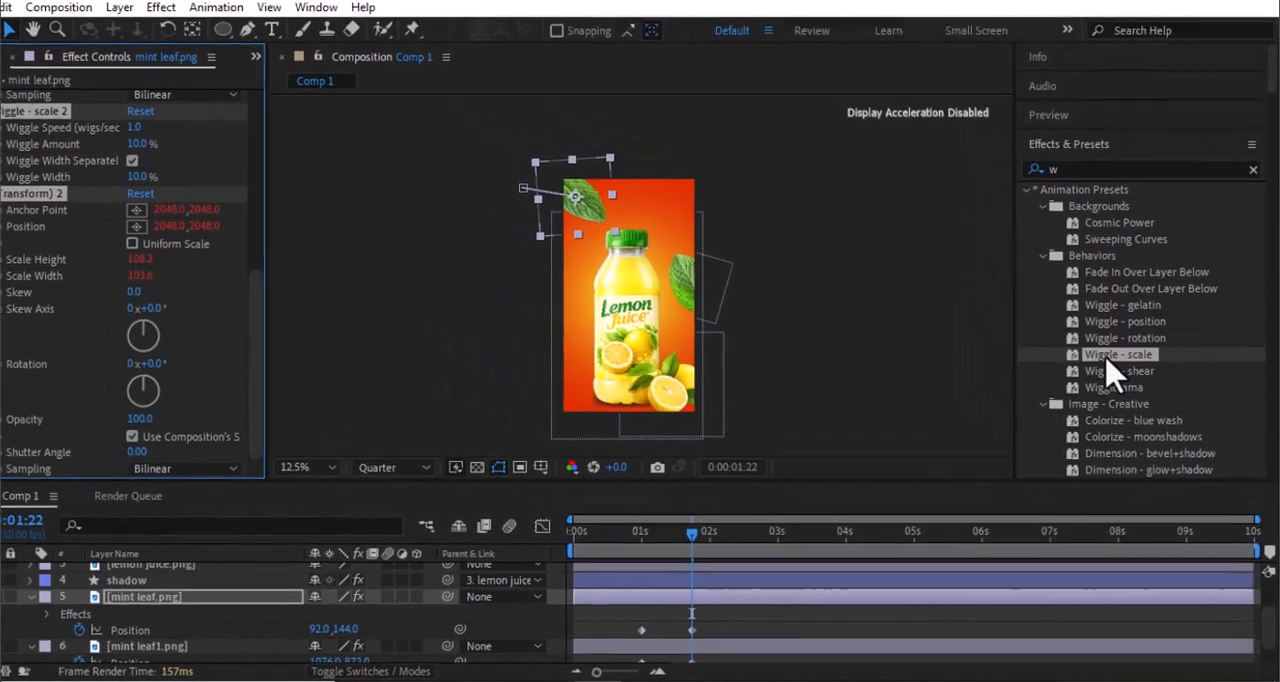
drag(1064, 287, 529, 621)
drag(680, 650, 680, 629)
drag(668, 540, 574, 547)
key(space)
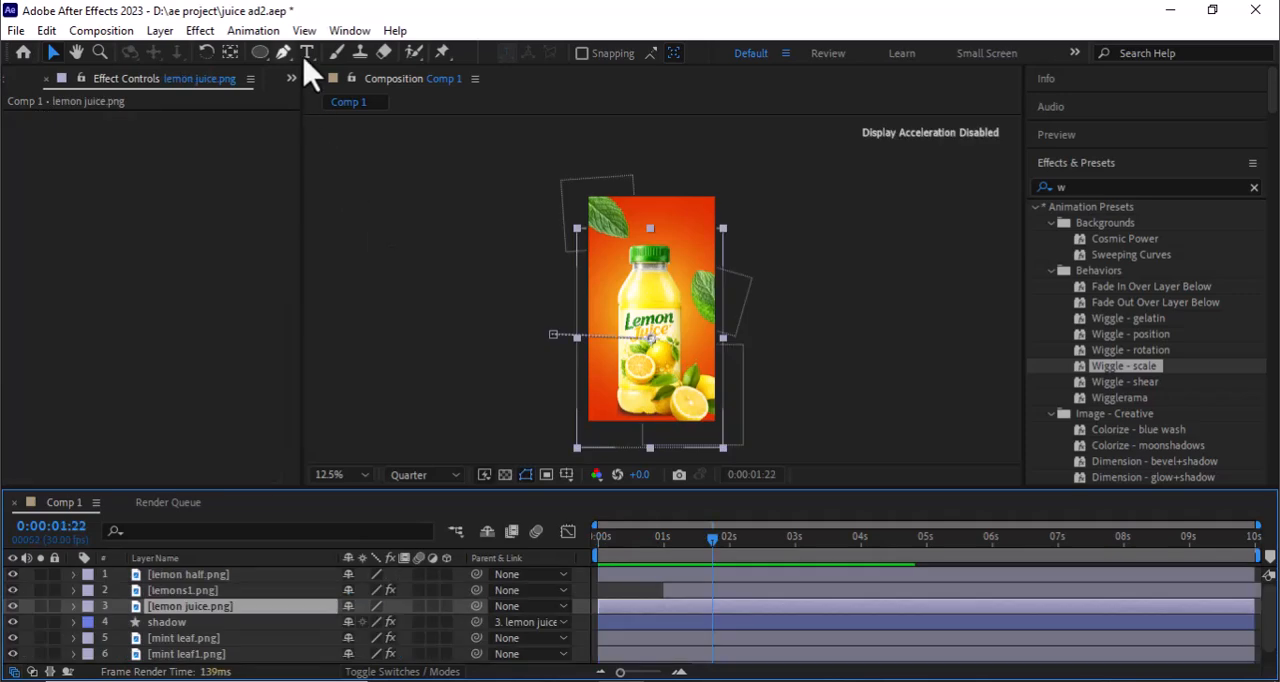
- Add the white Lobster text "Fresh" above the bottle, enlarged to nearly the frame's width and rotated to -13°
click(307, 53)
click(605, 248)
text(F)
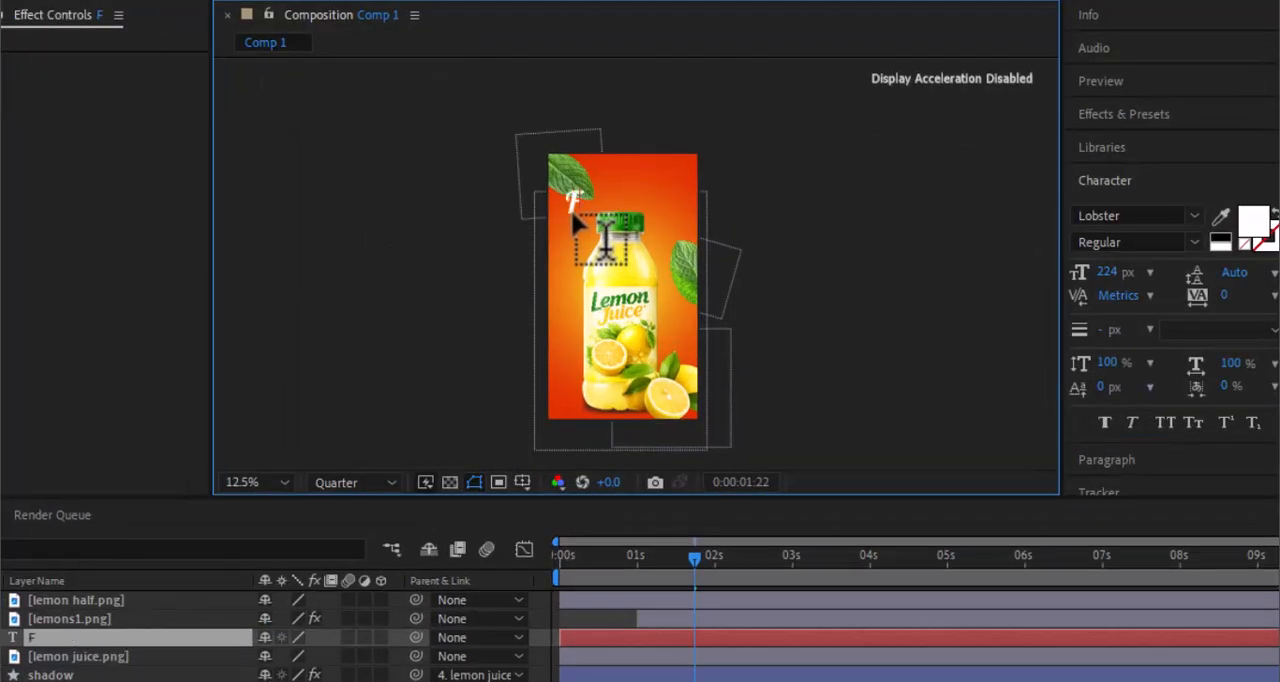
drag(1003, 190, 1250, 176)
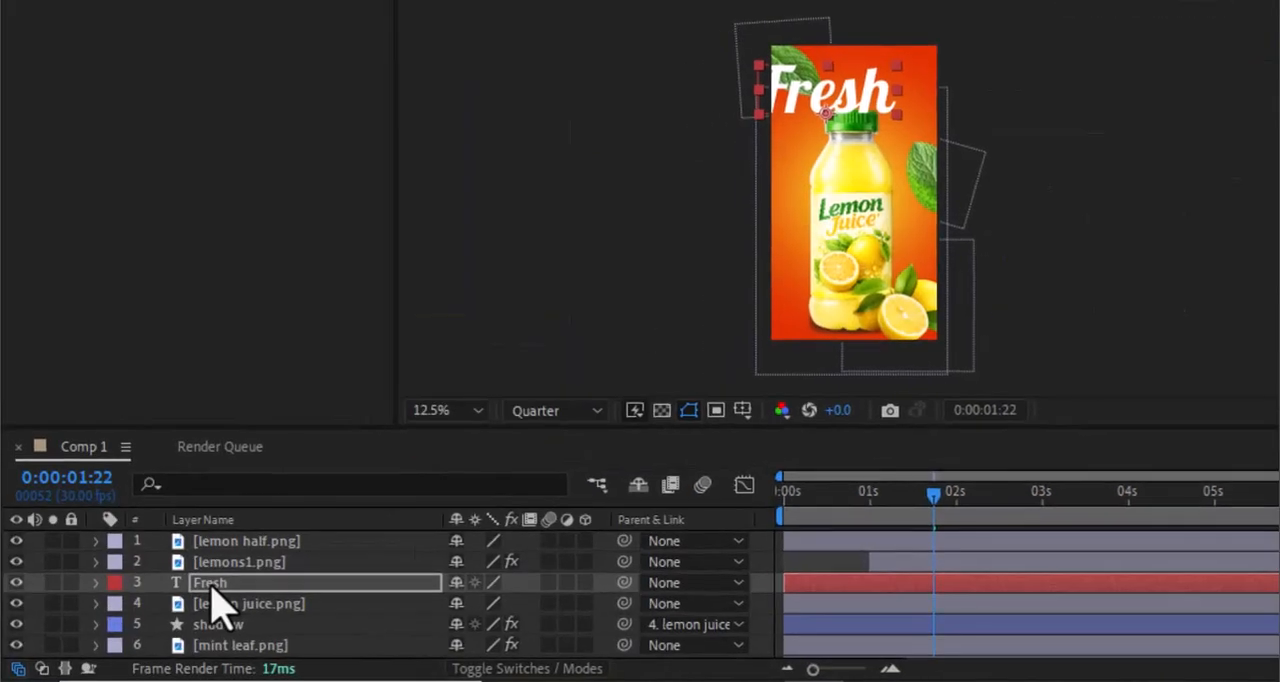
key(r)
mouse_move(484, 603)
mouse_down()
mouse_move(471, 601)
mouse_move(486, 612)
mouse_up()
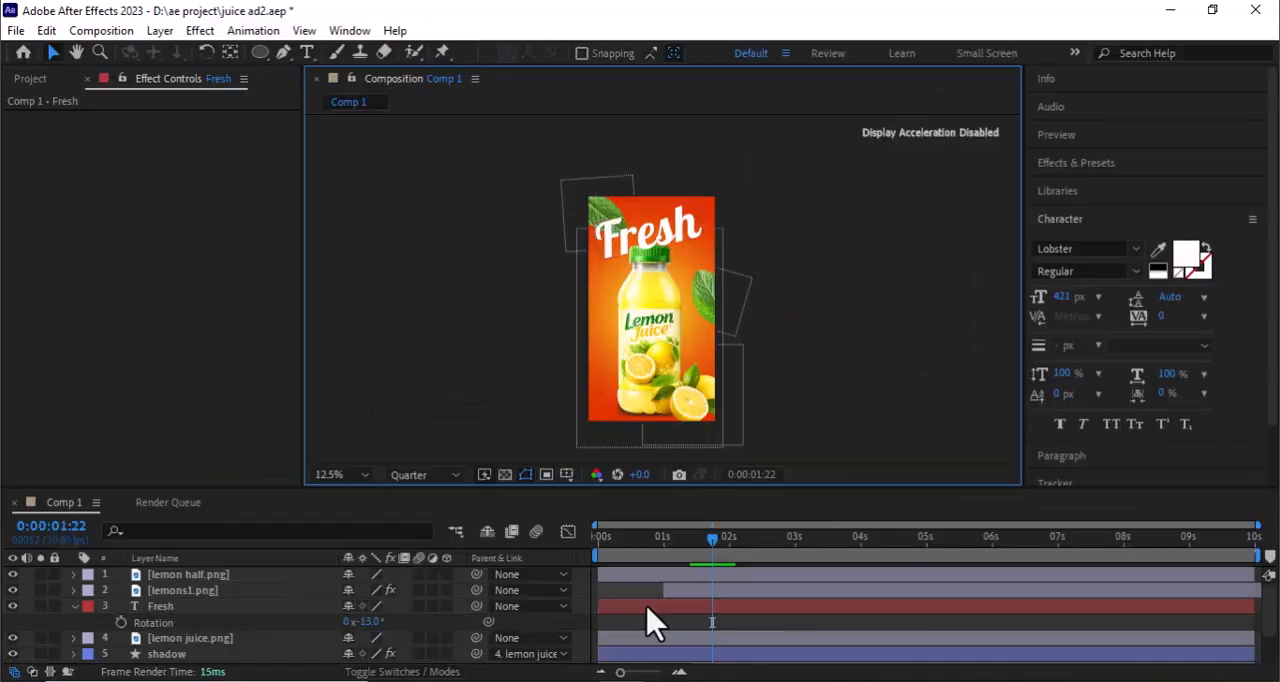
- Start the "Fresh" text layer at 0:00:01:22, apply the Typewriter preset to it and play back the animation
drag(651, 608, 712, 606)
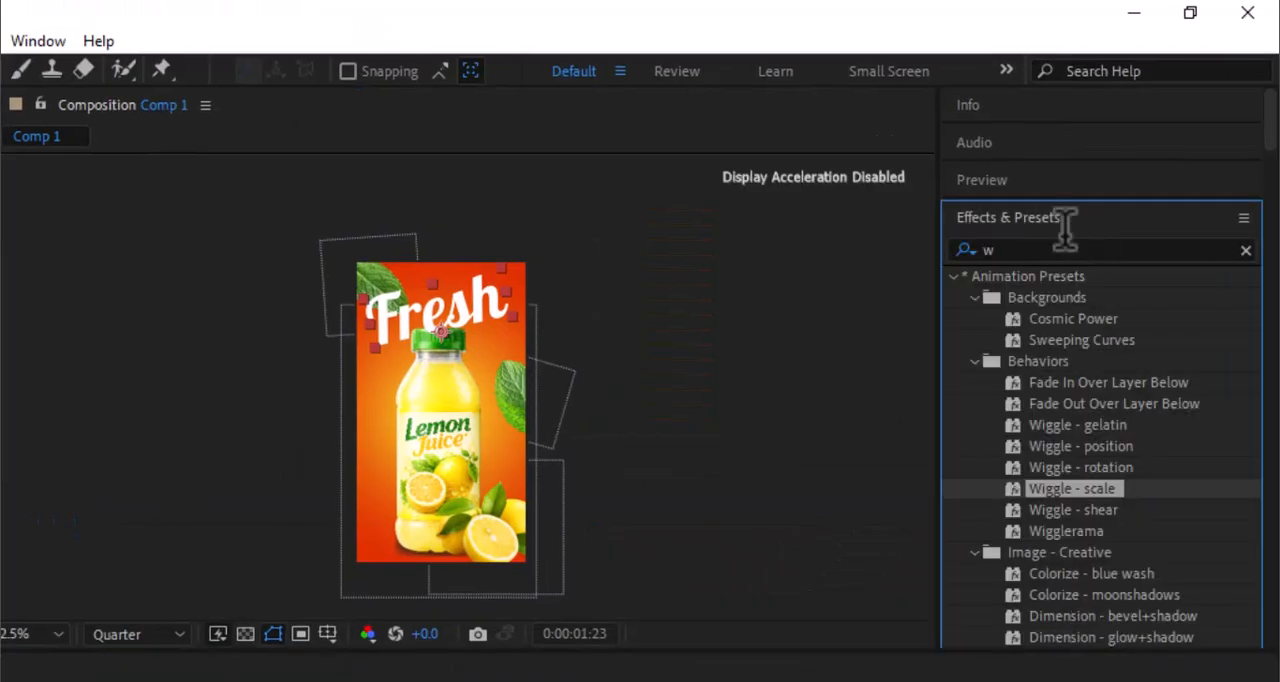
drag(1048, 250, 908, 257)
text(typ)
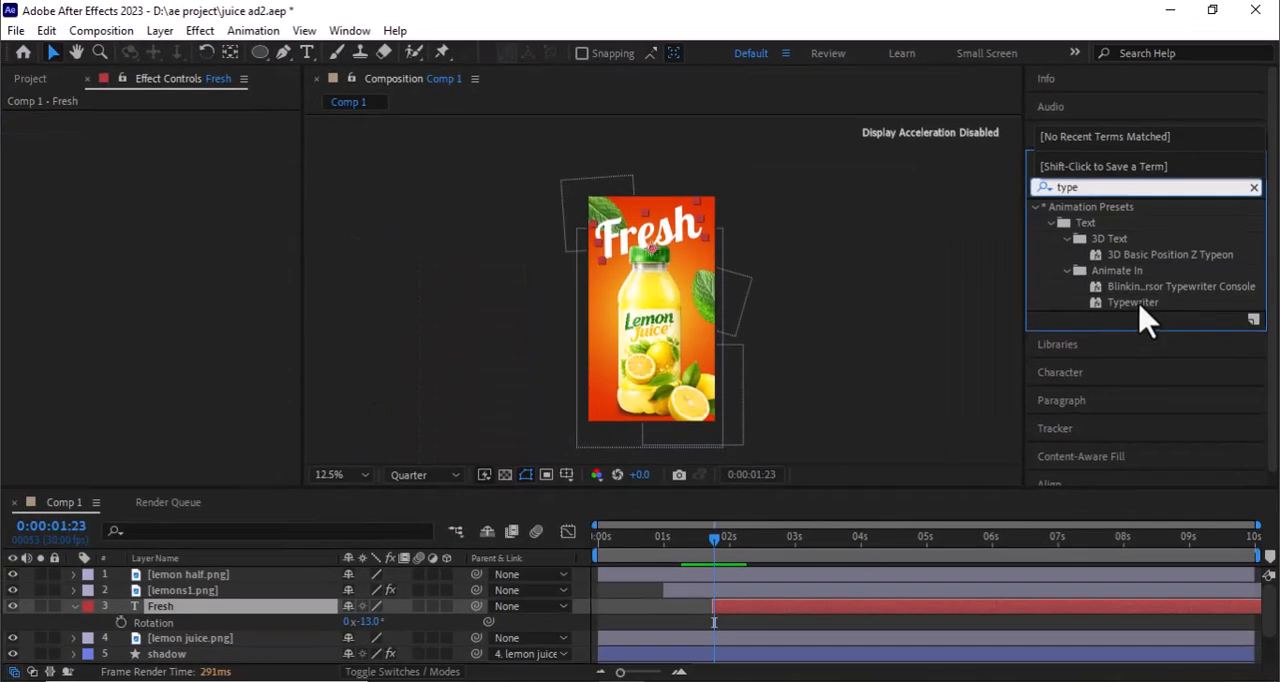
click(1092, 409)
drag(1139, 306, 766, 617)
drag(894, 419, 949, 351)
key(space)
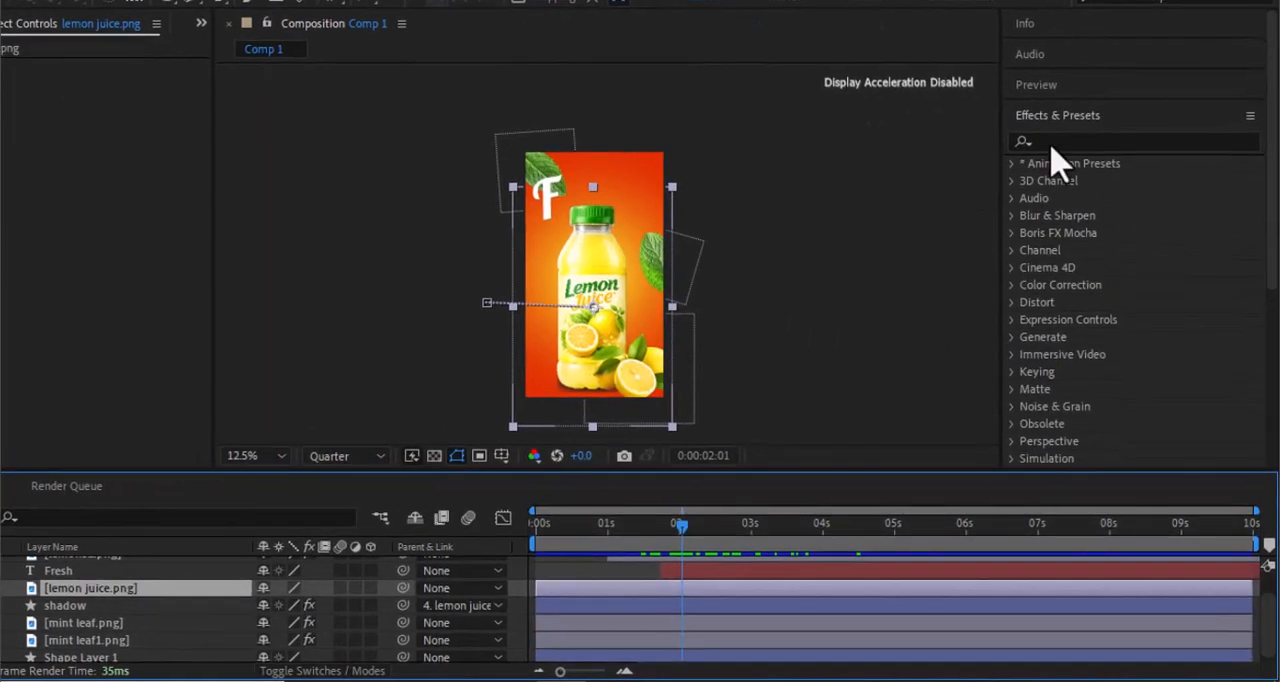
- Apply the CC Light Sweep effect to lemon juice.png at 0:00:02:01
click(1046, 141)
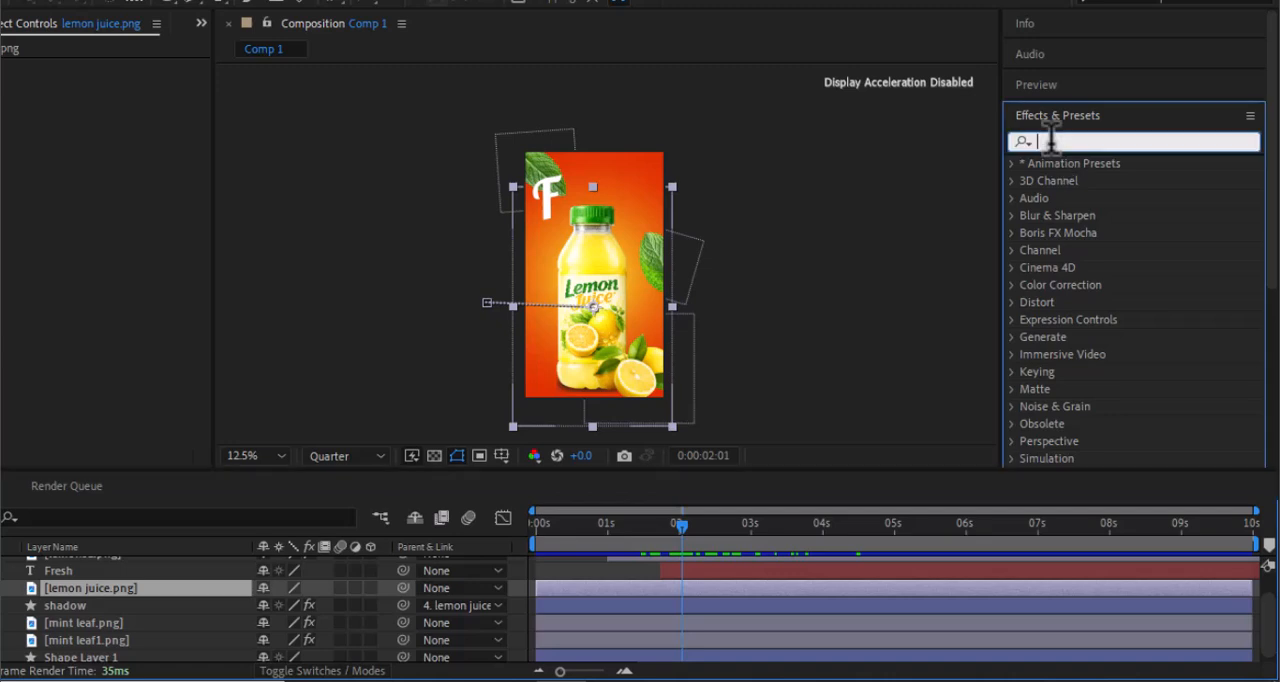
text(cc l)
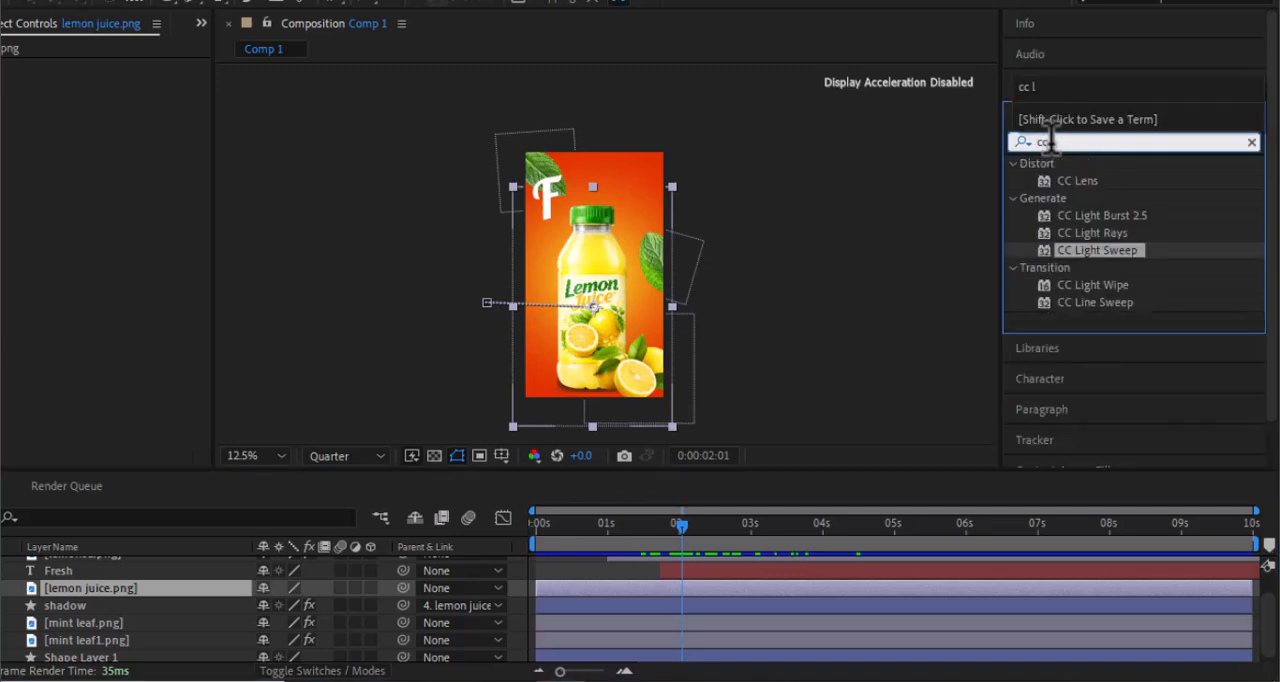
drag(1116, 252, 62, 222)
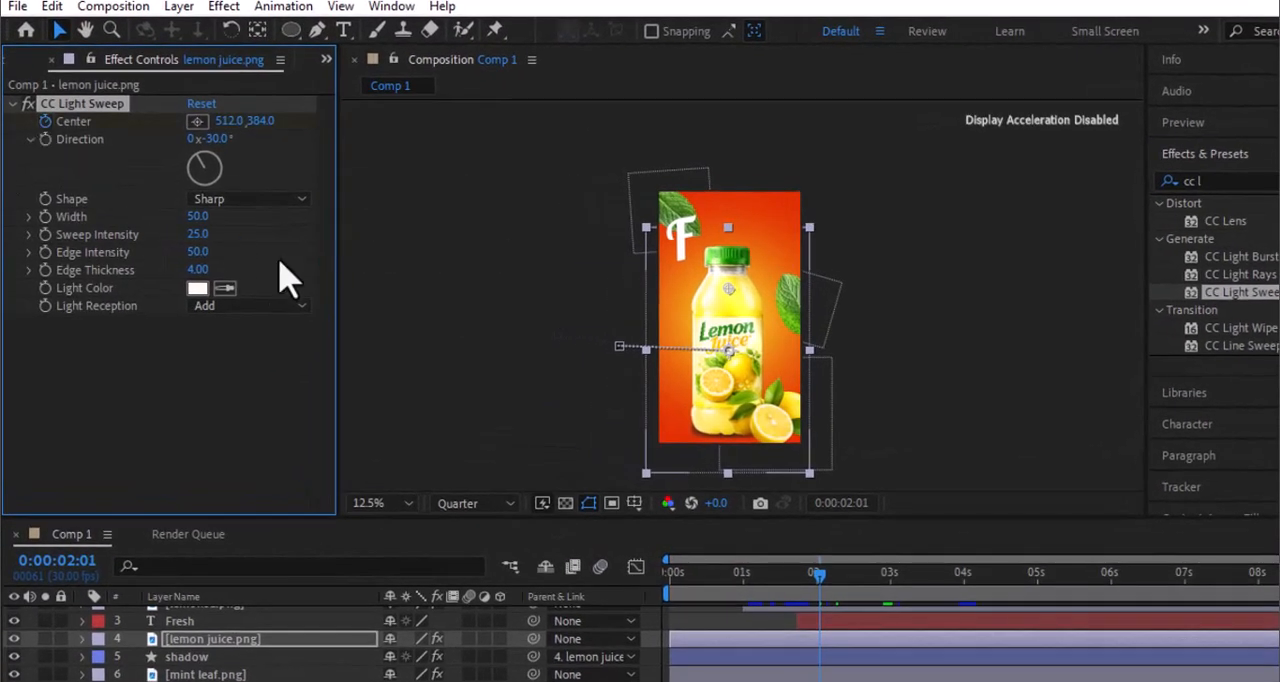
- Keyframe the light sweep's center from 236.6, 1269.2 at 0:00:02:01 to 794.0, 115.1 at 0:00:04:15 and preview it
drag(731, 289, 688, 427)
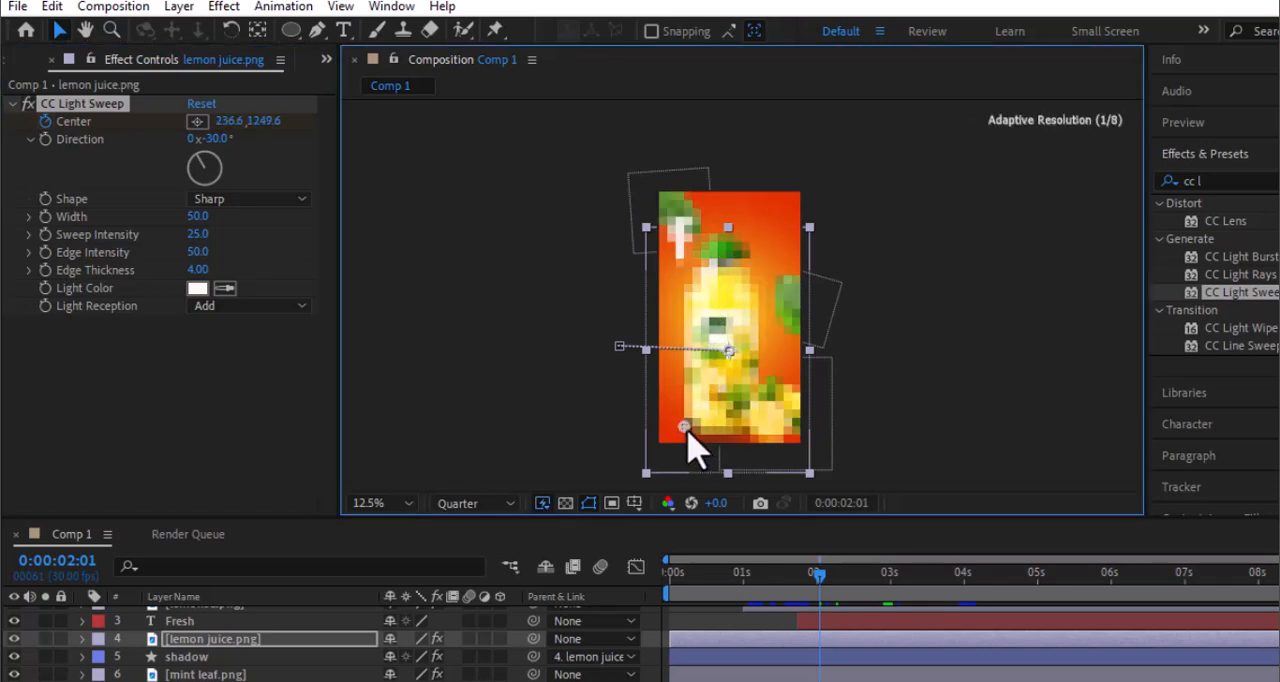
drag(821, 578, 1001, 590)
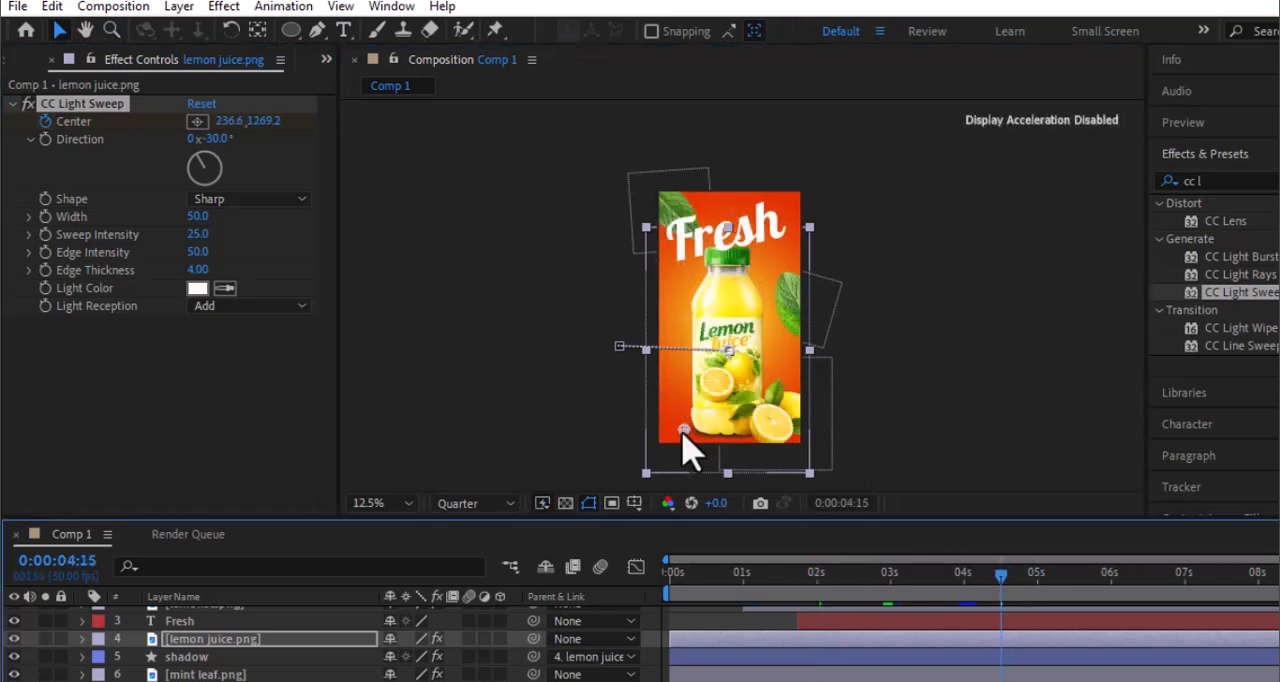
drag(683, 431, 763, 257)
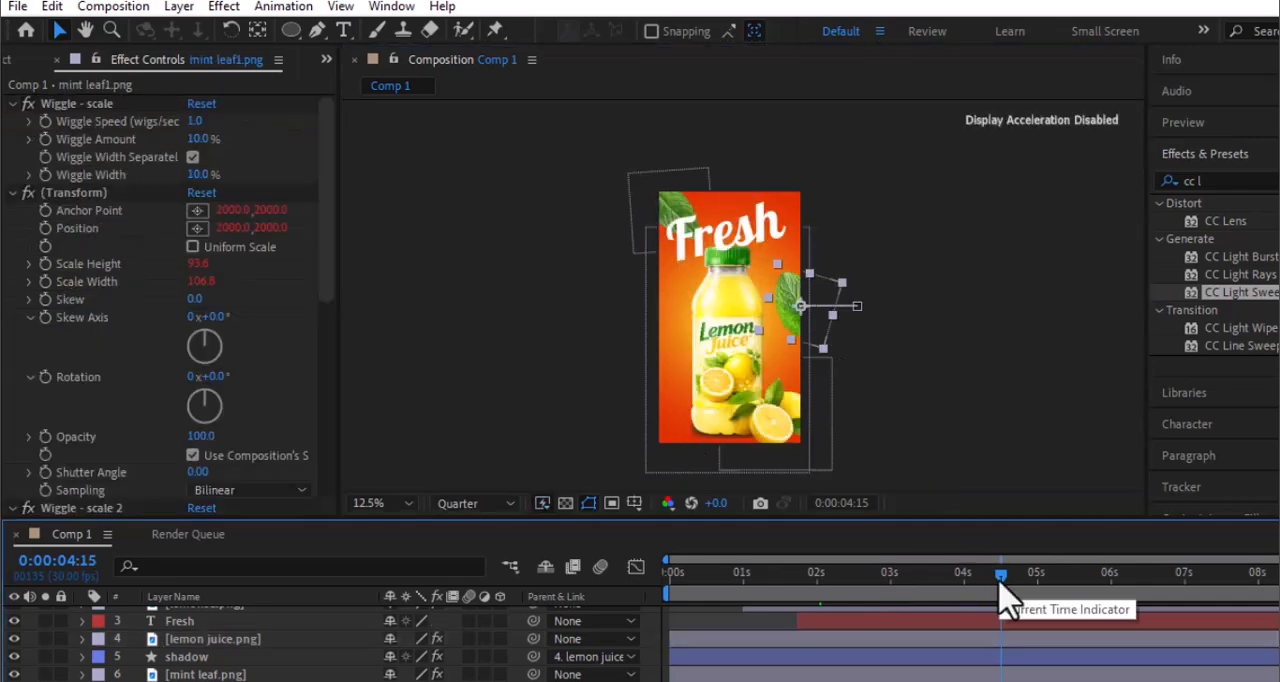
drag(1001, 583, 666, 583)
key(space)
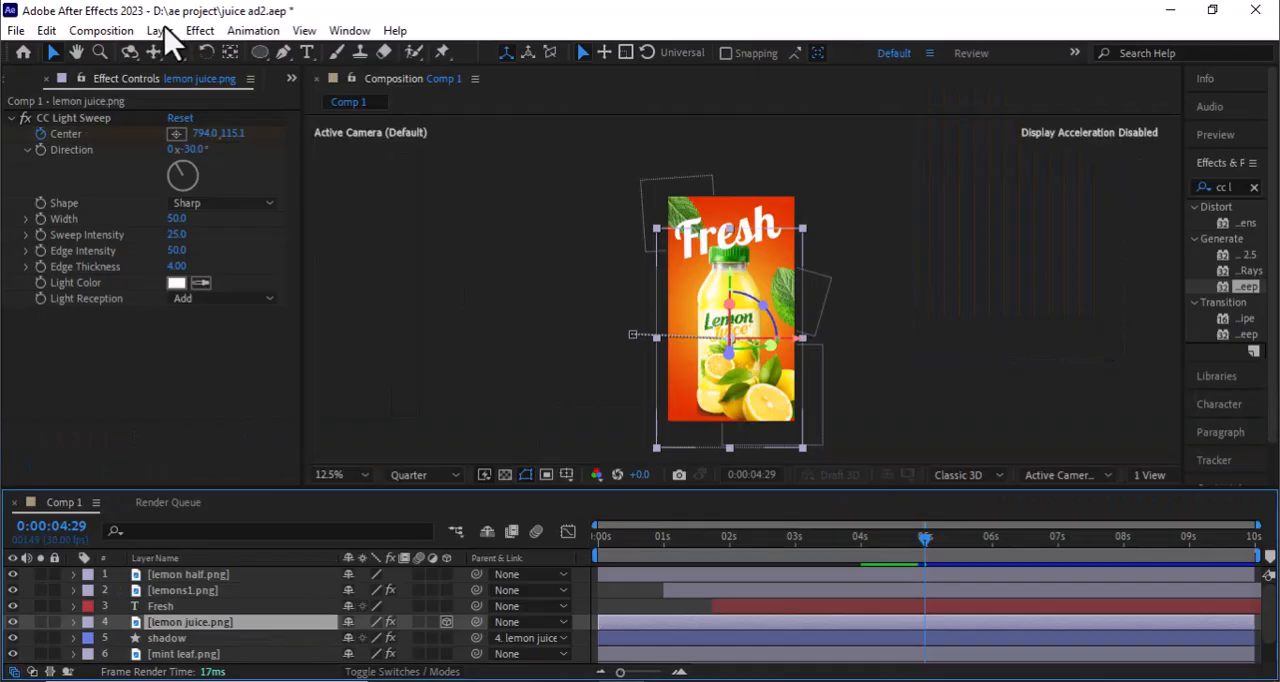
- With lemon juice.png as a 3D layer, add a camera and show the composition in 2 Views
click(157, 29)
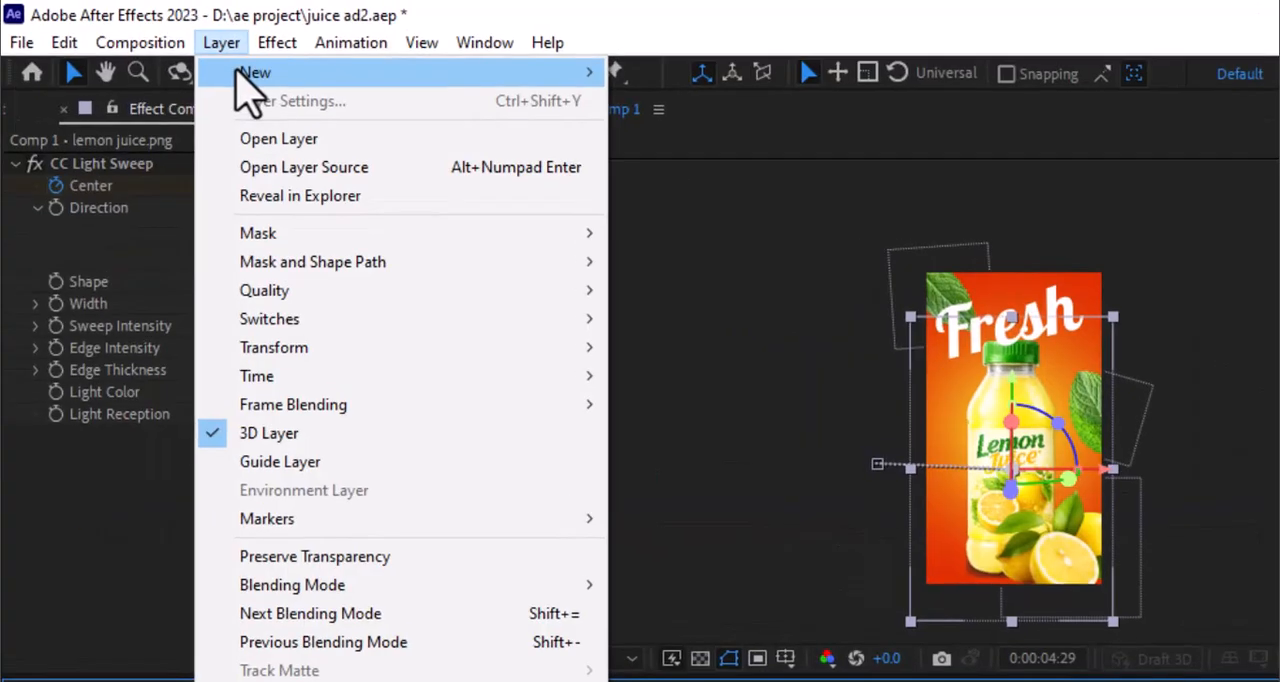
mouse_move(265, 75)
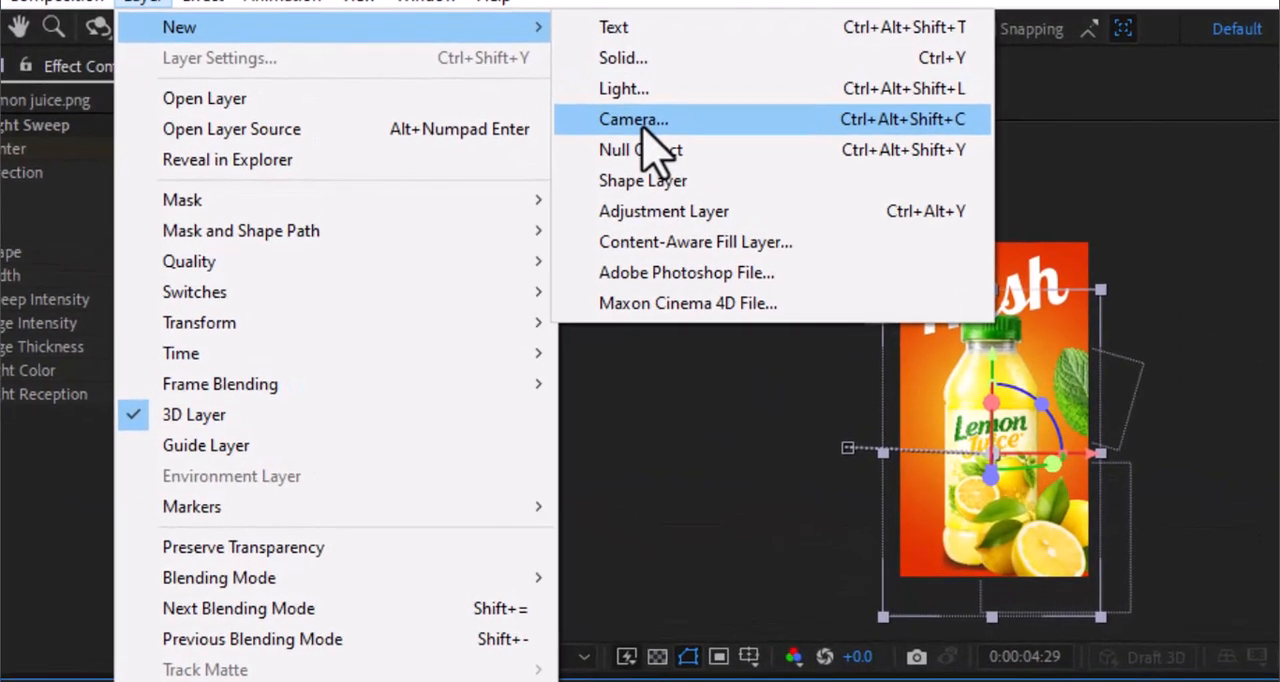
click(685, 160)
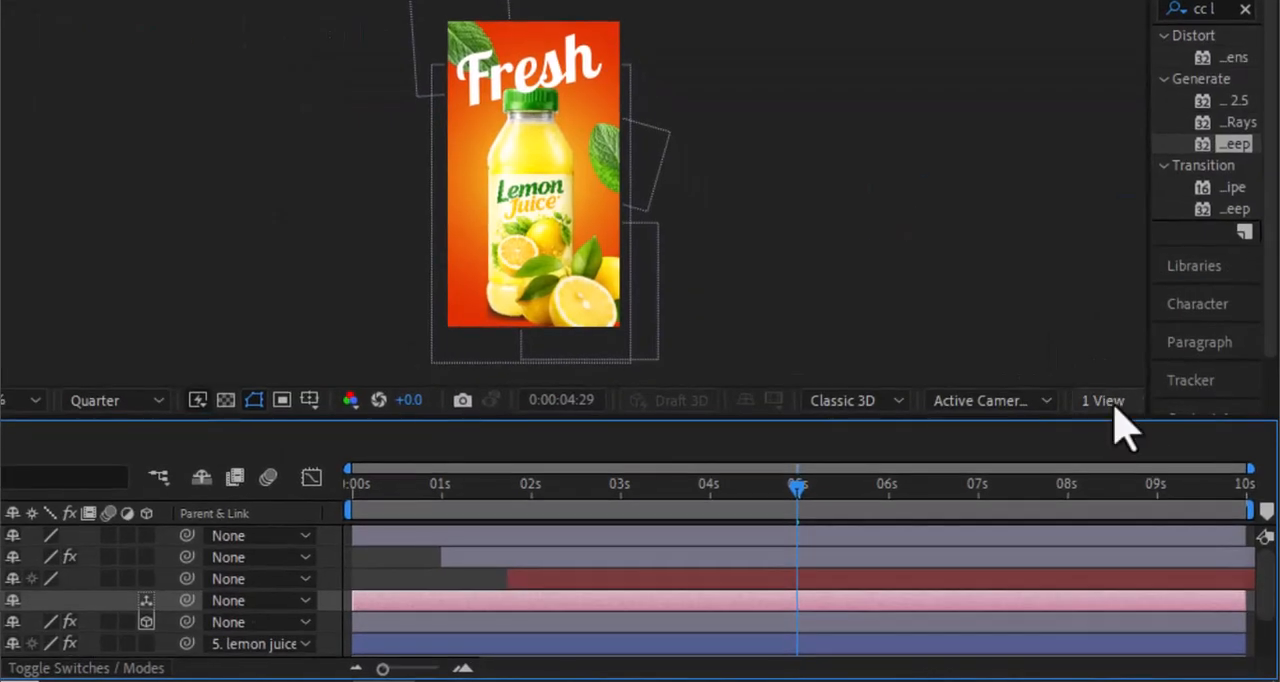
click(1110, 401)
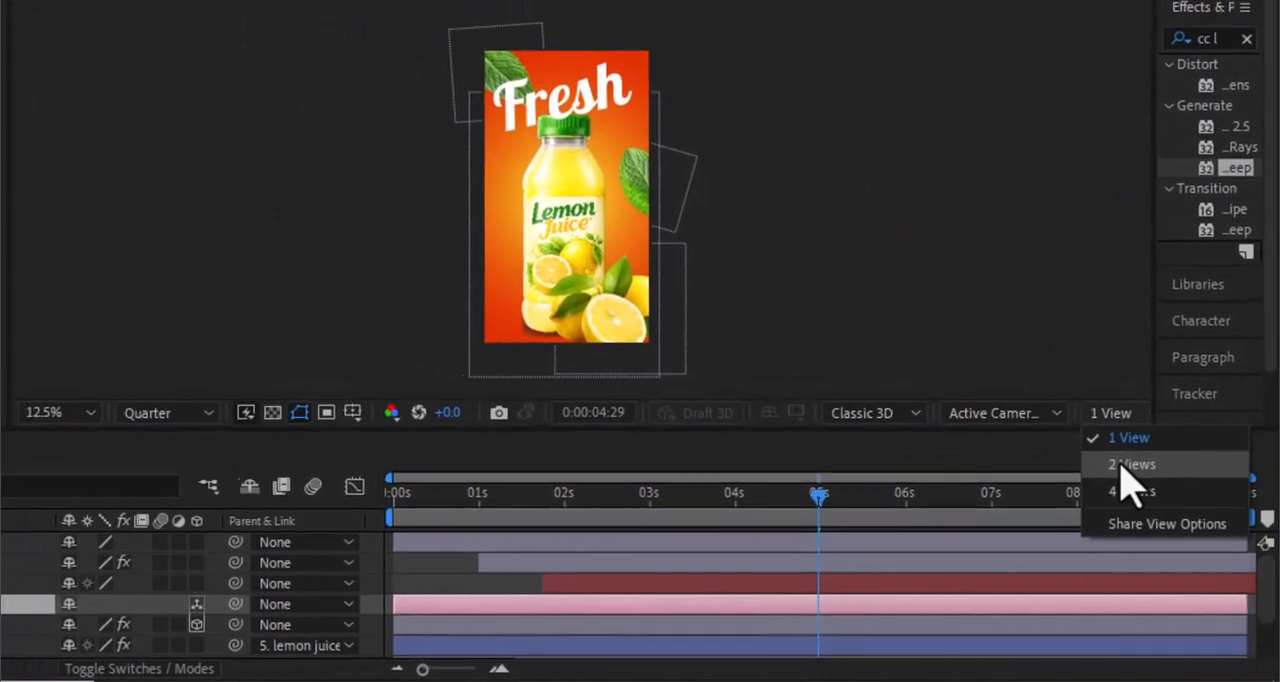
click(1115, 452)
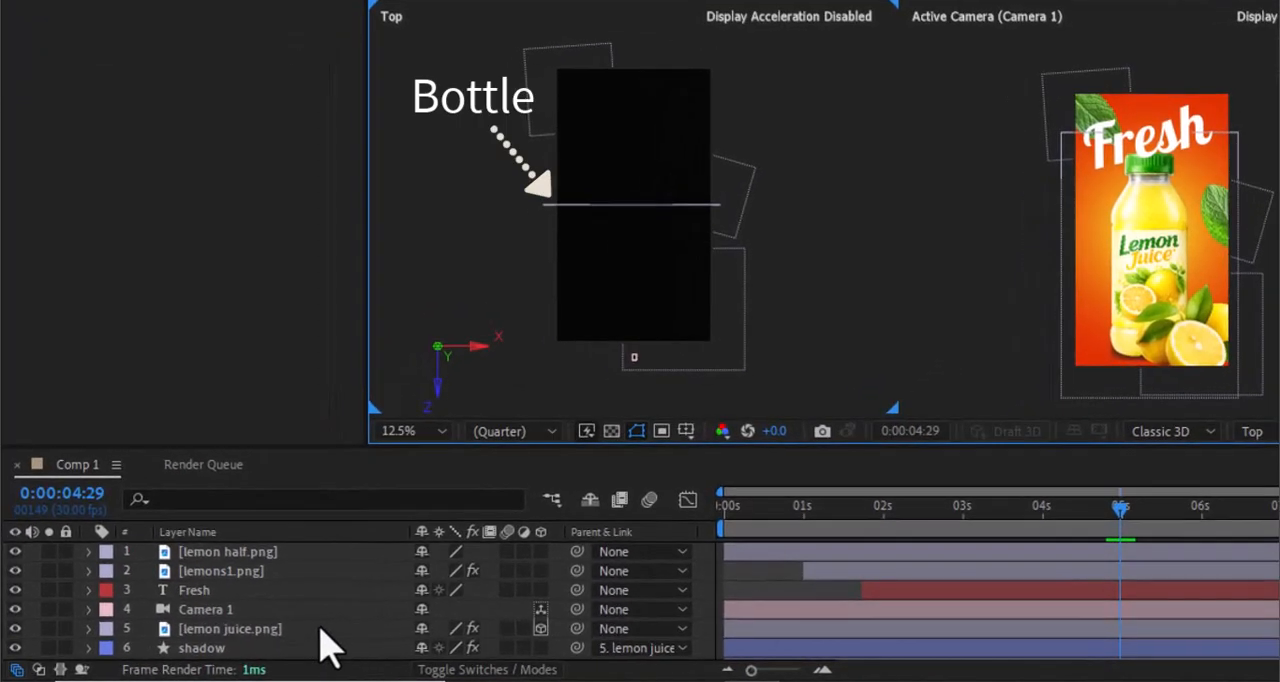
- Keyframe Camera 1's position at 0:00:04:13 with 540, 960, -1050, and move it along Z close to the bottle at 0:00:04:29
click(228, 637)
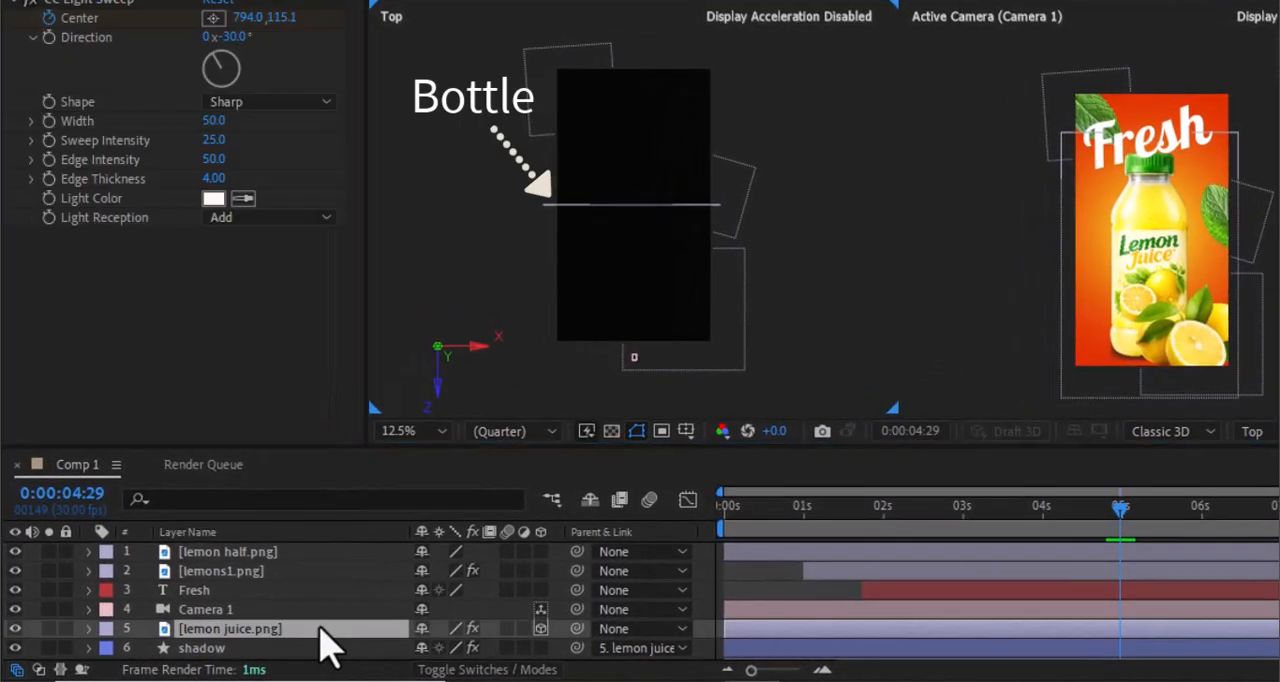
click(225, 609)
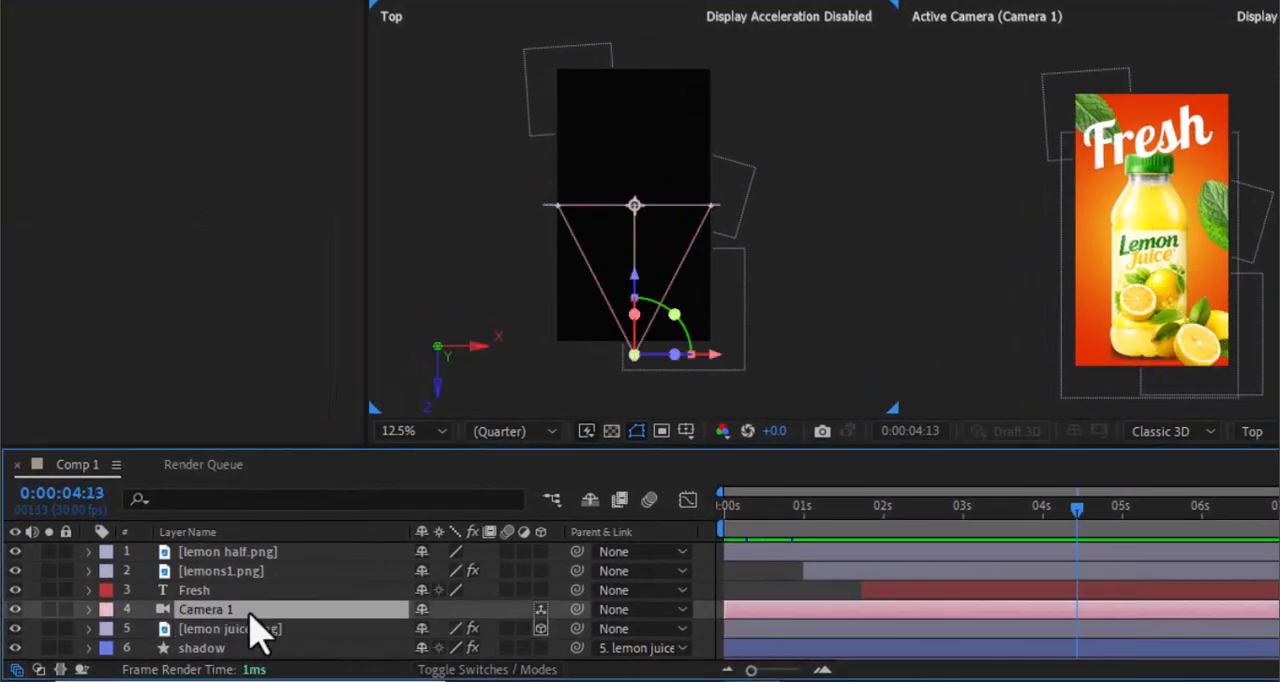
key(p)
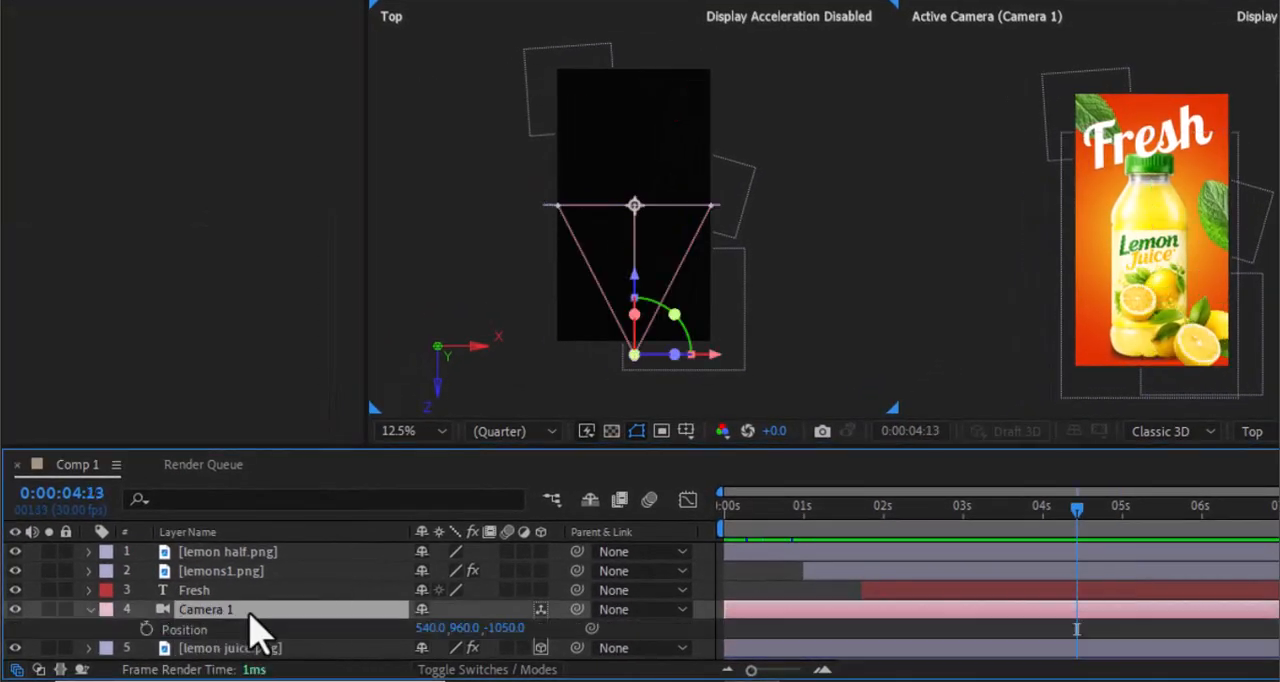
click(147, 629)
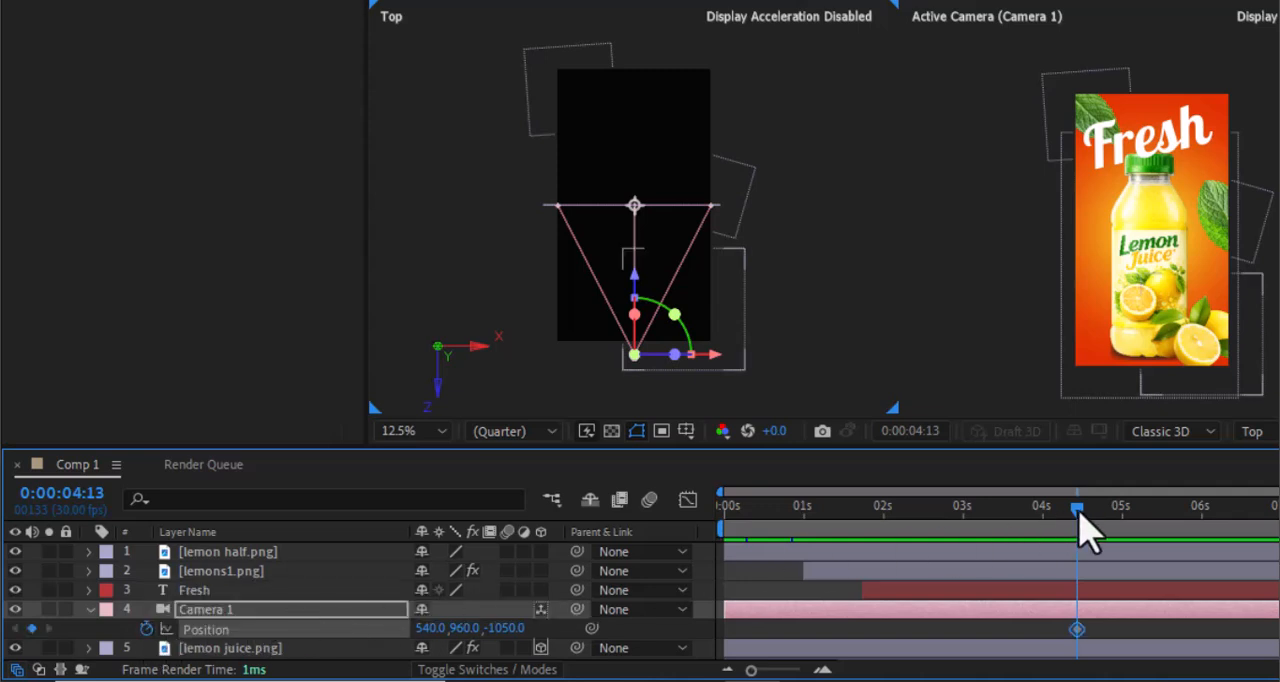
click(1115, 517)
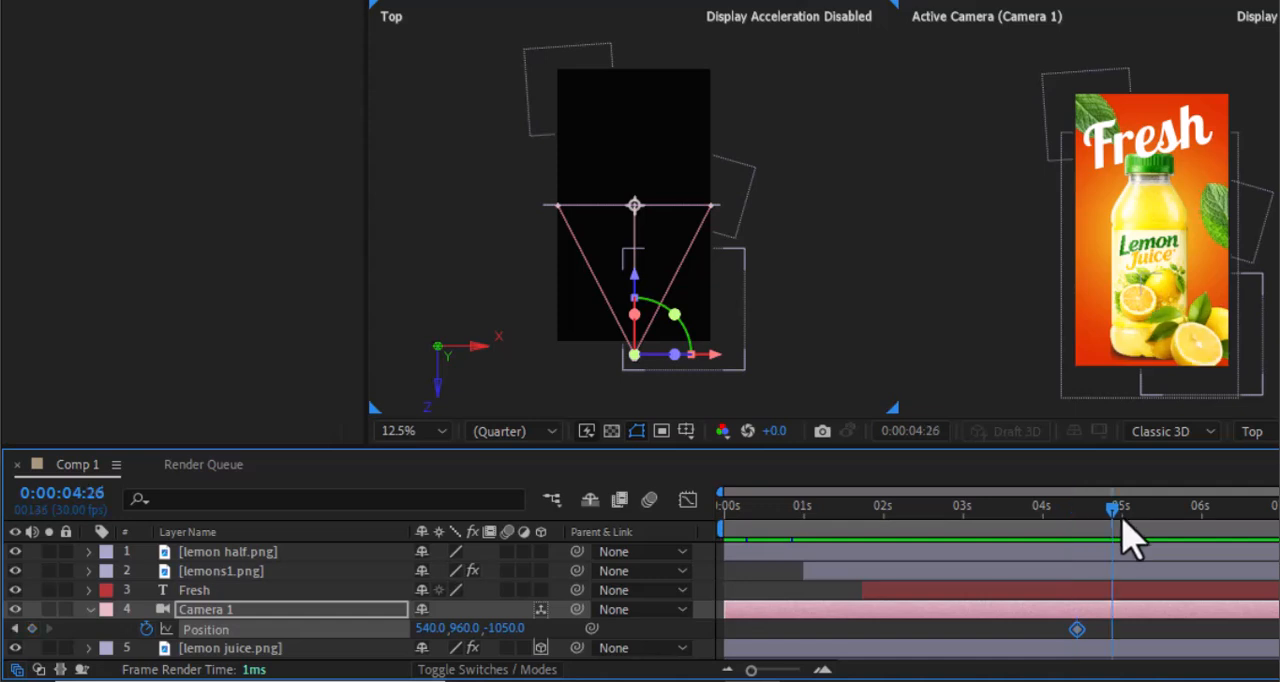
drag(1121, 522, 1123, 523)
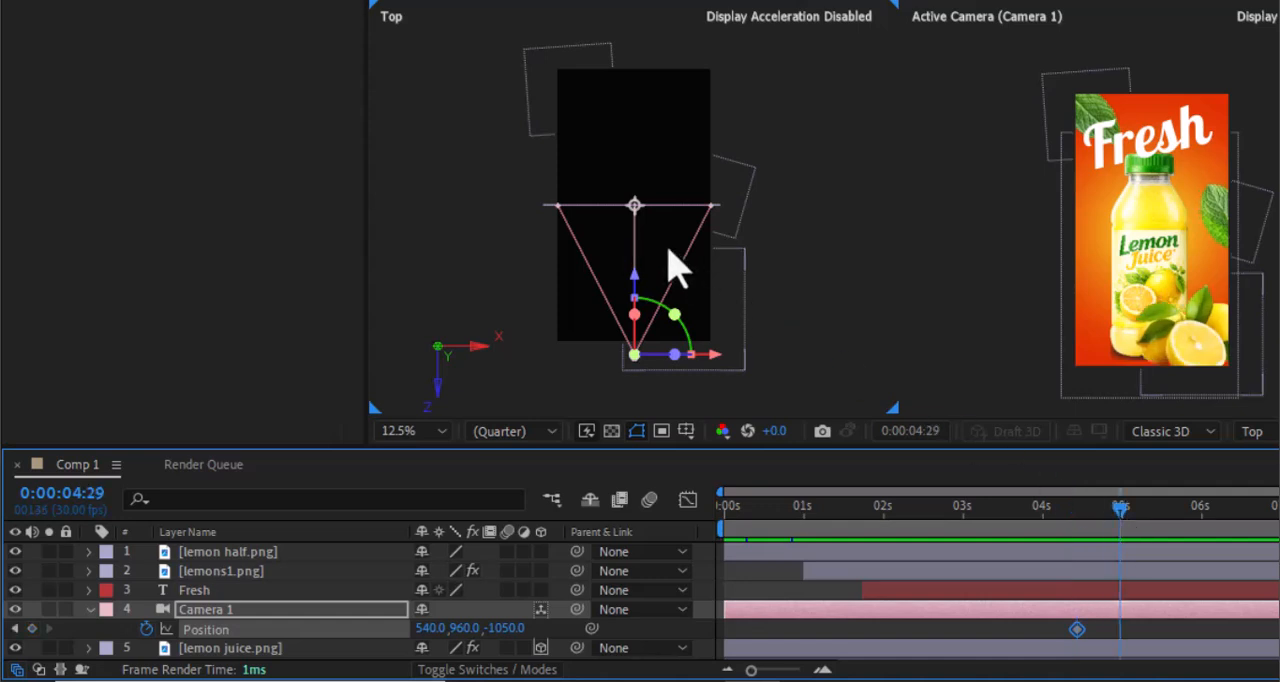
drag(642, 278, 660, 168)
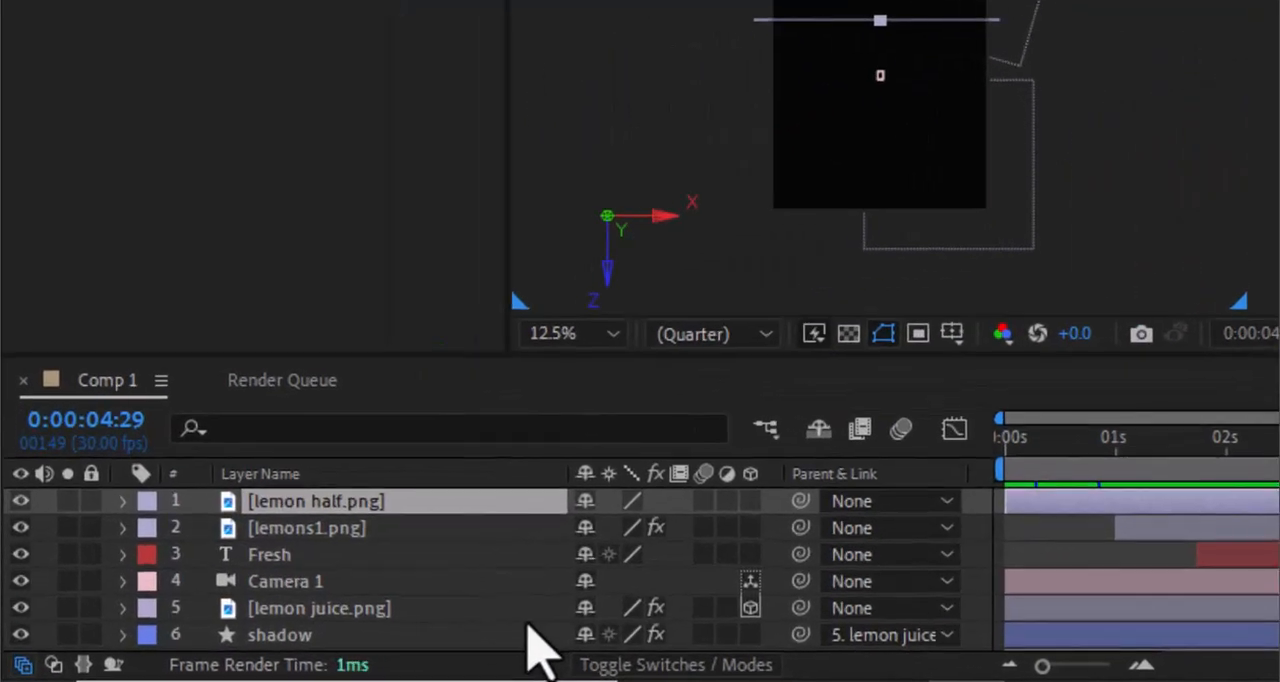
- Split all layers except the background Shape Layer 1 at 0:00:04:29, keeping only the parts before that time
shift+click(342, 641)
scroll(480, 615, down, 3)
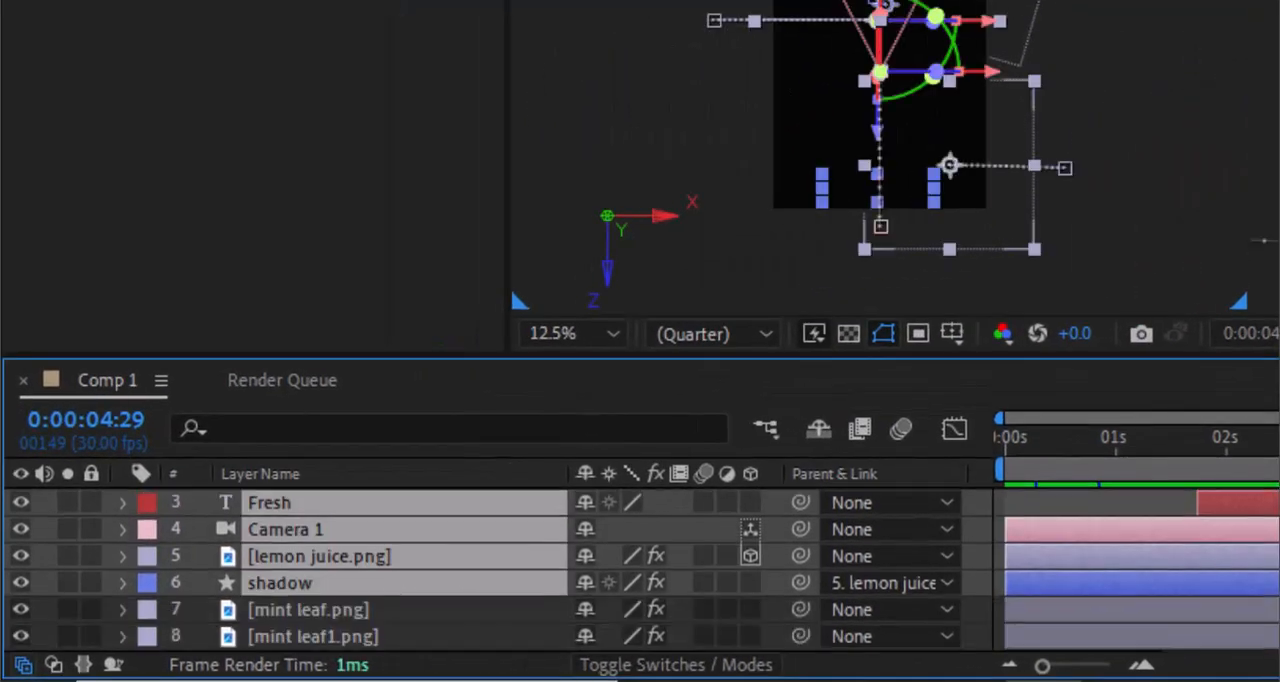
shift+click(470, 590)
shift+click(449, 618)
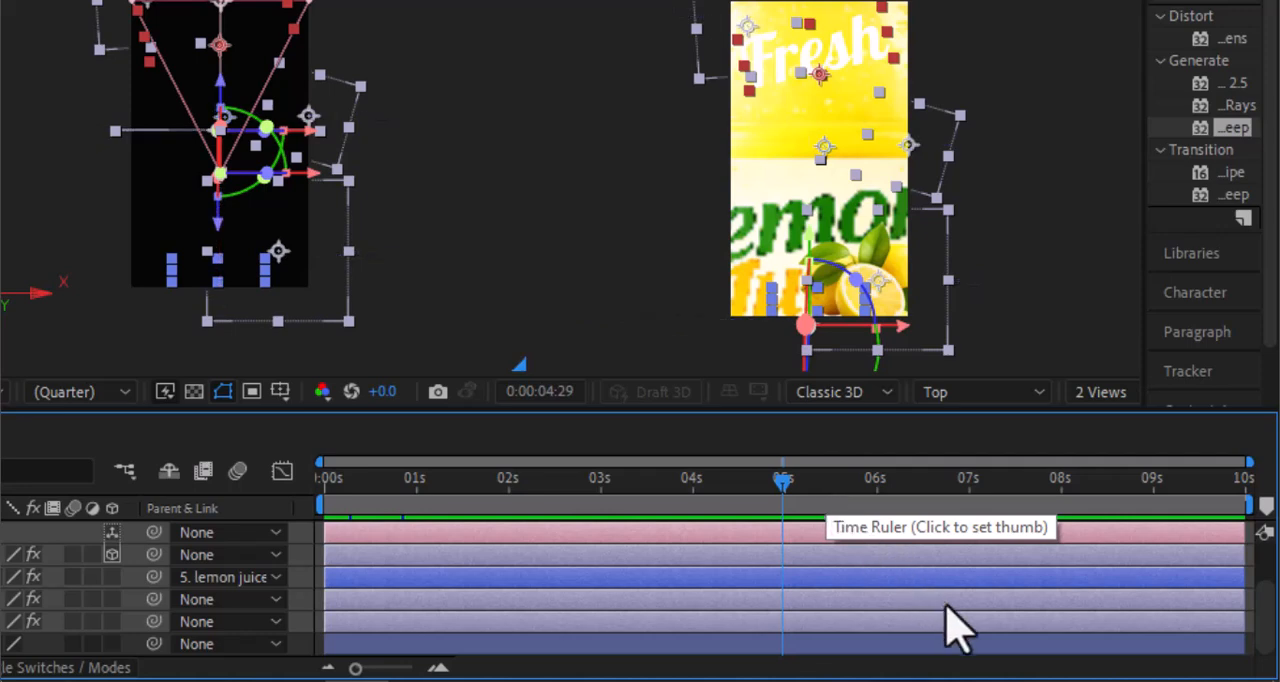
key(ctrl+shift+d)
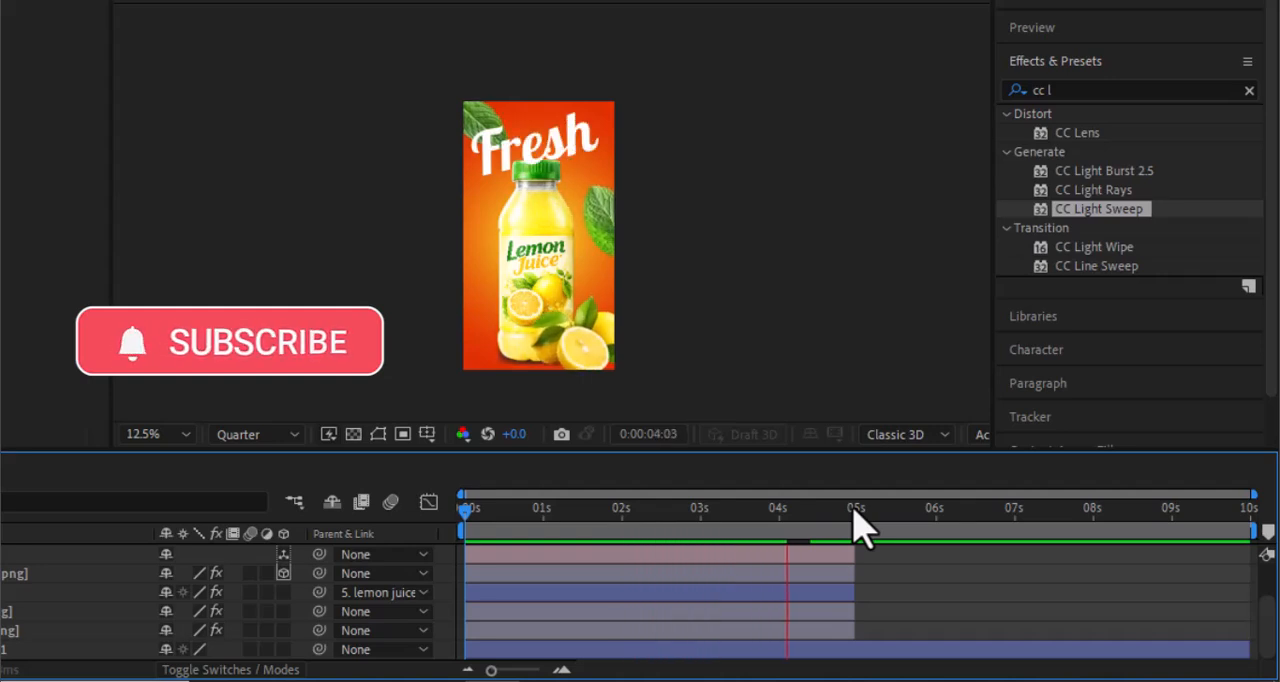
- At 0:00:04:29, add water splash.mov, mint leaves.png, lemon.png, lemon half.png, mint leaf.png, mint leaf1.png and lemons1.png above the existing layers
click(855, 512)
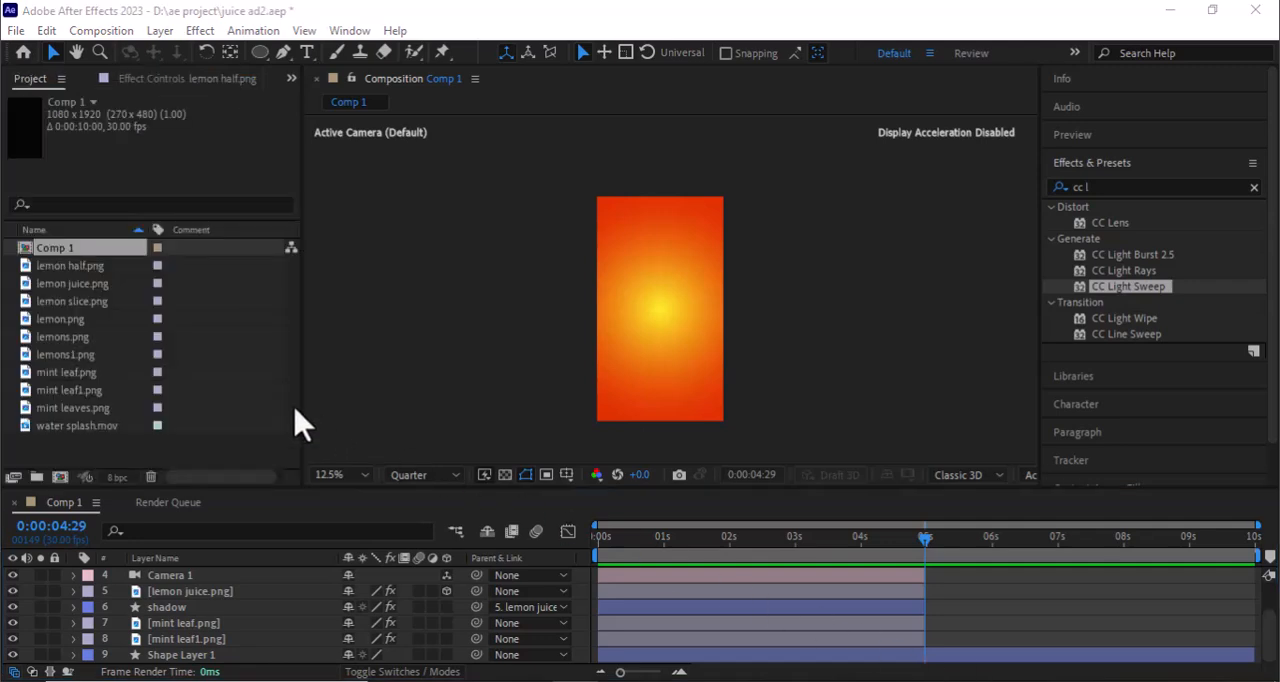
drag(77, 425, 172, 590)
drag(86, 408, 165, 578)
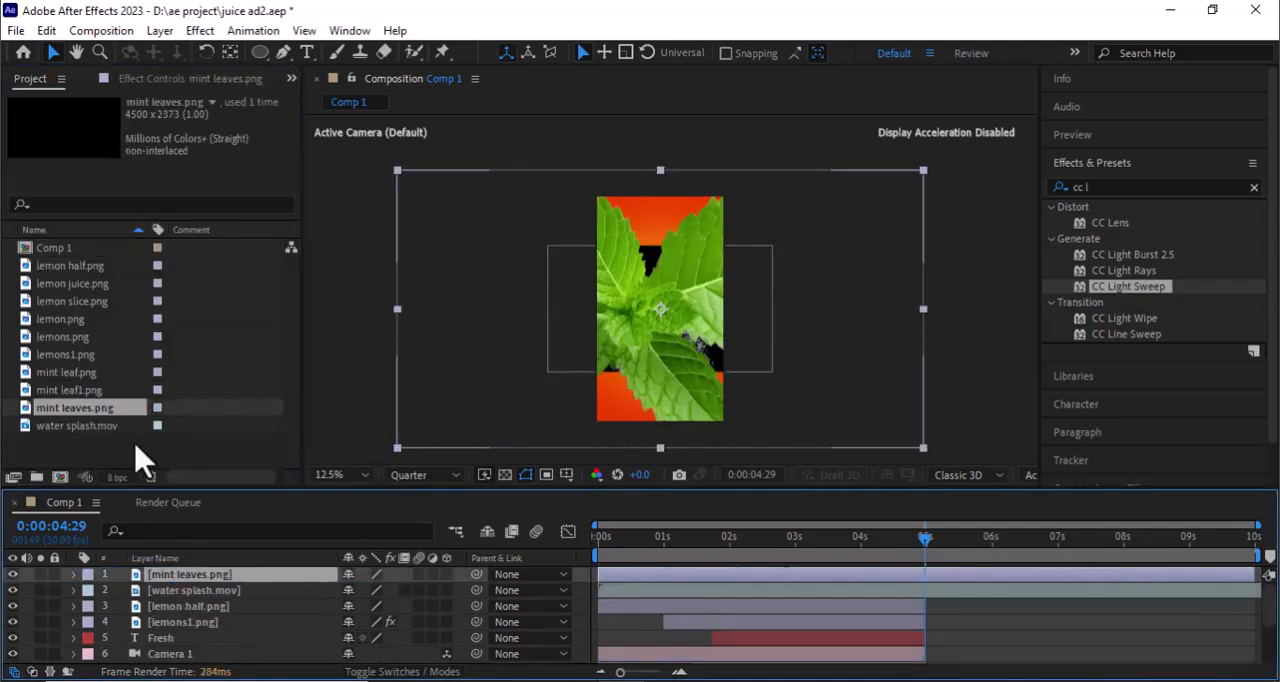
drag(60, 319, 165, 580)
drag(73, 265, 165, 580)
drag(75, 372, 160, 583)
drag(75, 390, 149, 607)
drag(74, 355, 135, 474)
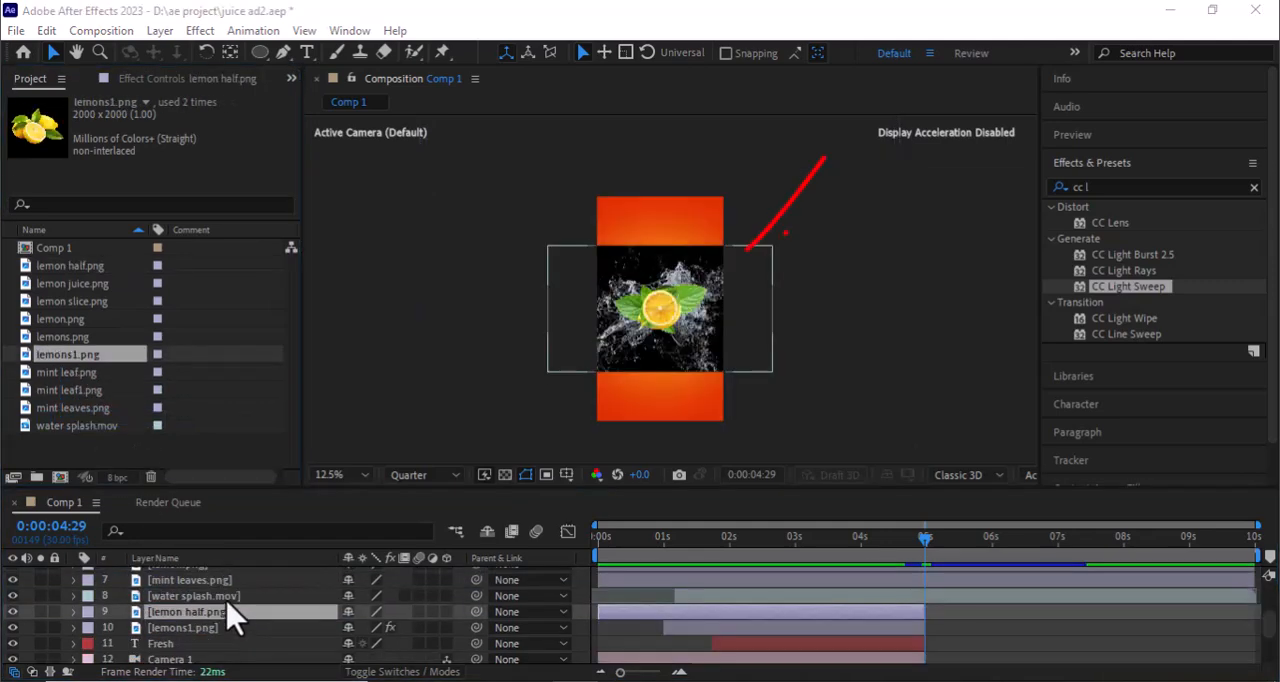
- Time-stretch water splash.mov to a duration of 0:00:05:00 and shift its layer to start at 0:00:04:29
click(228, 603)
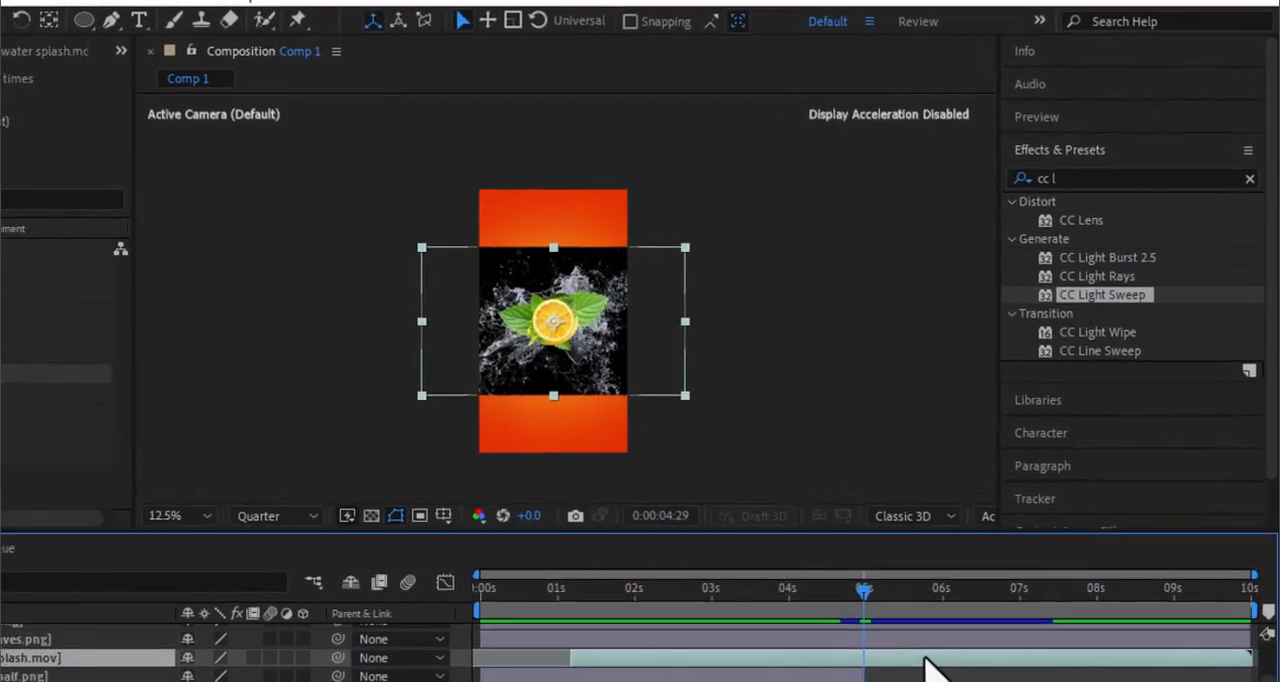
right_click(928, 670)
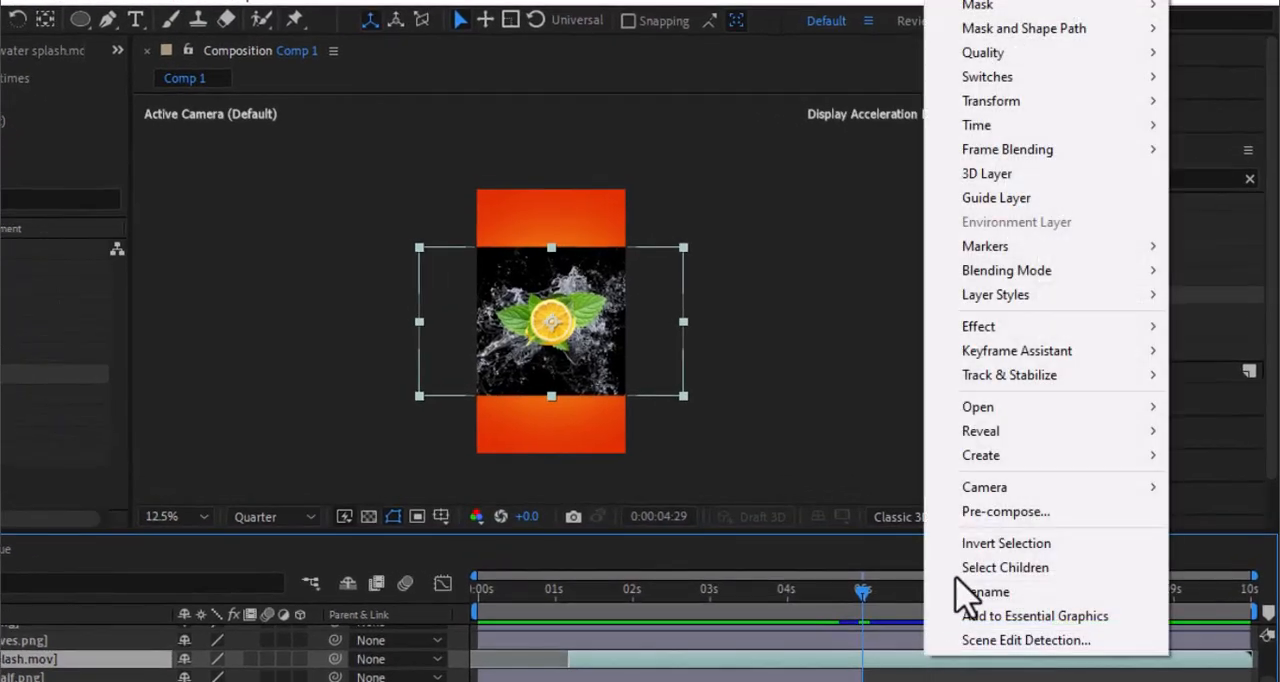
mouse_move(1125, 151)
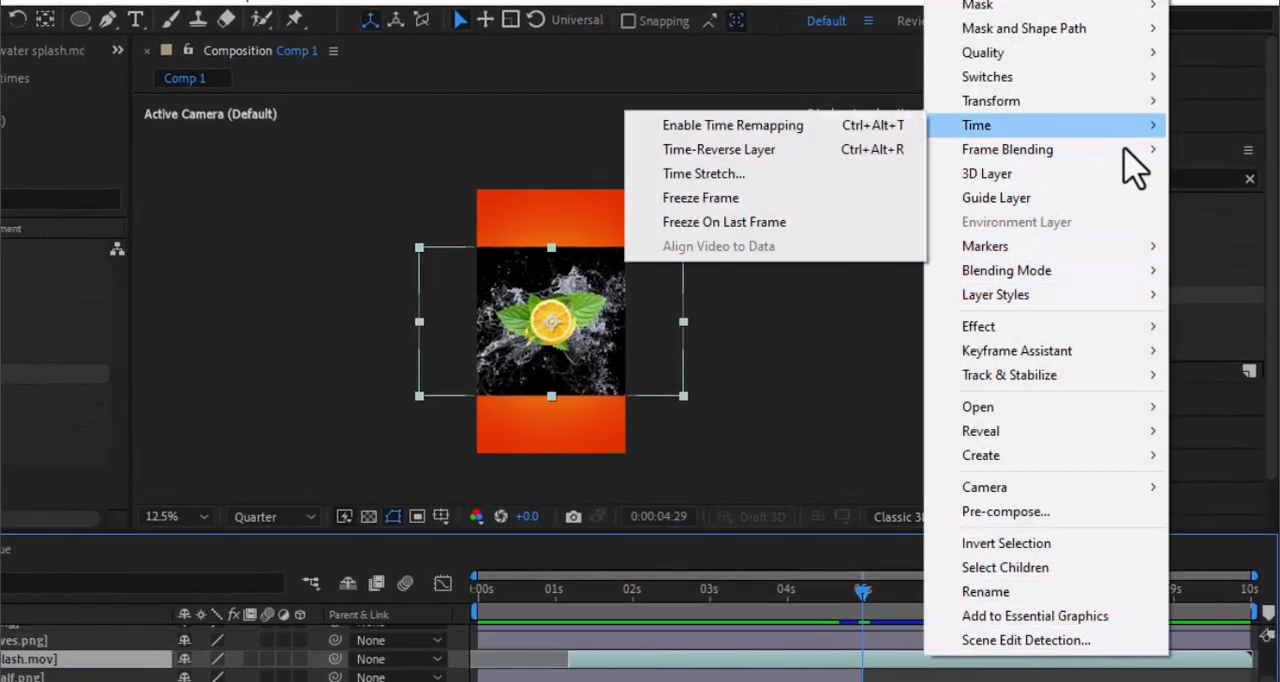
click(775, 176)
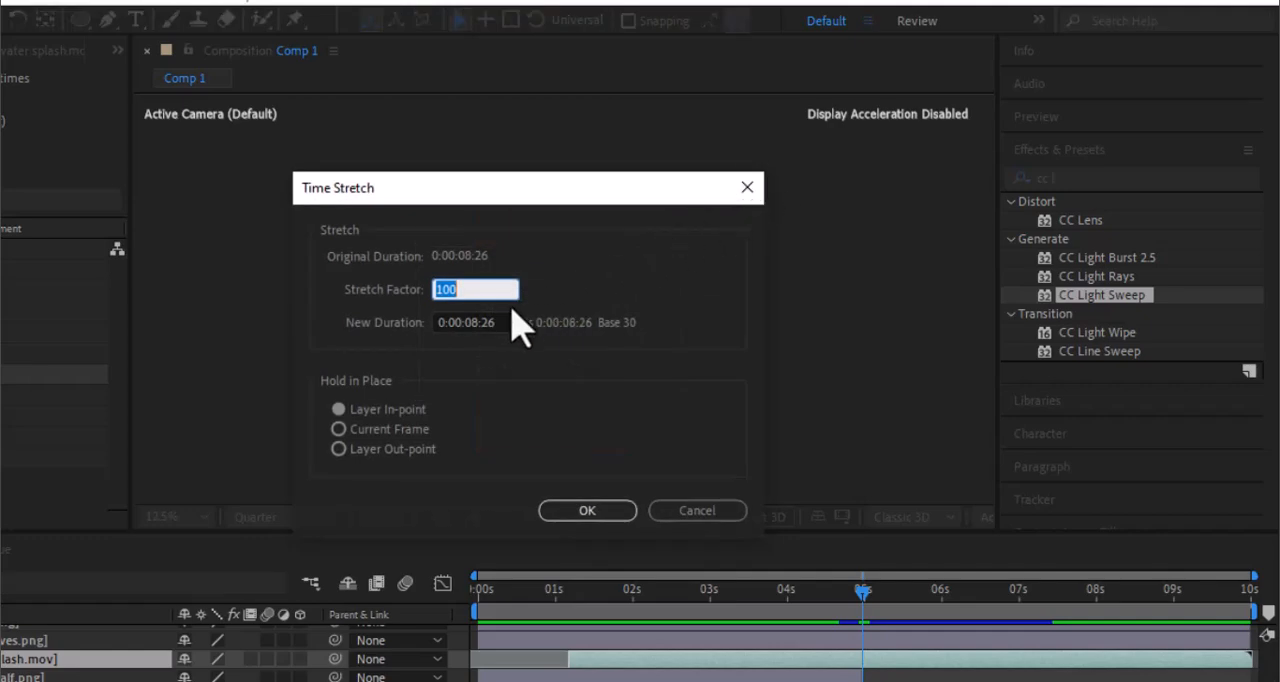
click(479, 322)
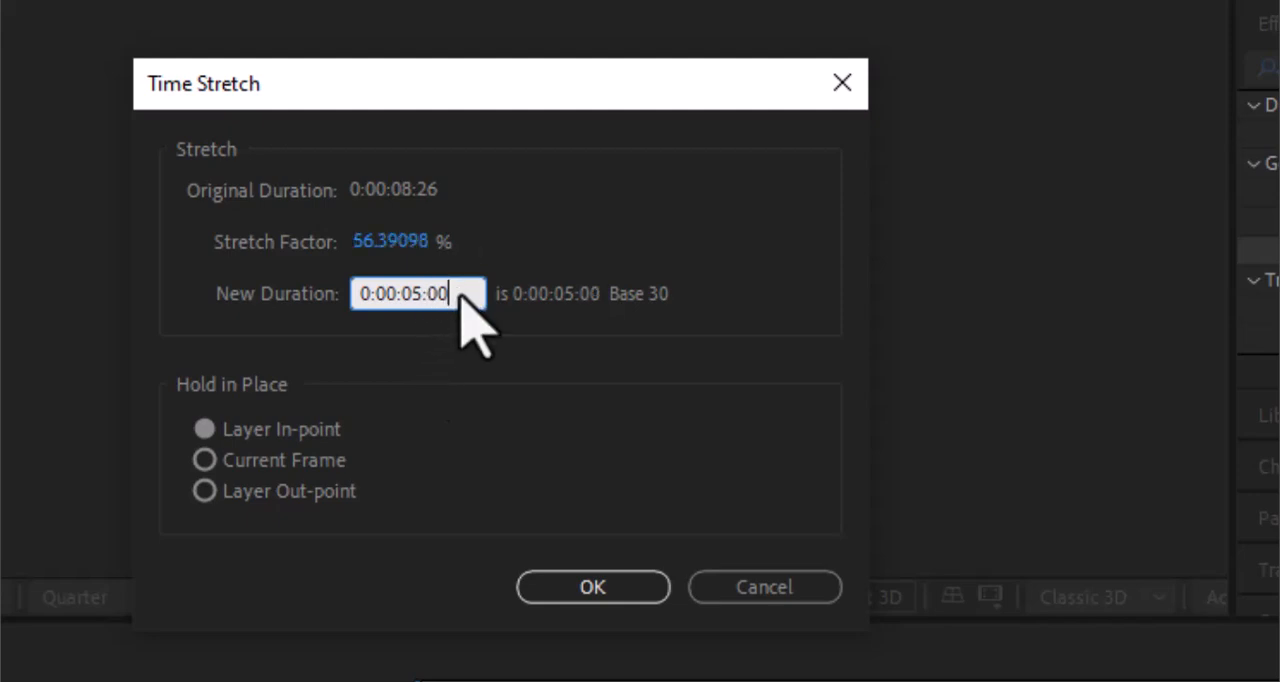
click(557, 598)
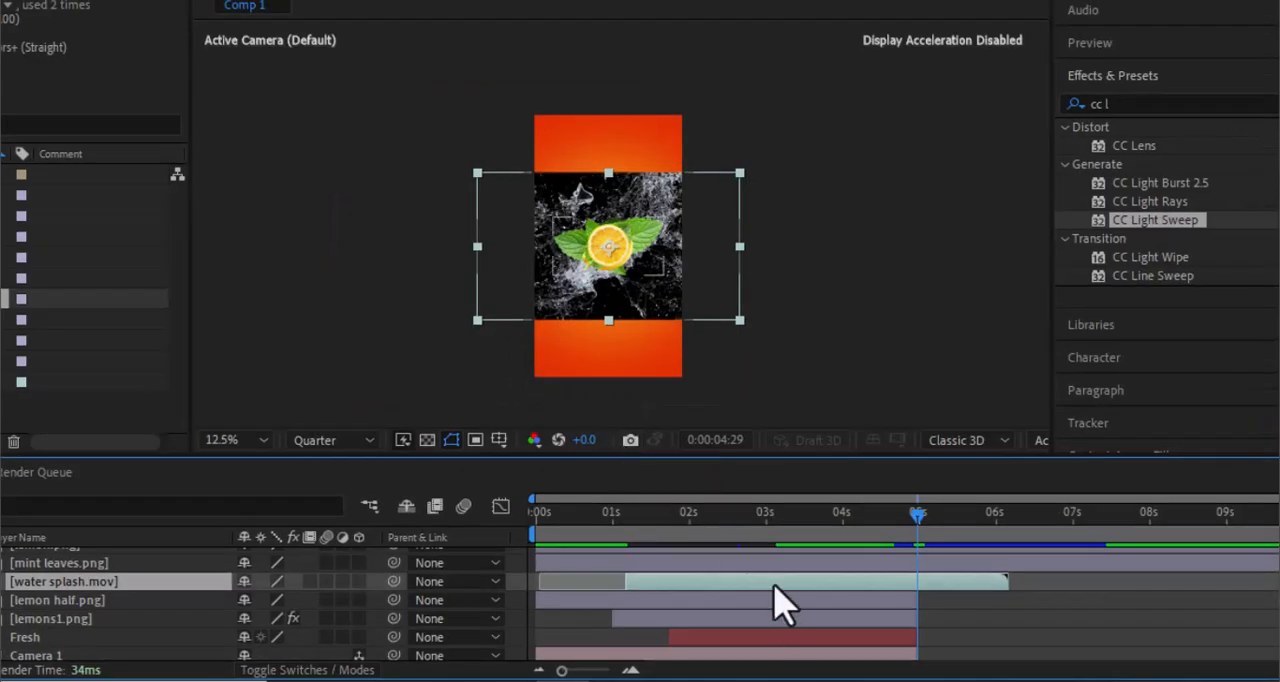
drag(783, 600, 1070, 600)
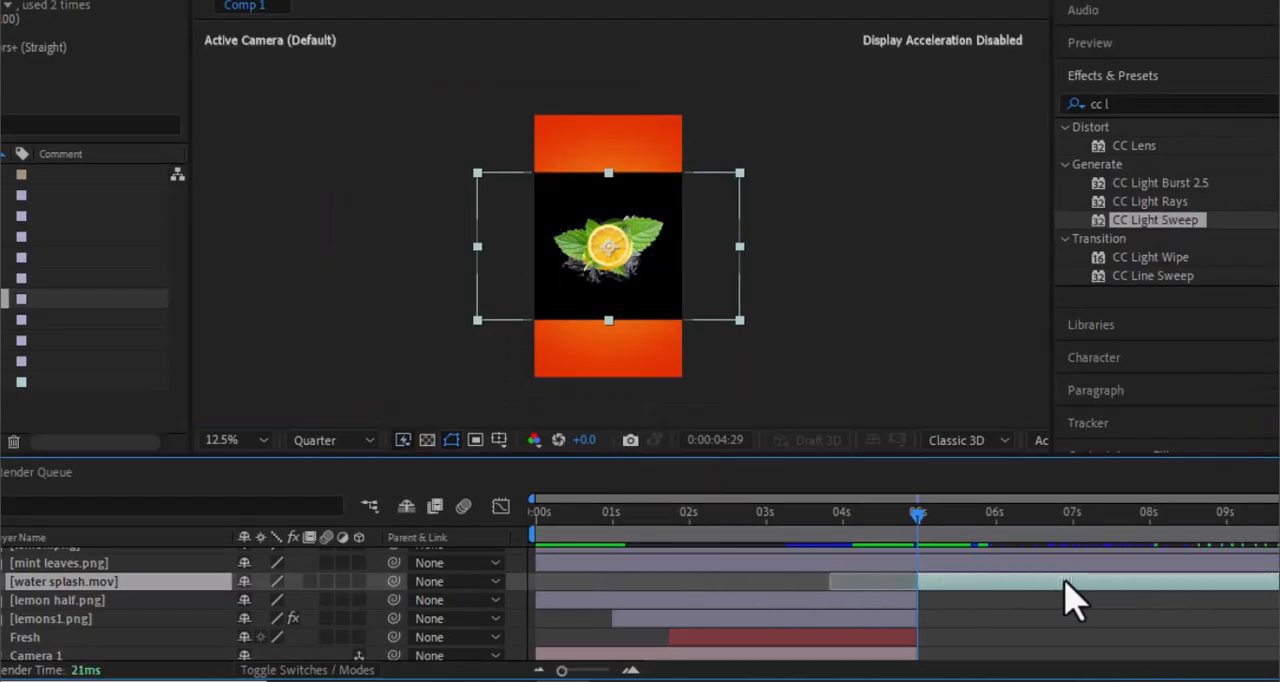
- Rotate water splash.mov to 90° and set its blending mode to Screen
key(r)
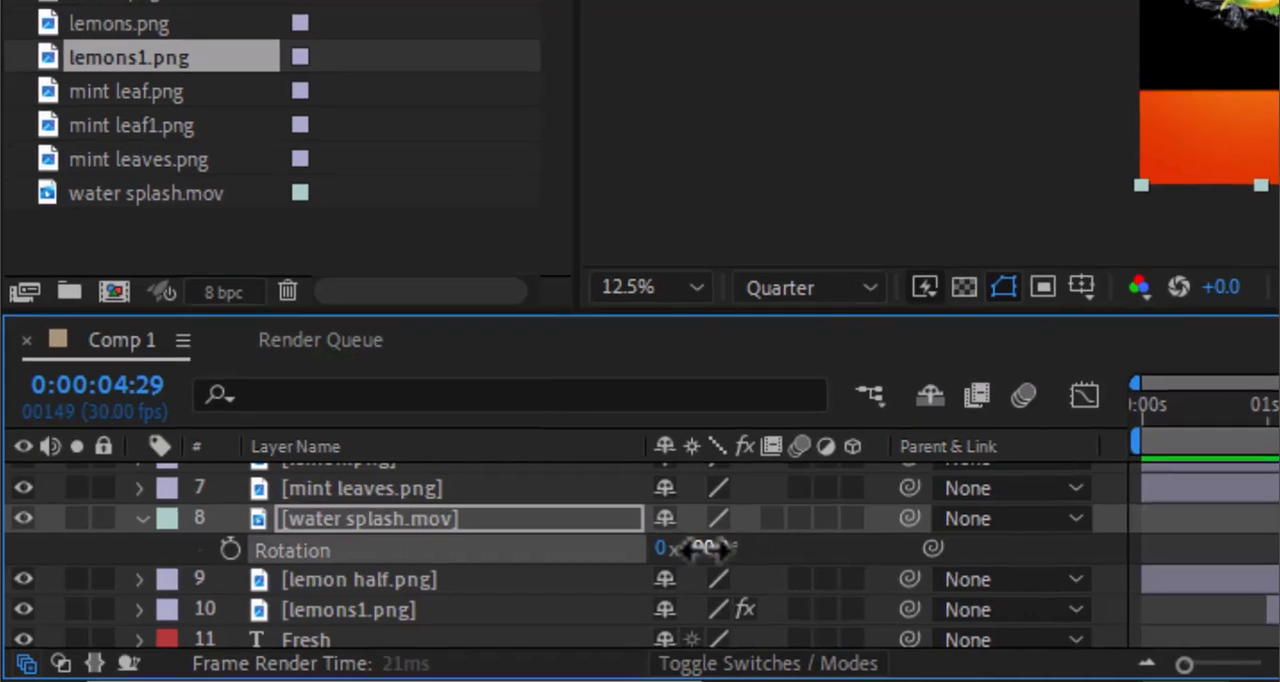
drag(500, 589, 590, 575)
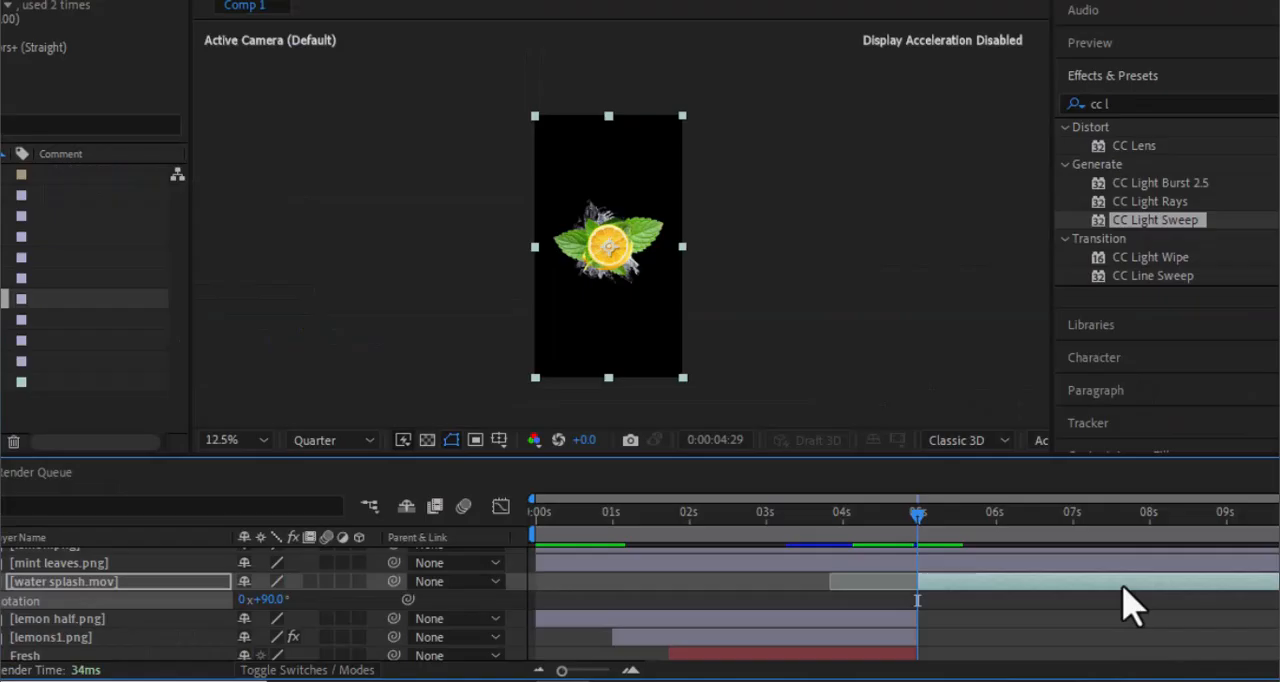
right_click(1123, 603)
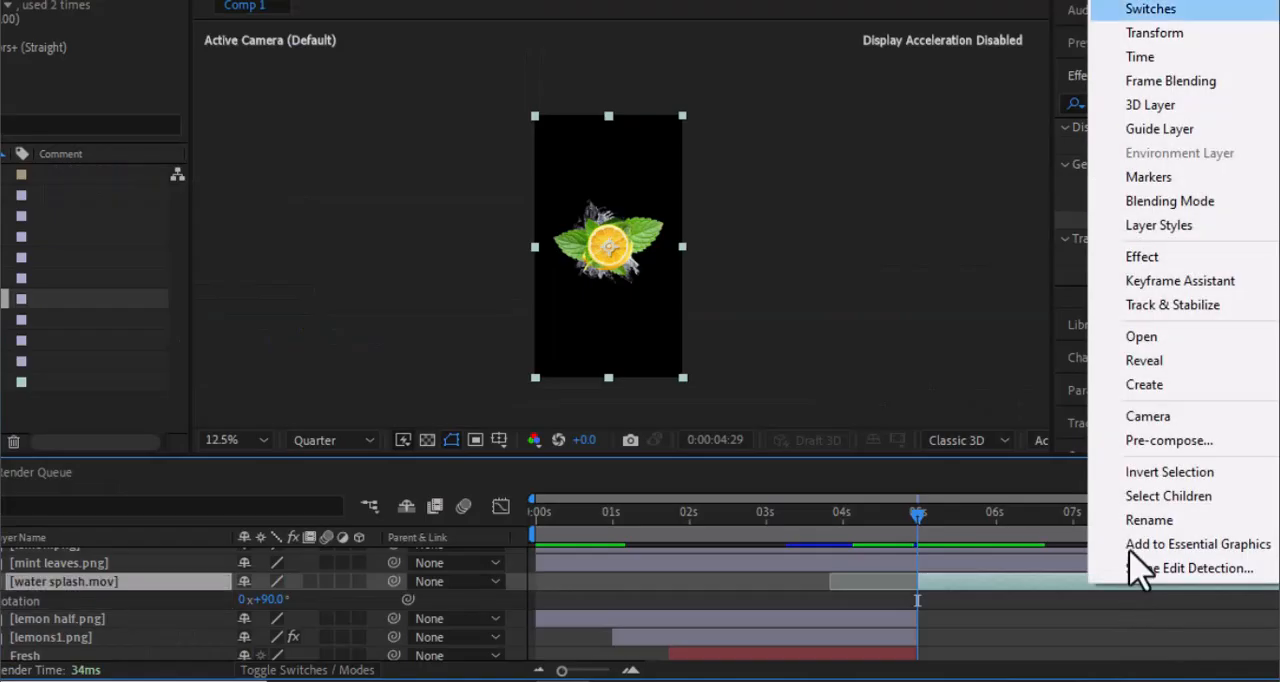
mouse_move(1203, 212)
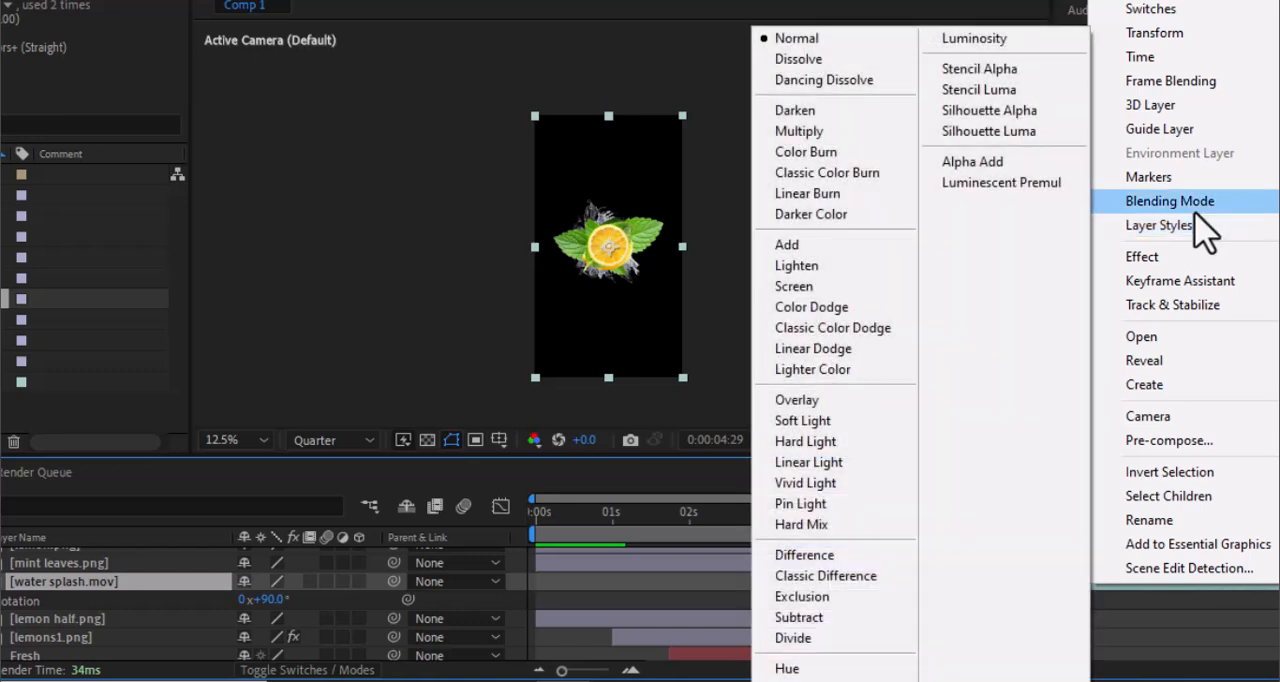
click(837, 287)
- Shift the newly added lemon and mint image layers so that they all start at 0:00:04:29
drag(696, 614, 1058, 604)
drag(1094, 517, 912, 543)
drag(775, 597, 1157, 594)
drag(743, 578, 1124, 582)
drag(792, 561, 1168, 541)
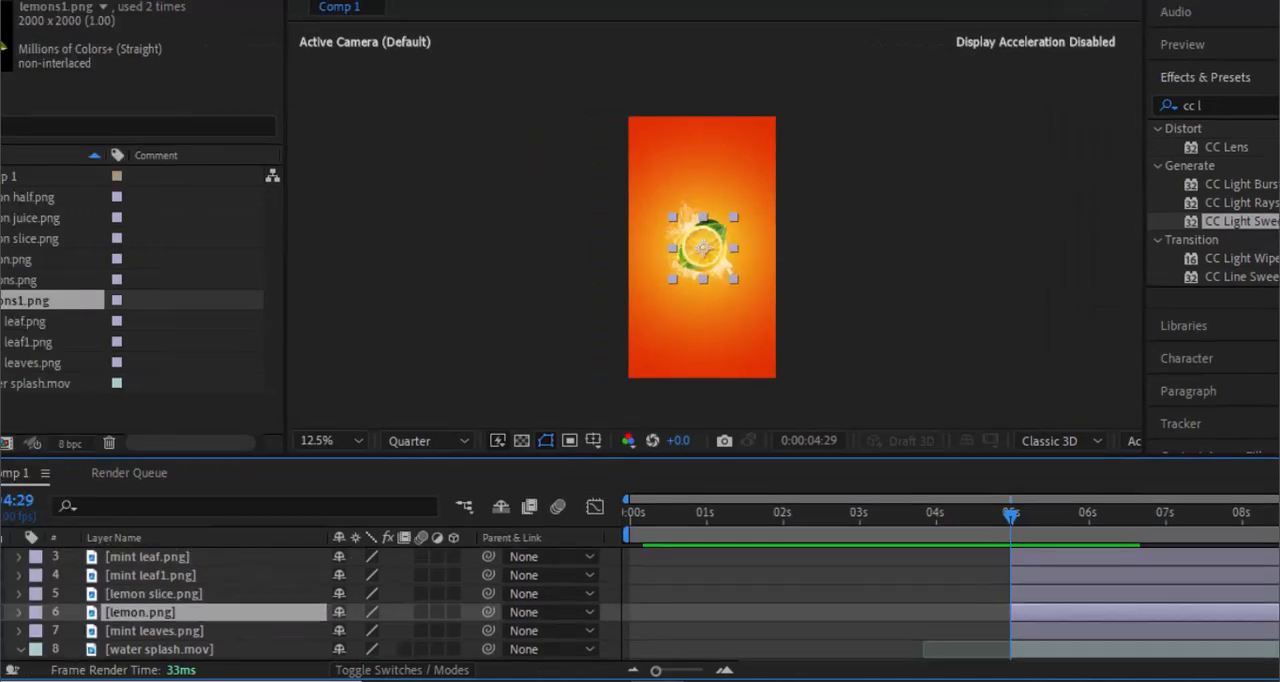
- Add Scale keyframes at 0:00:05:29 to the top six image layers, from lemon half.png through lemon.png
scroll(640, 604, up, 1)
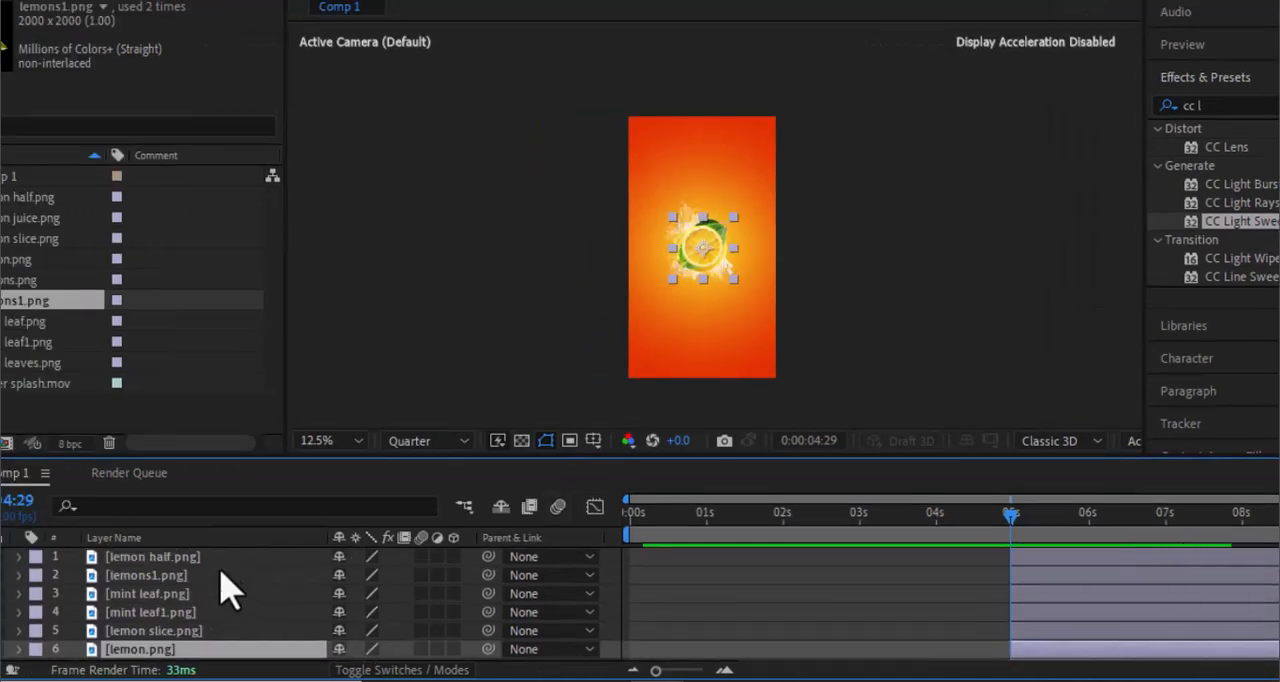
shift+click(191, 559)
key(s)
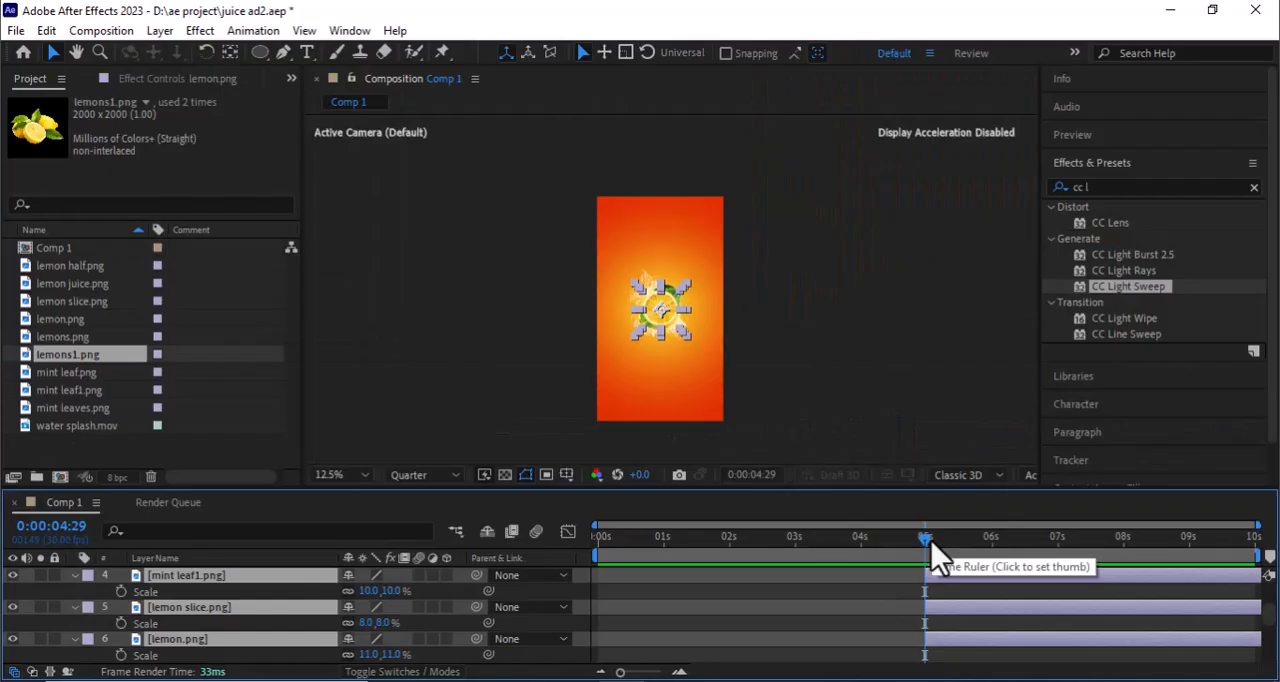
click(990, 550)
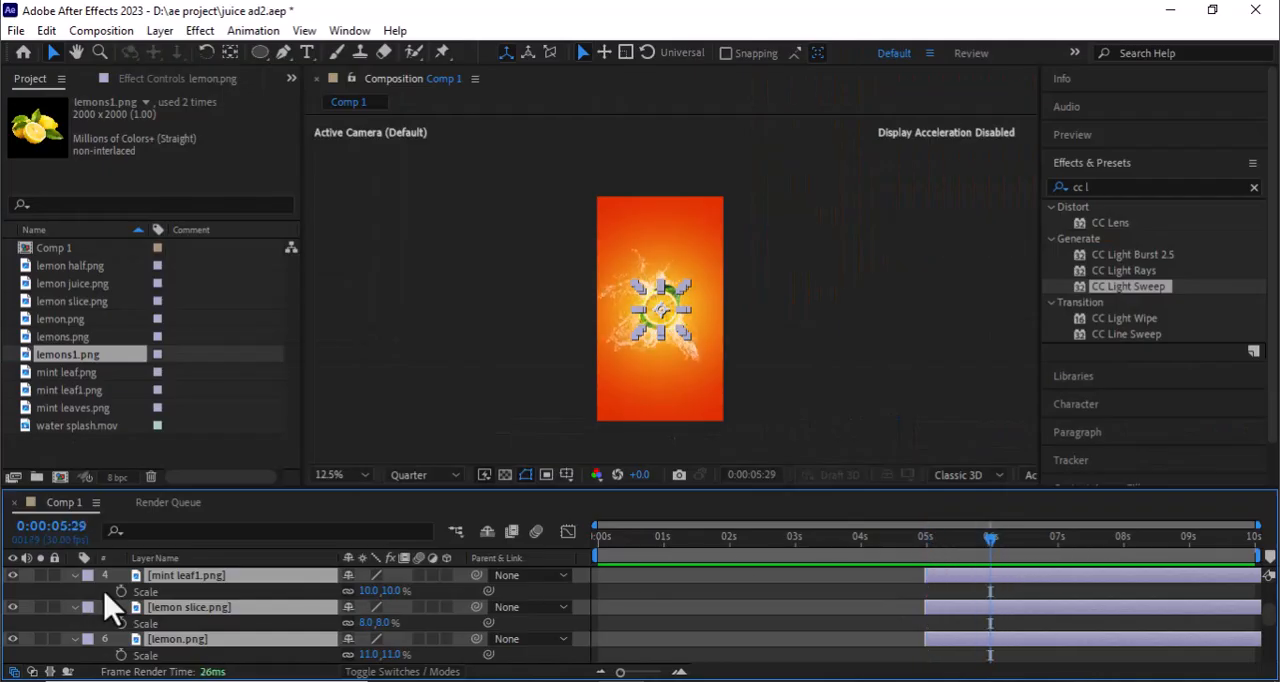
click(120, 591)
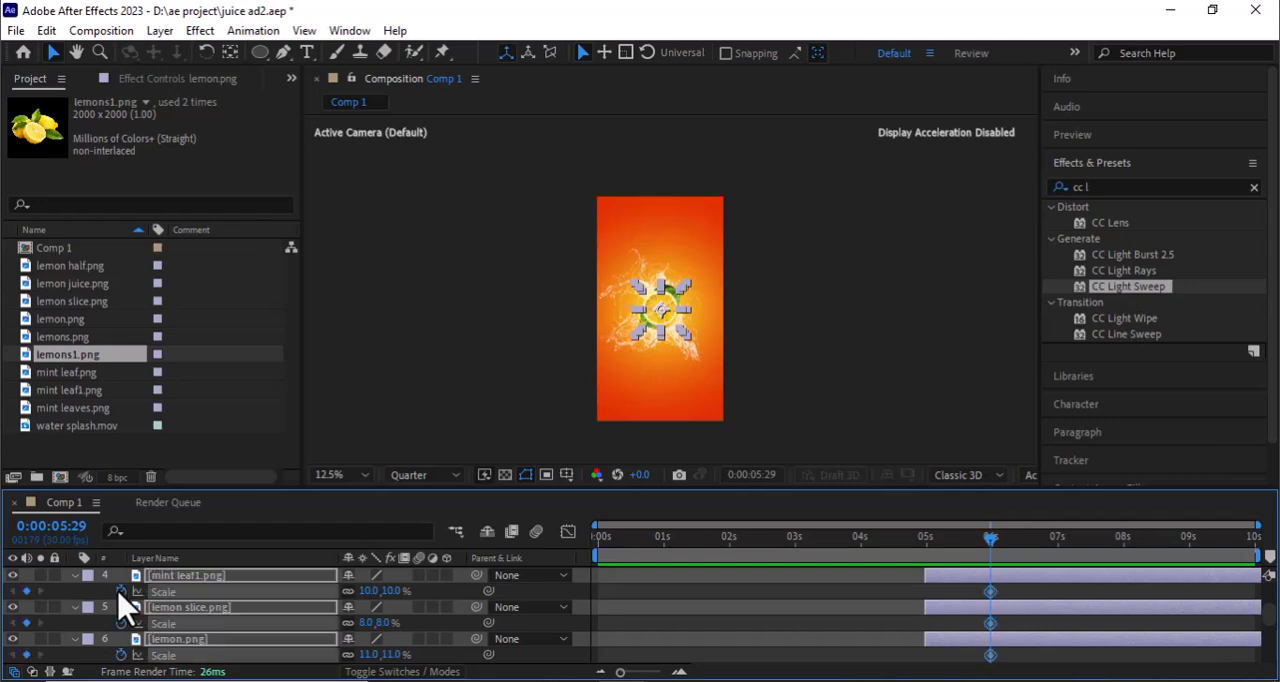
- Set the Scale of the six selected image layers to 0% at 0:00:04:29
drag(995, 549, 929, 560)
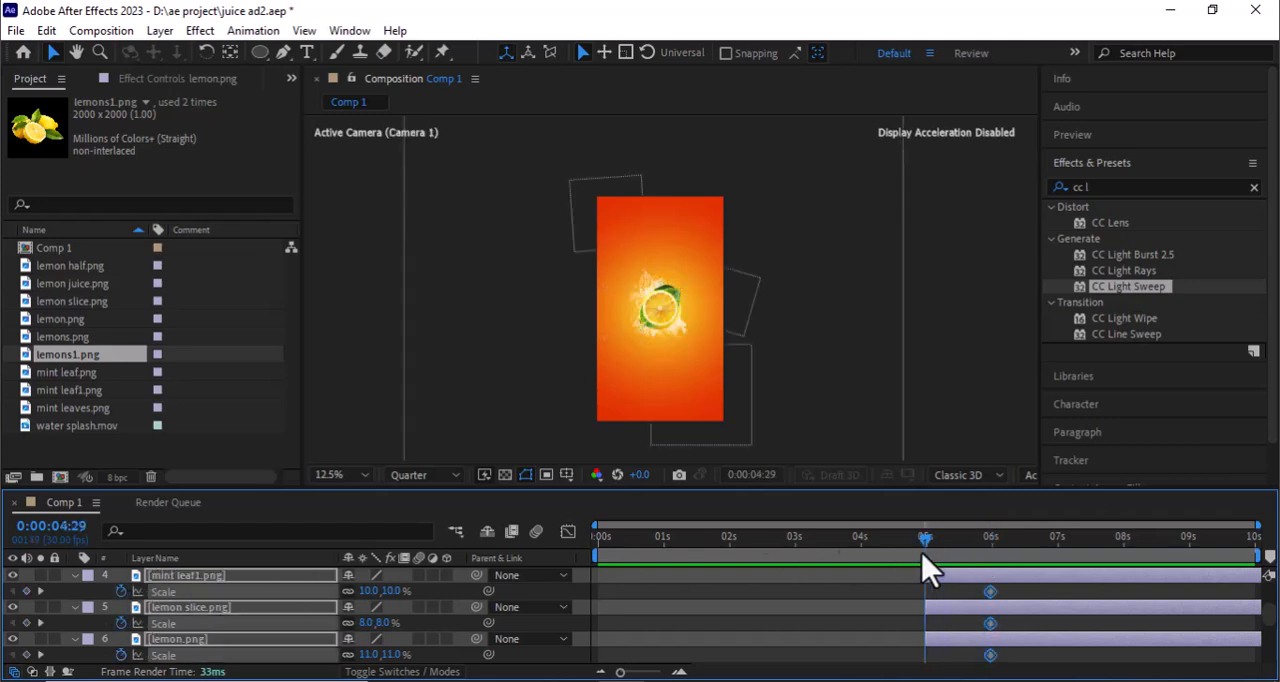
click(370, 591)
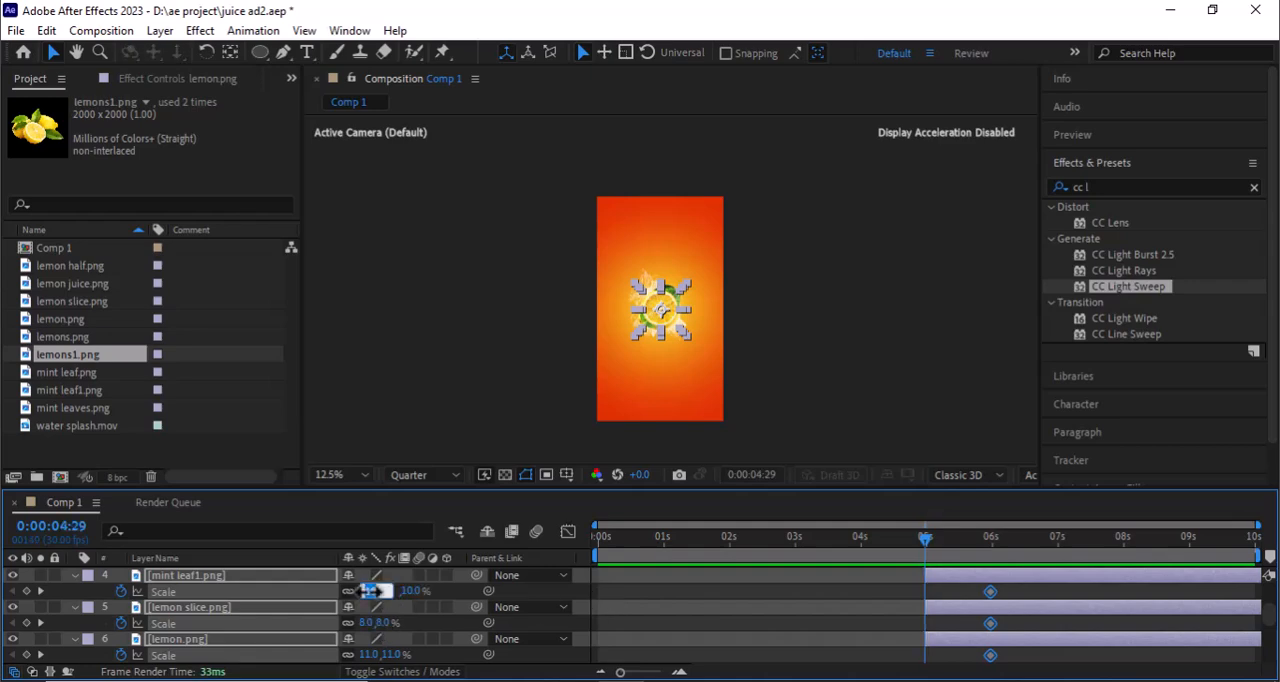
text(0)
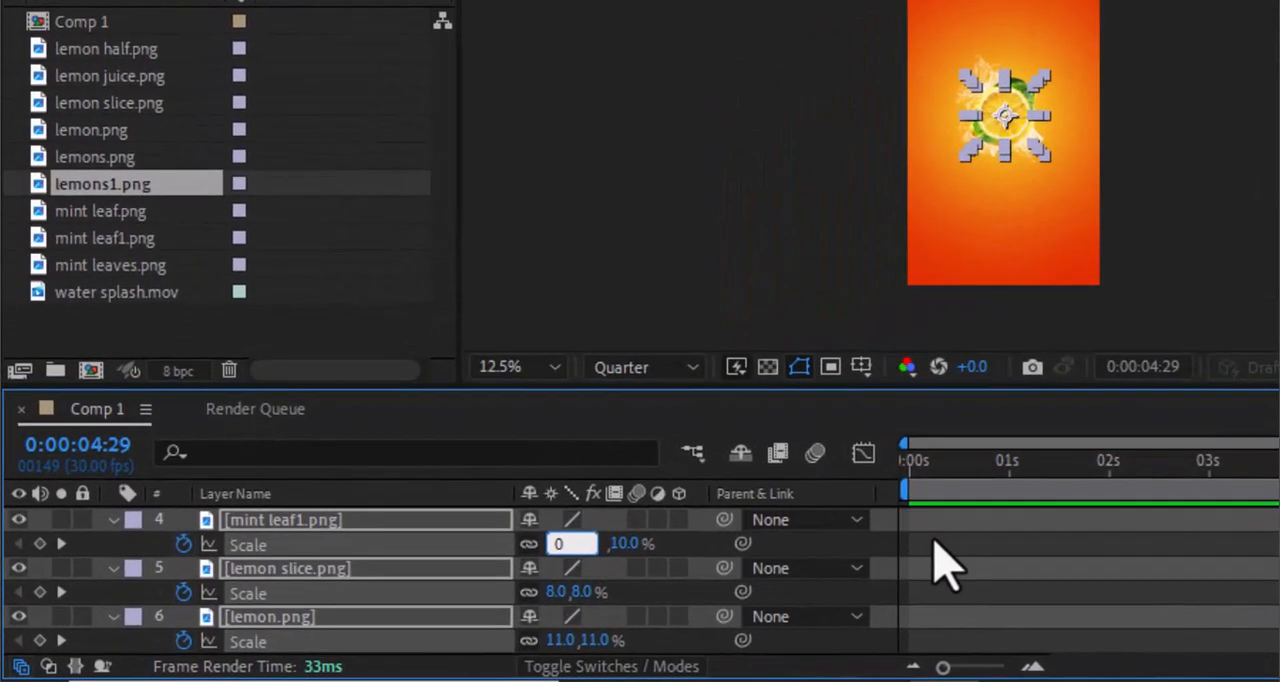
key(Return)
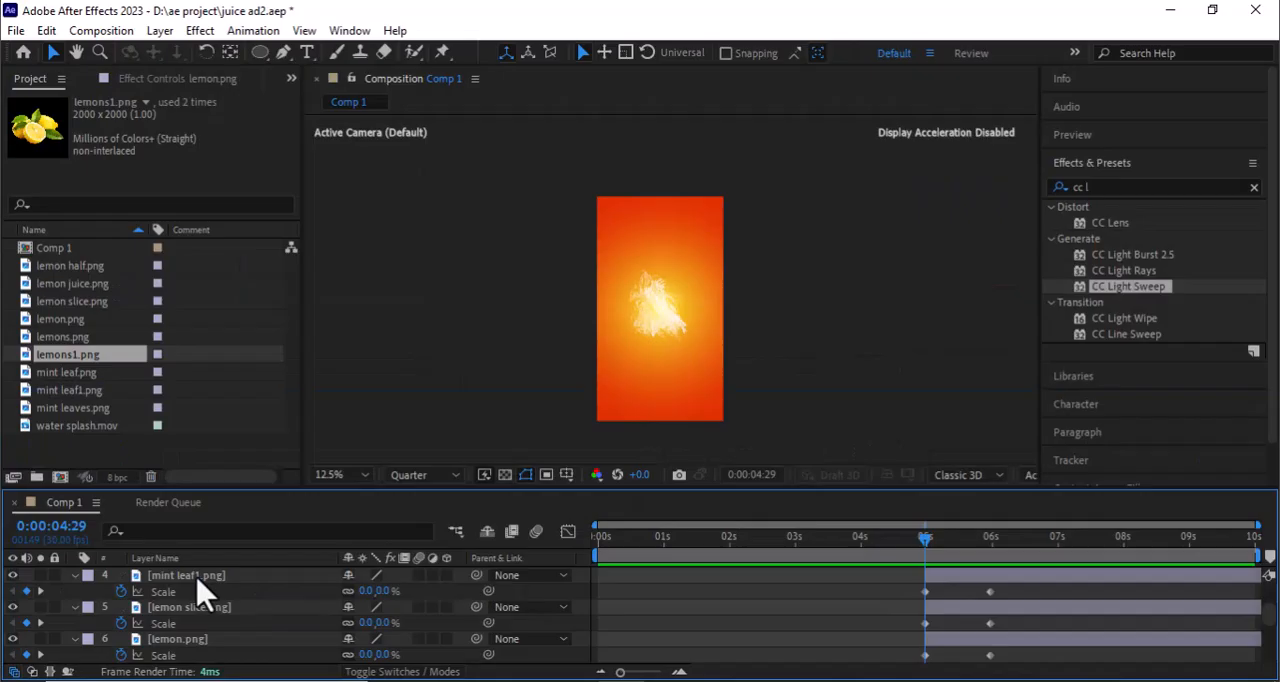
- Keyframe lemon half.png's position at 0:00:04:29, and move it to about 948, 104 in the frame's upper right corner at 0:00:05:29
scroll(197, 590, up, 3)
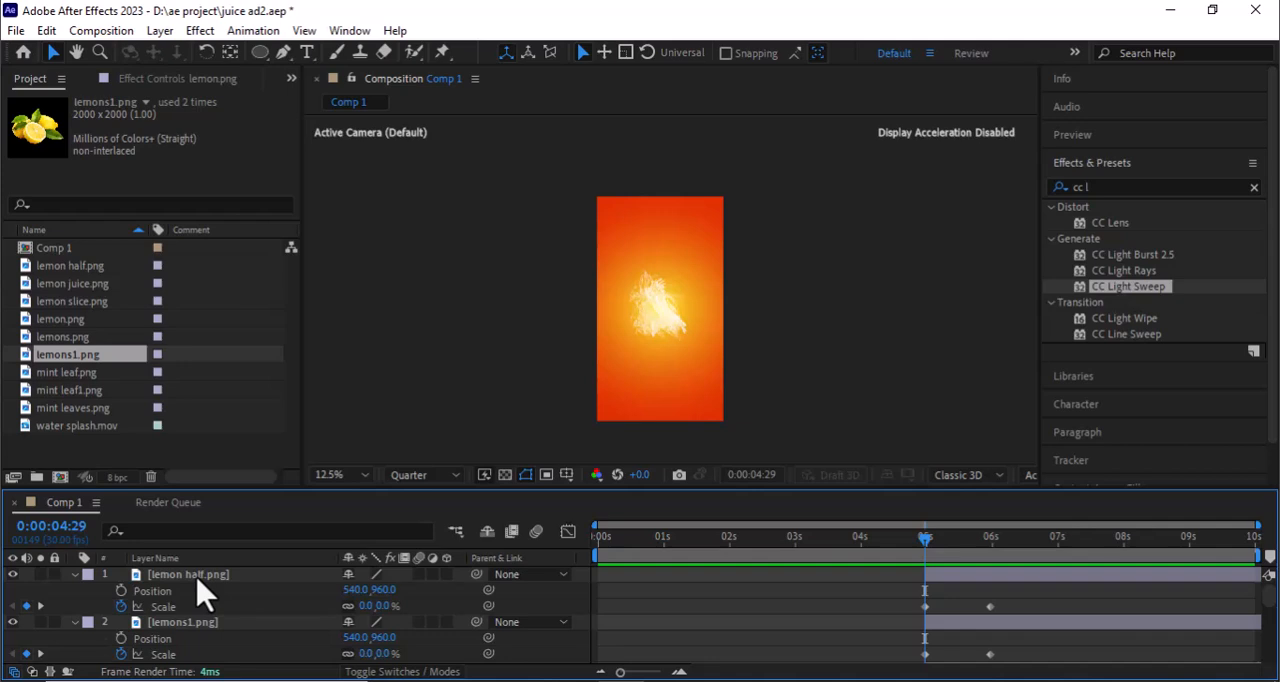
click(121, 591)
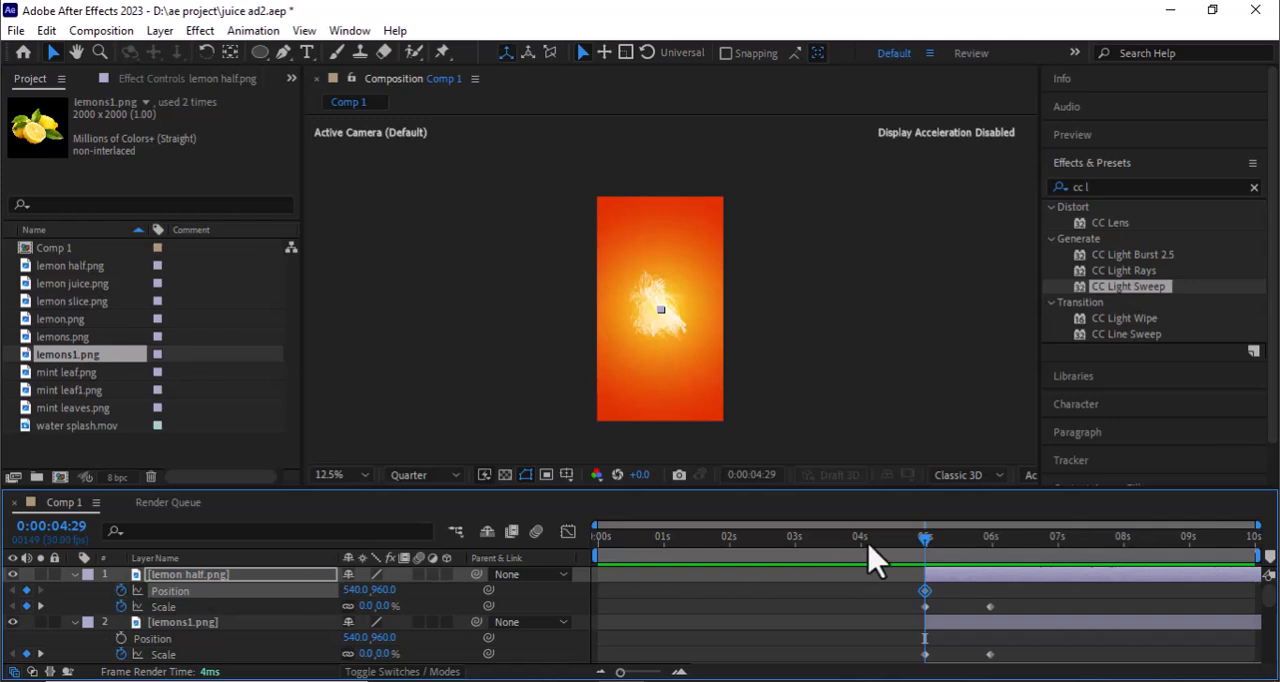
drag(927, 540, 990, 540)
drag(660, 312, 660, 307)
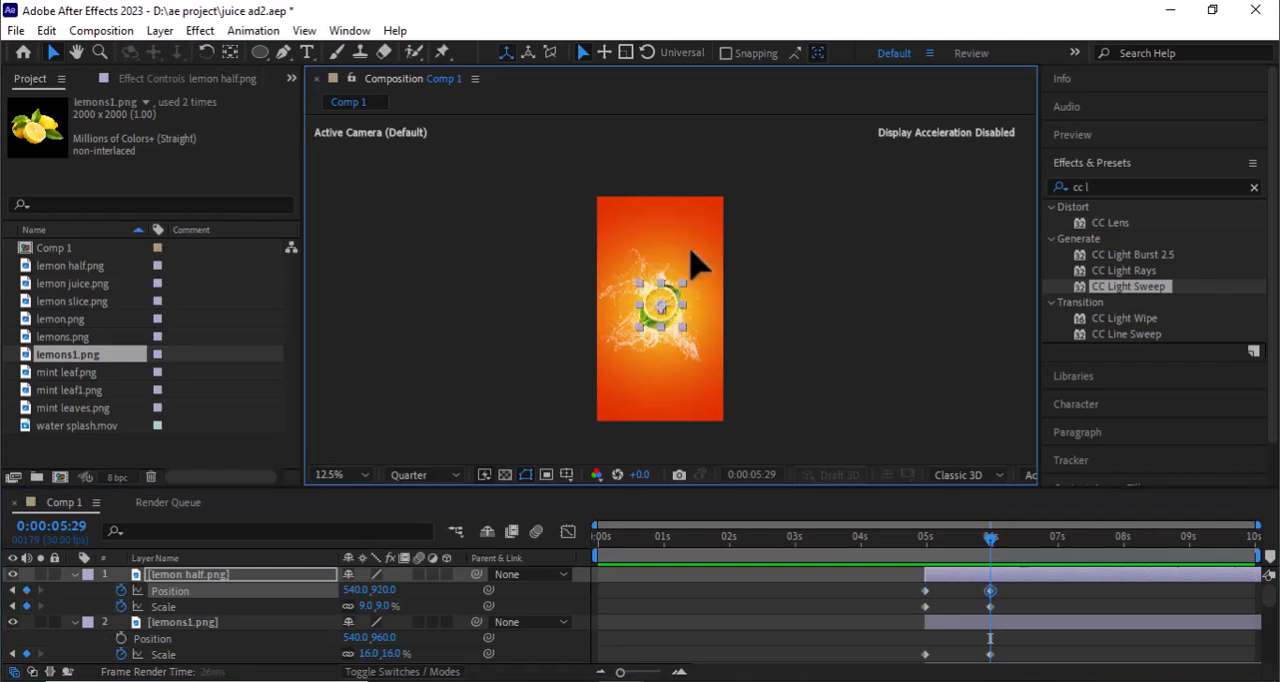
mouse_move(718, 232)
mouse_down()
mouse_move(714, 207)
mouse_move(712, 220)
mouse_up()
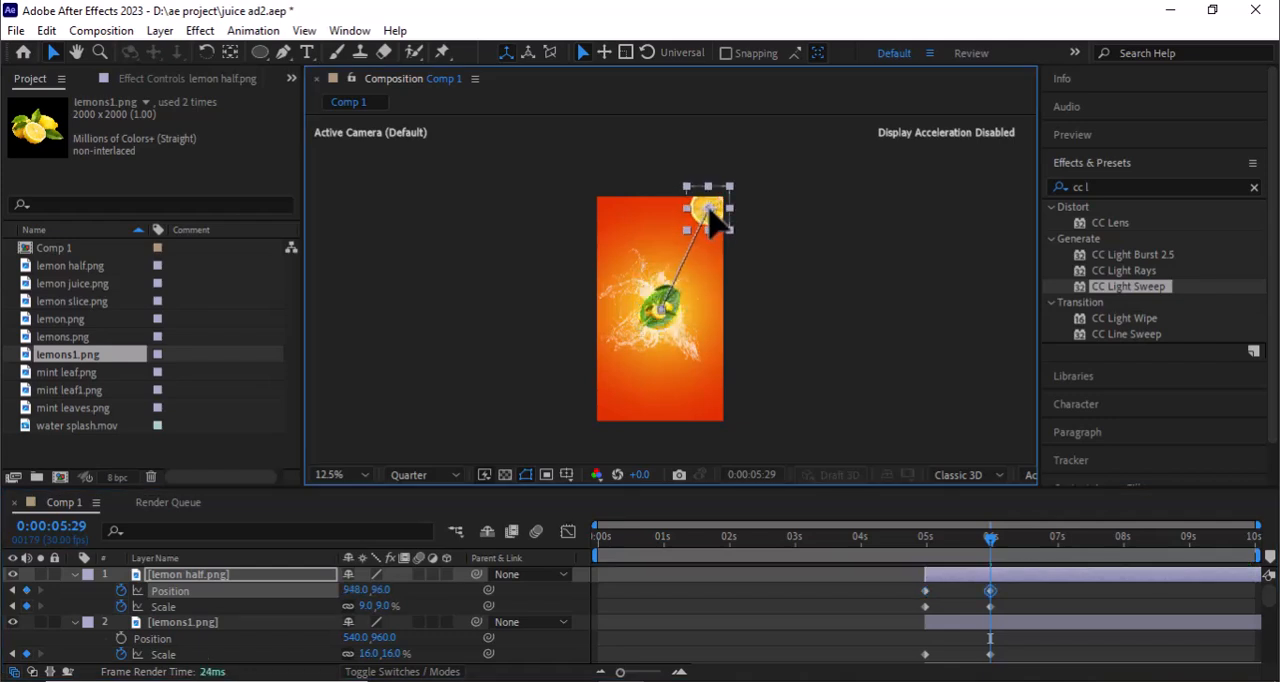
- Keyframe lemons1.png's position at 0:00:04:29, then at 0:00:05:29 move it to about 220, 1816 and scale it to 22%
click(181, 624)
mouse_move(992, 548)
mouse_down()
mouse_move(927, 575)
mouse_move(992, 560)
mouse_up()
key(alt+shift+p)
drag(660, 313, 622, 414)
drag(368, 655, 374, 655)
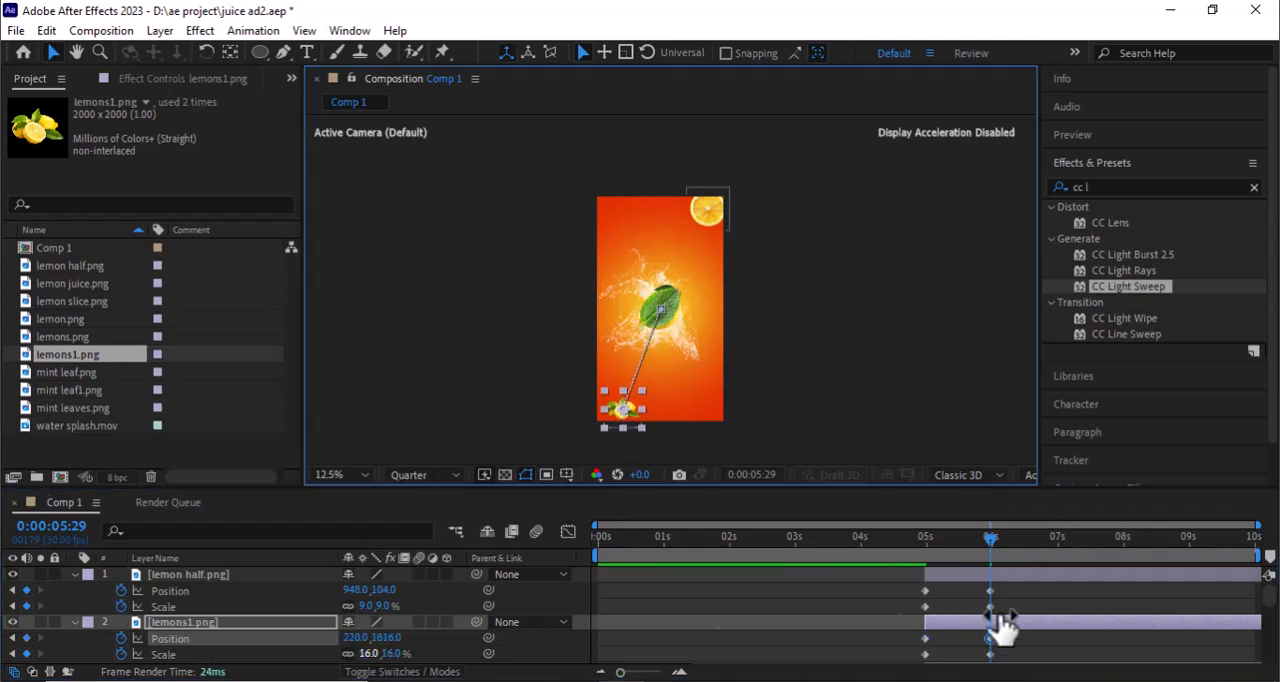
- Keyframe mint leaf.png's position at the layer's start, and move it to about 100, 264 on the frame's left edge at 0:00:05:29
drag(1269, 596, 1269, 610)
drag(988, 543, 991, 571)
click(925, 621)
click(121, 605)
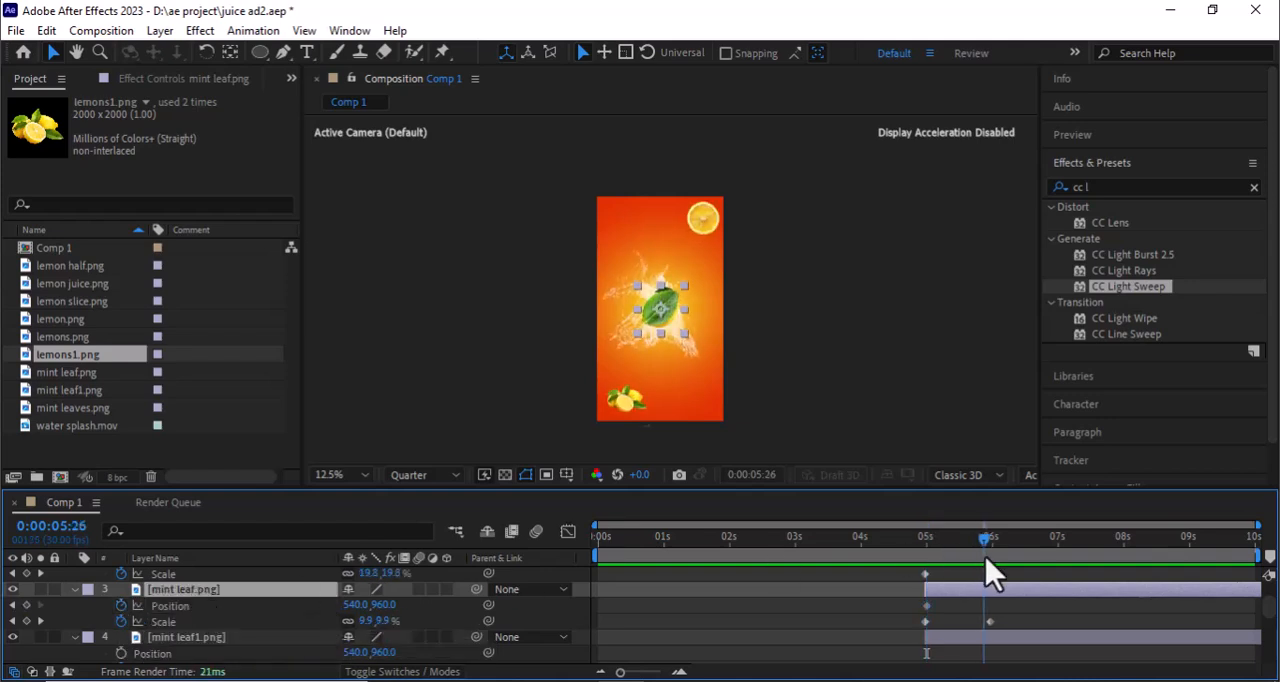
drag(660, 314, 609, 231)
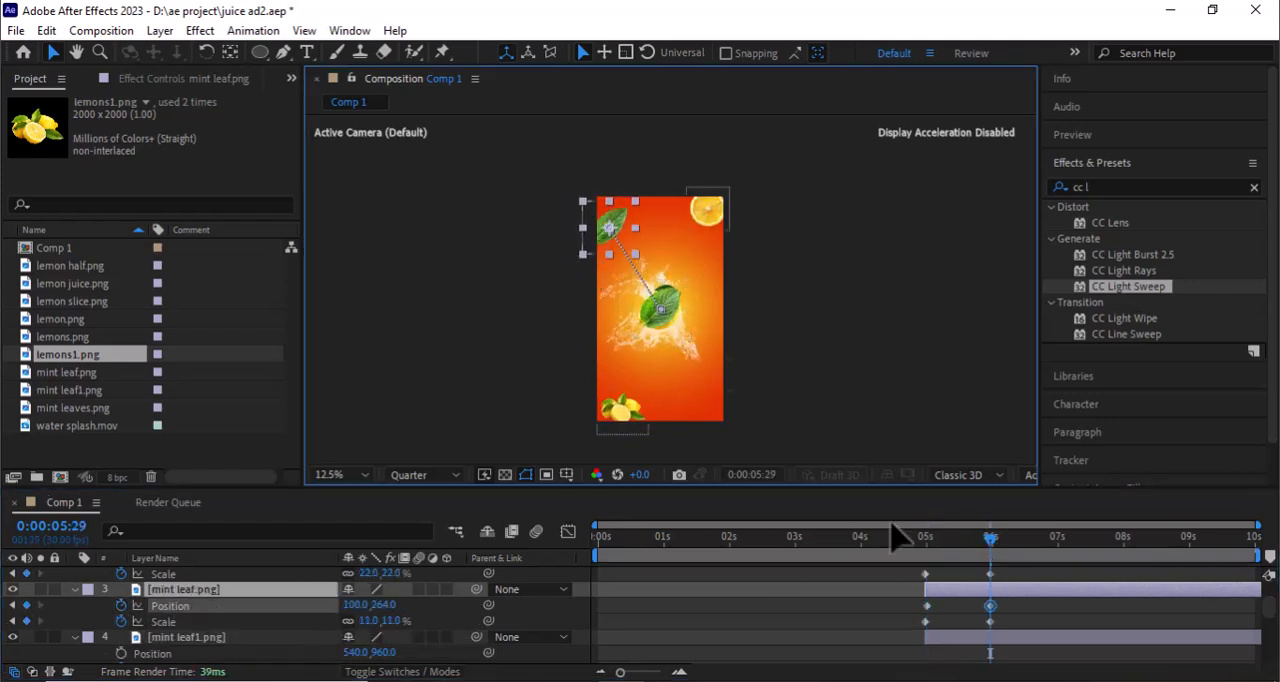
- Keyframe mint leaf1.png's position at the layer's start, and move it to the frame's lower right edge at 0:00:05:29
scroll(950, 592, down, 1)
click(950, 590)
drag(990, 543, 926, 560)
click(121, 606)
drag(929, 551, 990, 566)
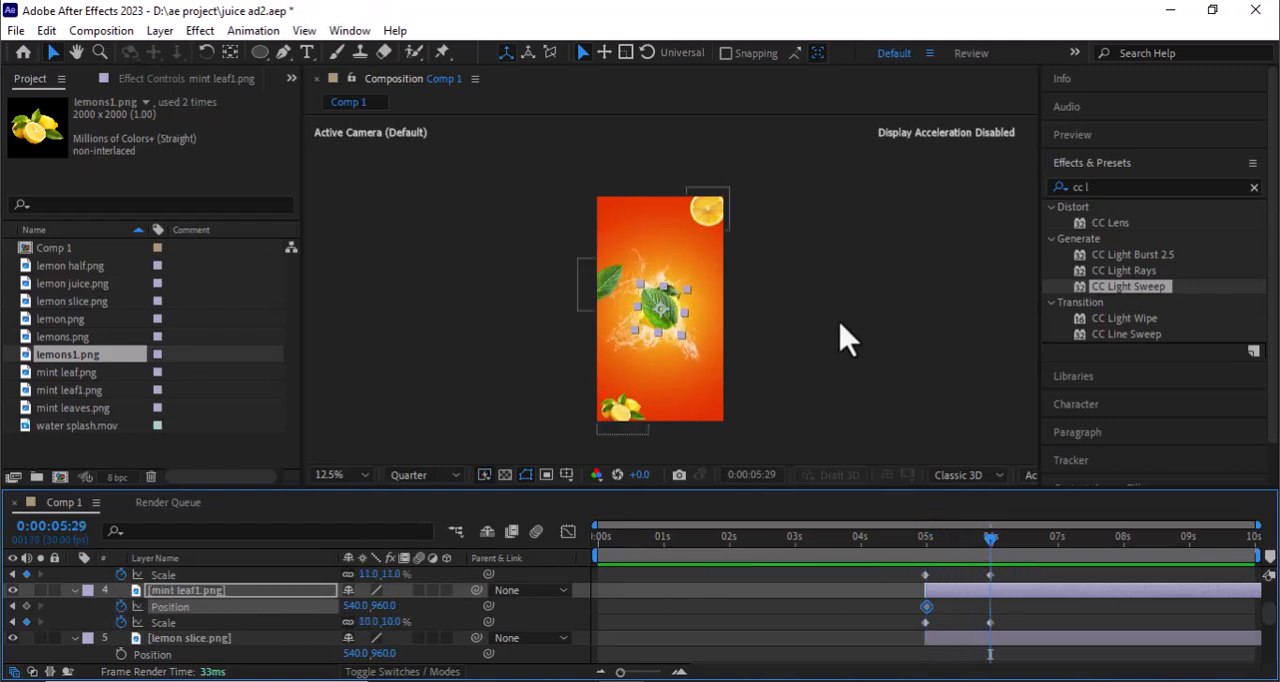
drag(661, 312, 722, 385)
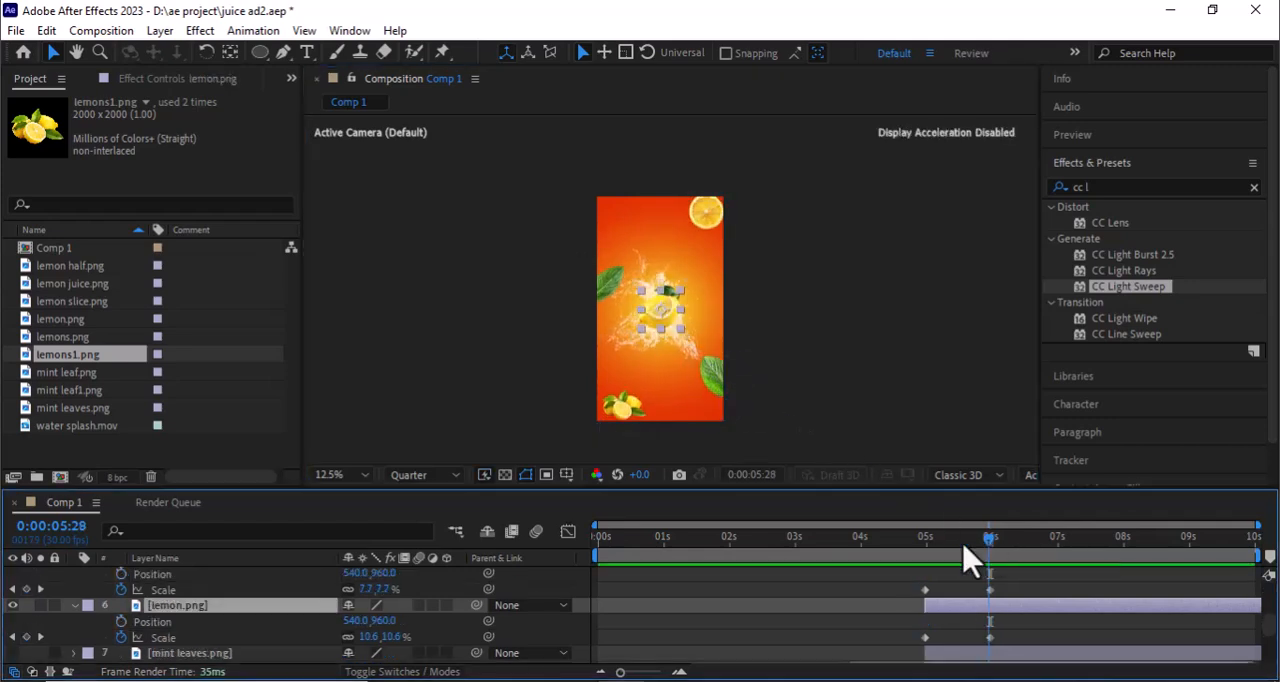
- Keyframe lemon.png's position with 588, 960 at 0:00:04:29, then at 0:00:05:29 move it to about 404, 104 and scale it to 7%
drag(988, 561, 924, 564)
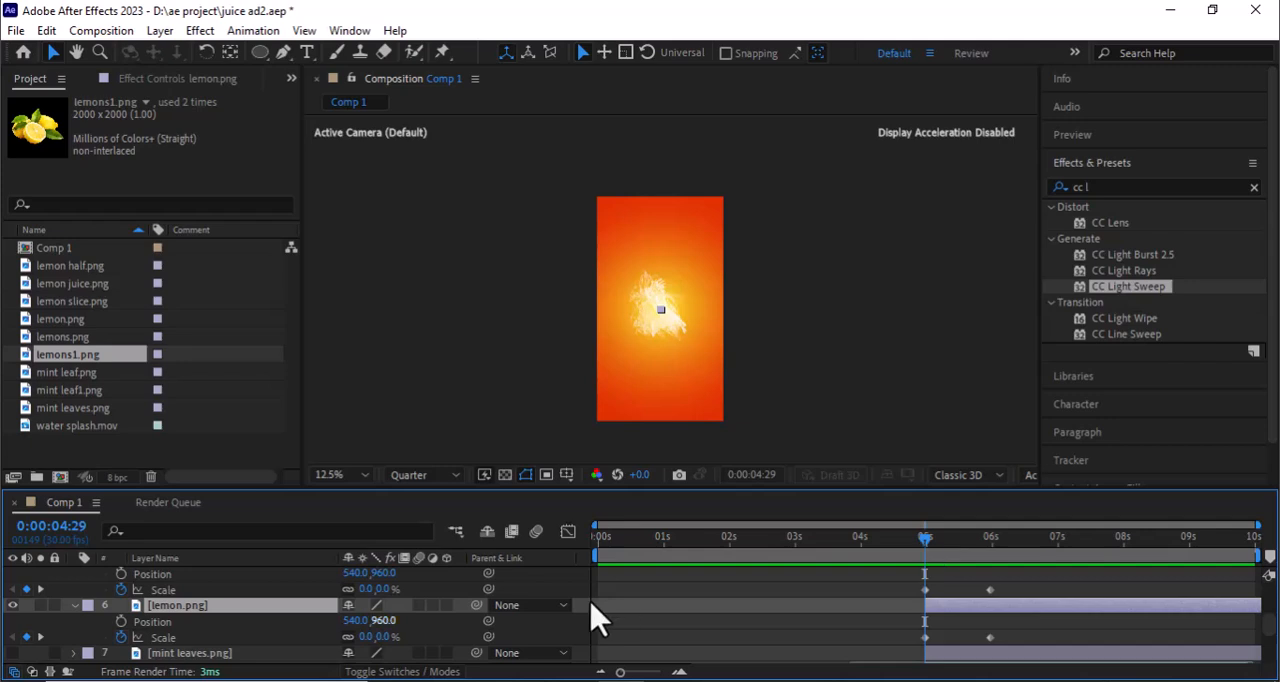
click(121, 621)
click(121, 621)
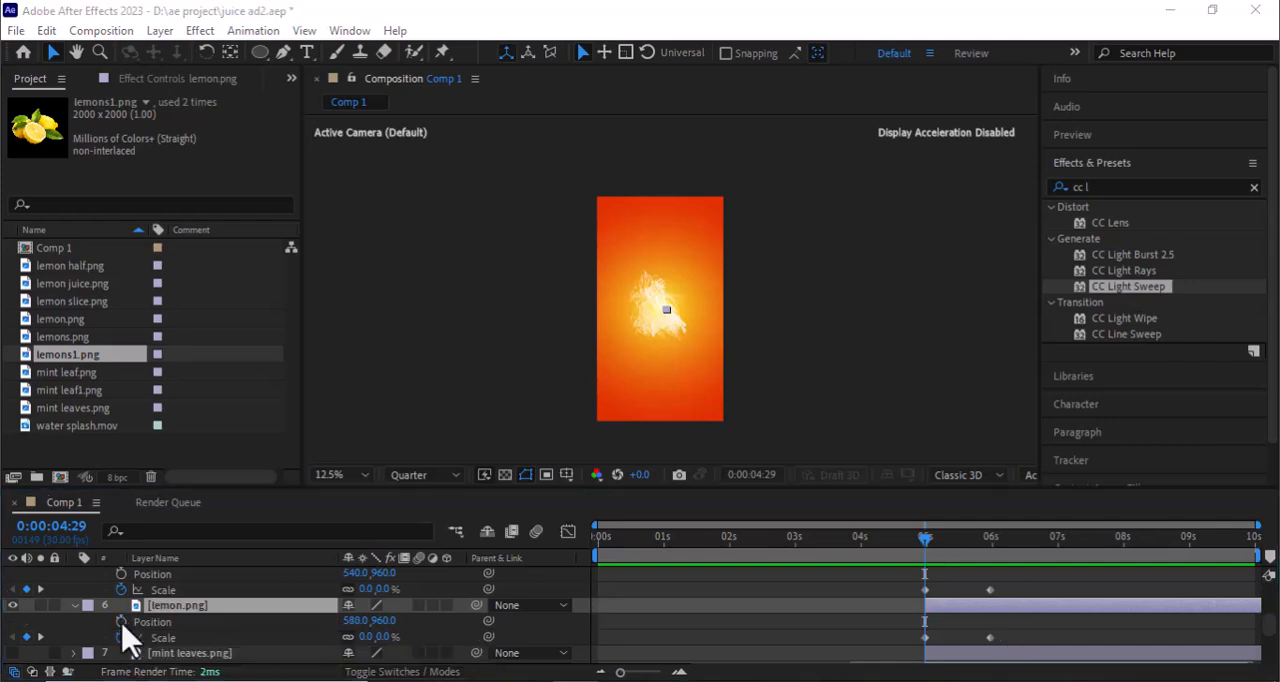
click(121, 621)
key(shift+Page_Down)
key(shift+Page_Down)
key(shift+Page_Down)
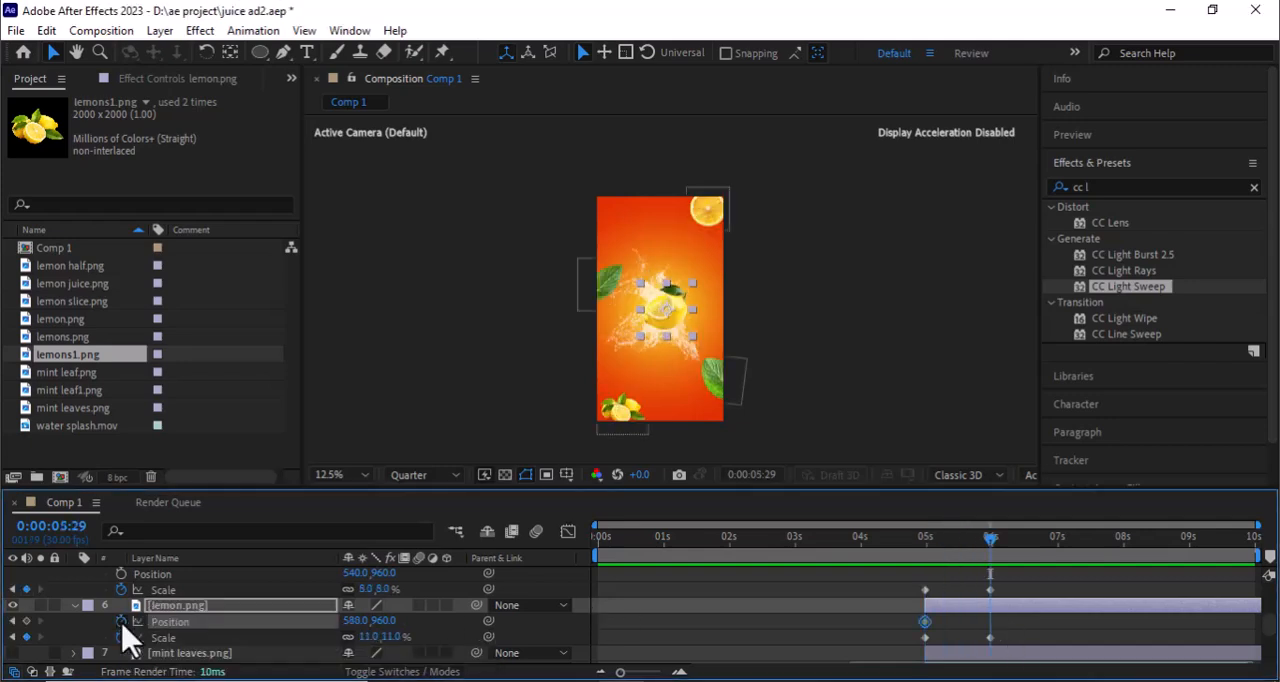
drag(665, 308, 617, 198)
- Keyframe lemon slice.png's position at 0:00:04:29, and move it to the middle of the frame's right edge at 0:00:05:29
scroll(223, 580, up, 1)
click(223, 580)
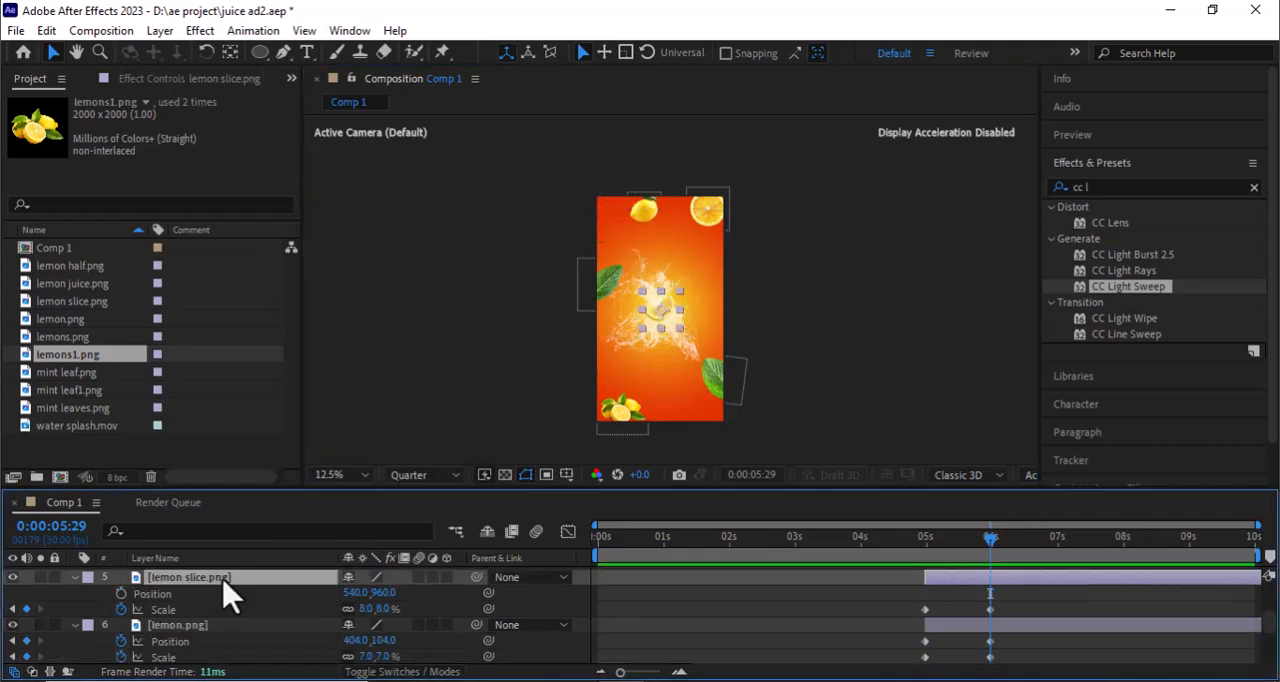
key(shift+Page_Up)
key(shift+Page_Up)
key(shift+Page_Up)
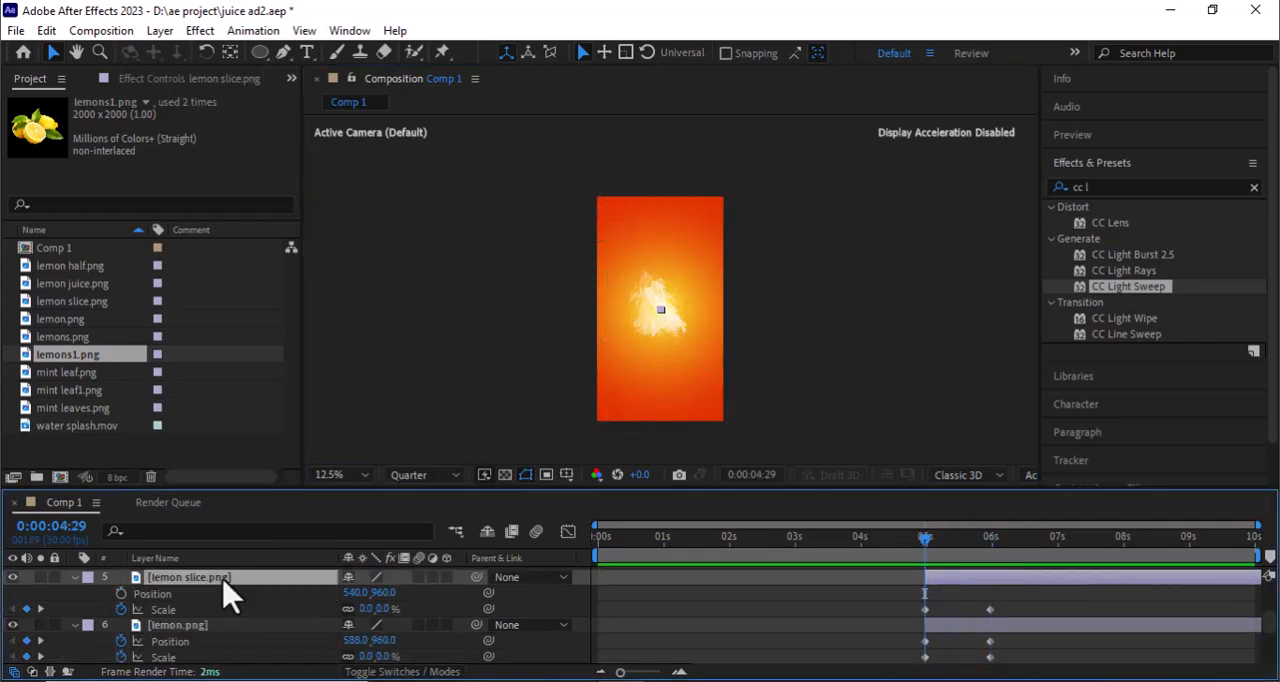
click(121, 593)
key(shift+Page_Down)
key(shift+Page_Down)
key(shift+Page_Down)
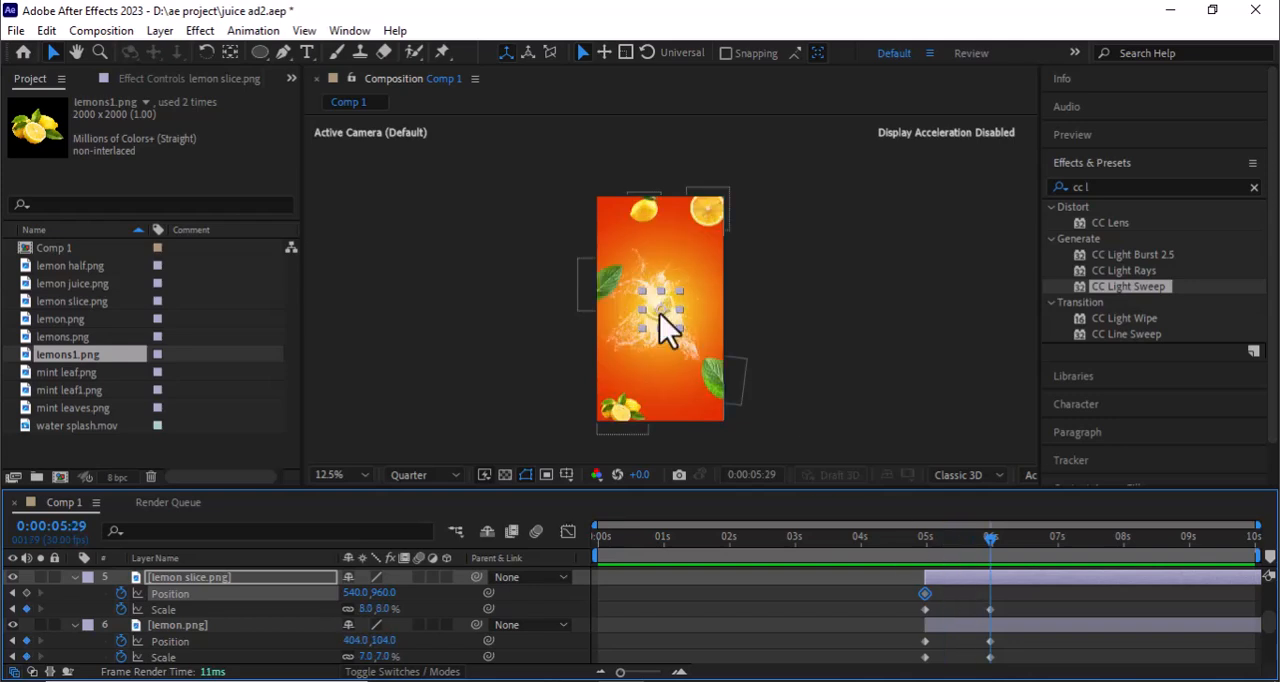
drag(660, 314, 708, 282)
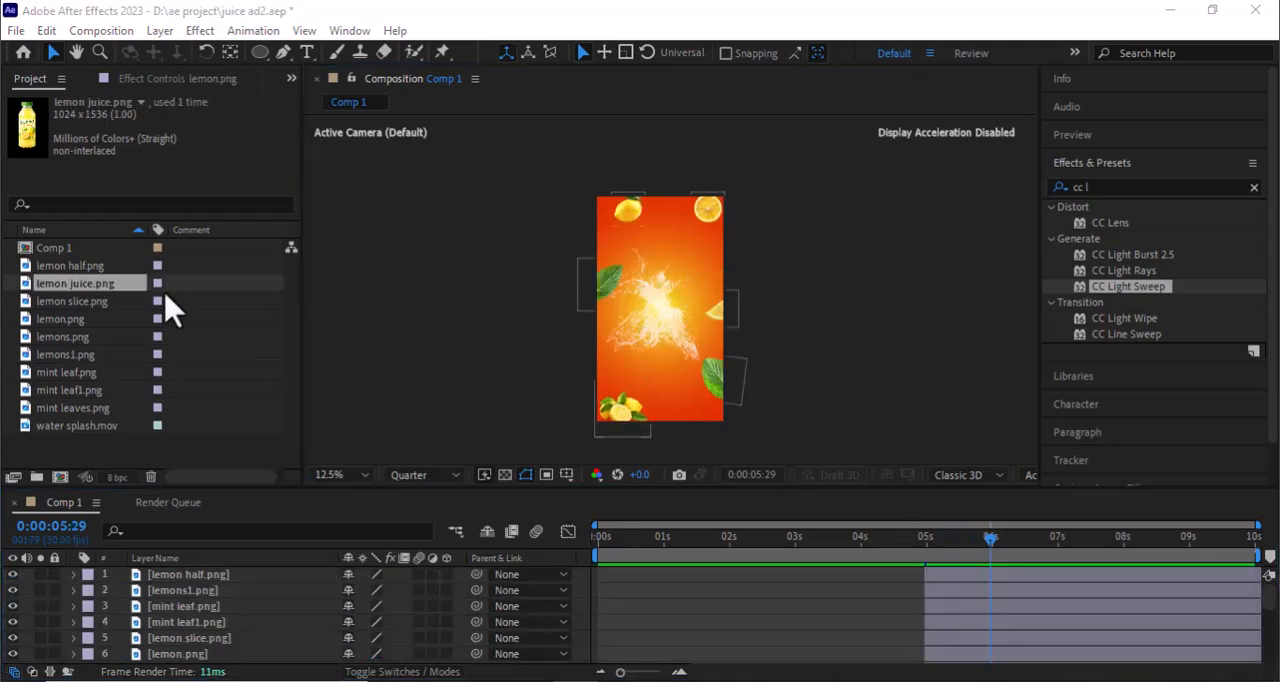
- Add lemon juice.png as the topmost layer and paste a copy of the shadow layer directly beneath it
drag(110, 295, 162, 568)
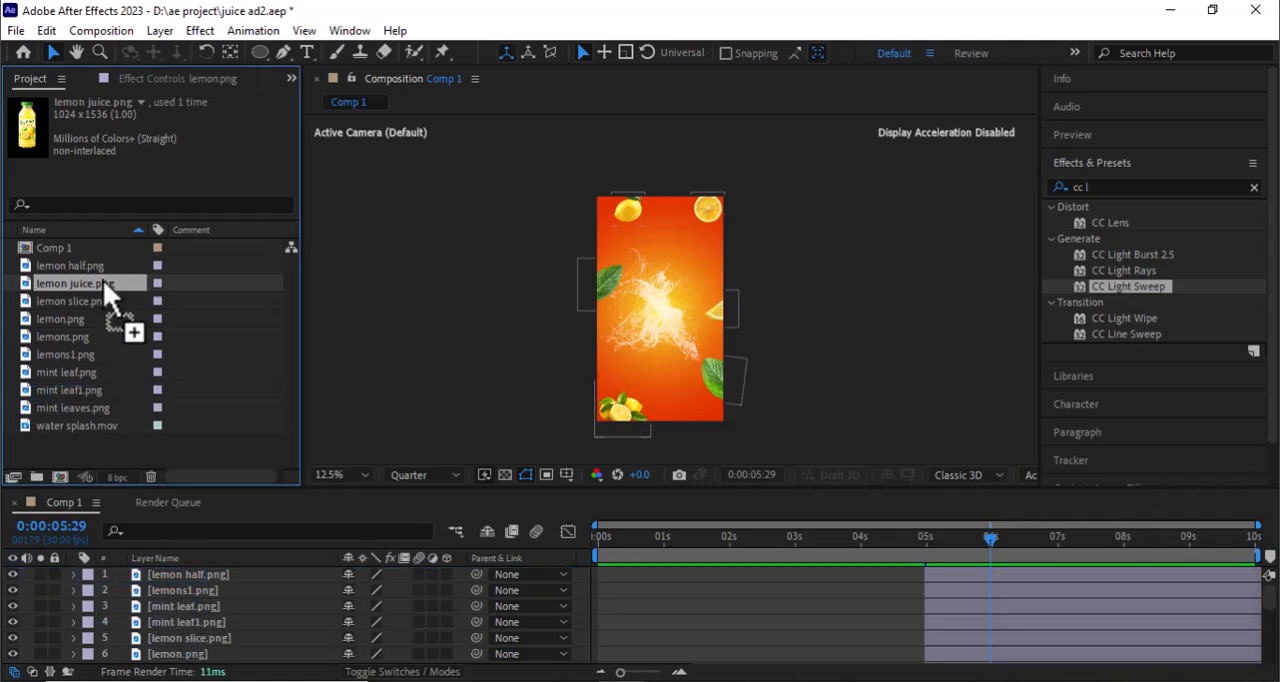
drag(103, 279, 161, 580)
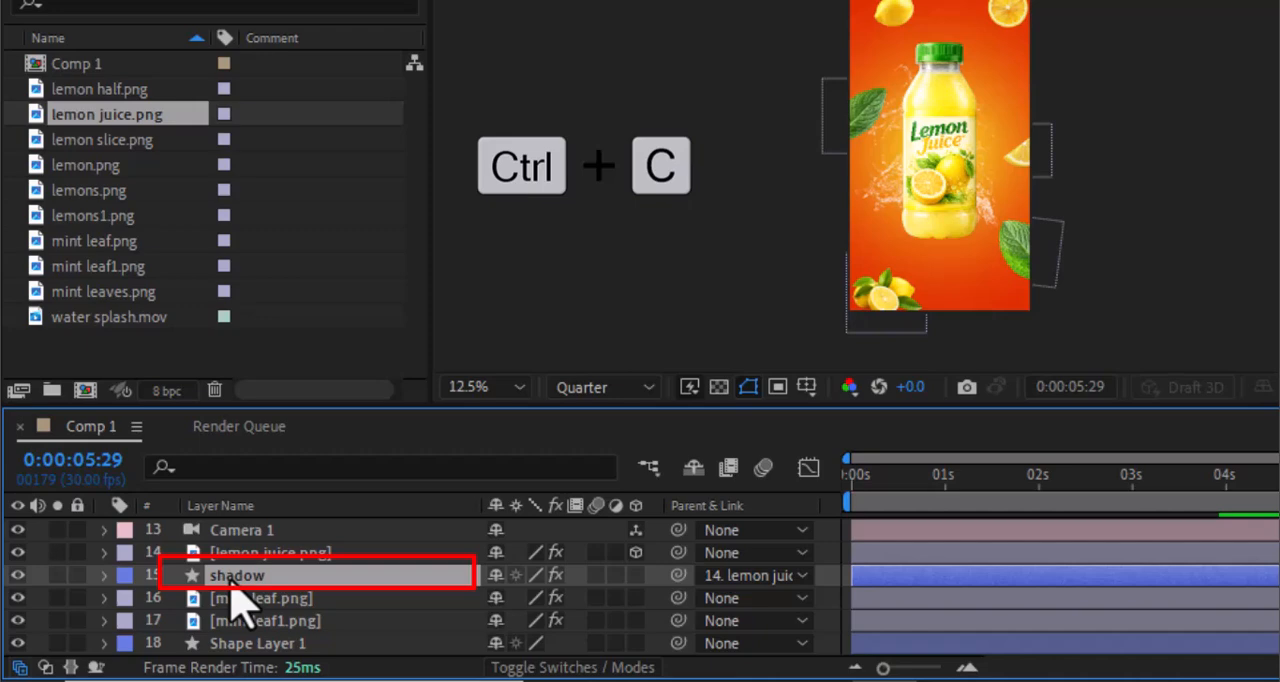
scroll(232, 583, up, 8)
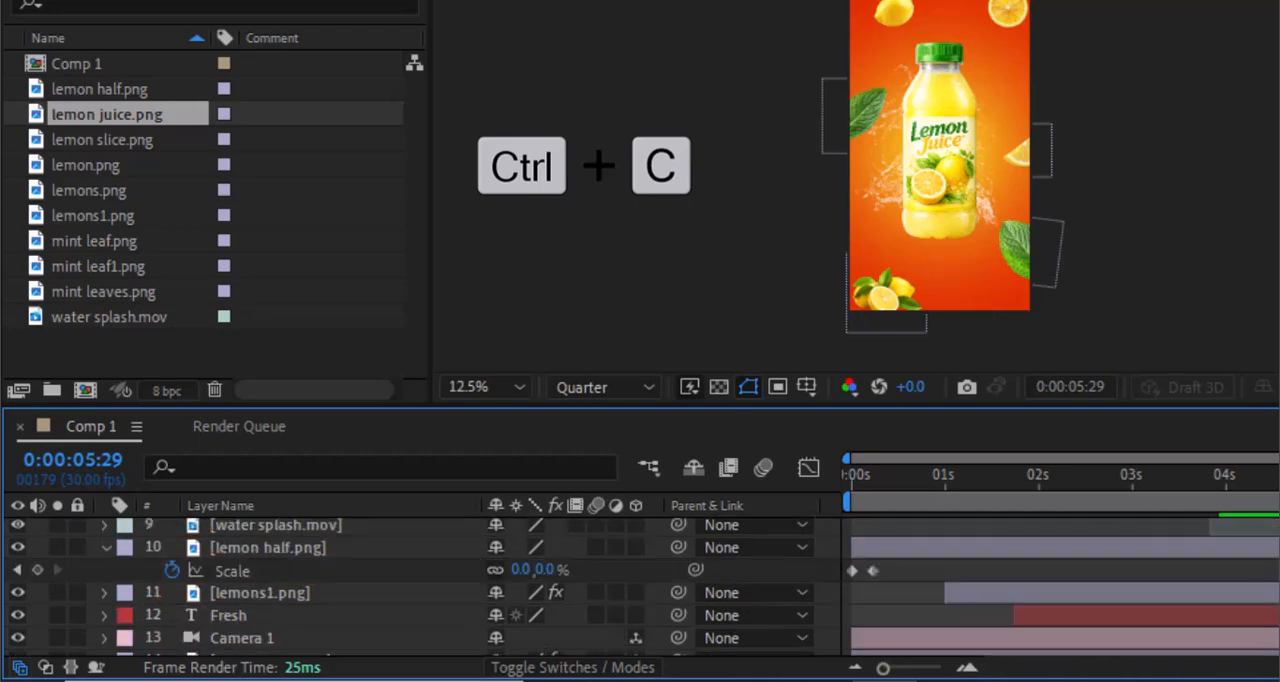
click(326, 534)
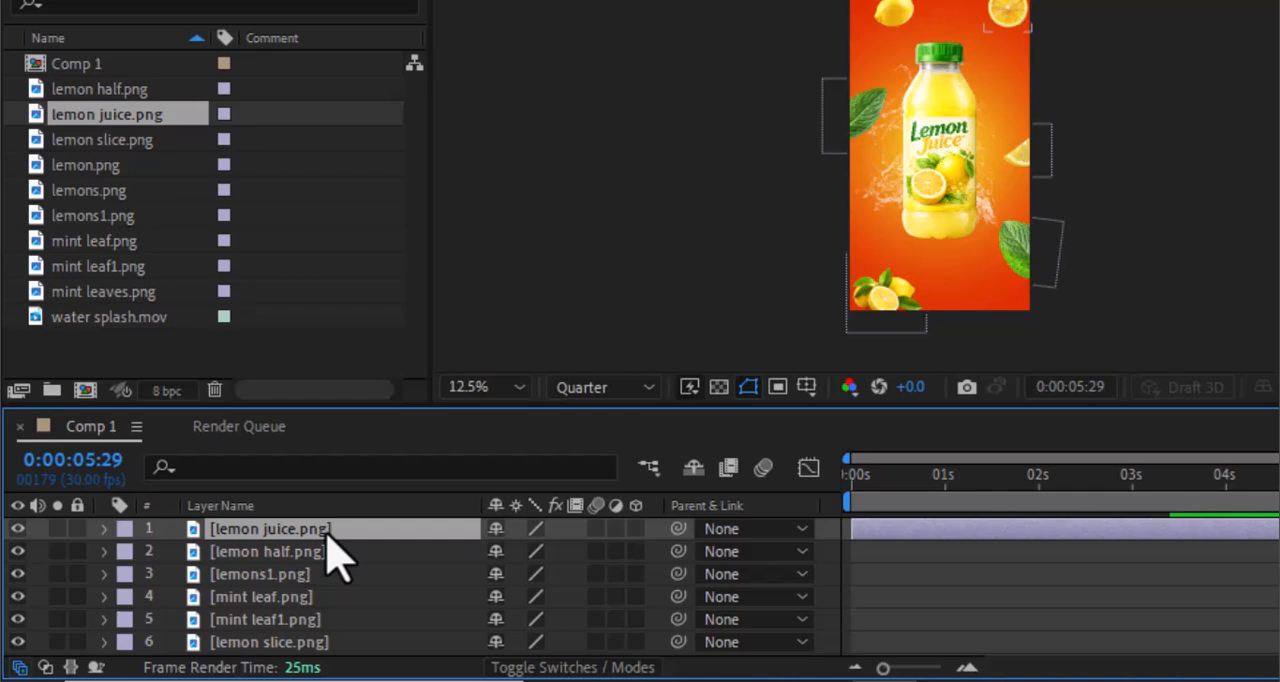
key(ctrl+v)
drag(318, 540, 322, 576)
drag(321, 570, 321, 572)
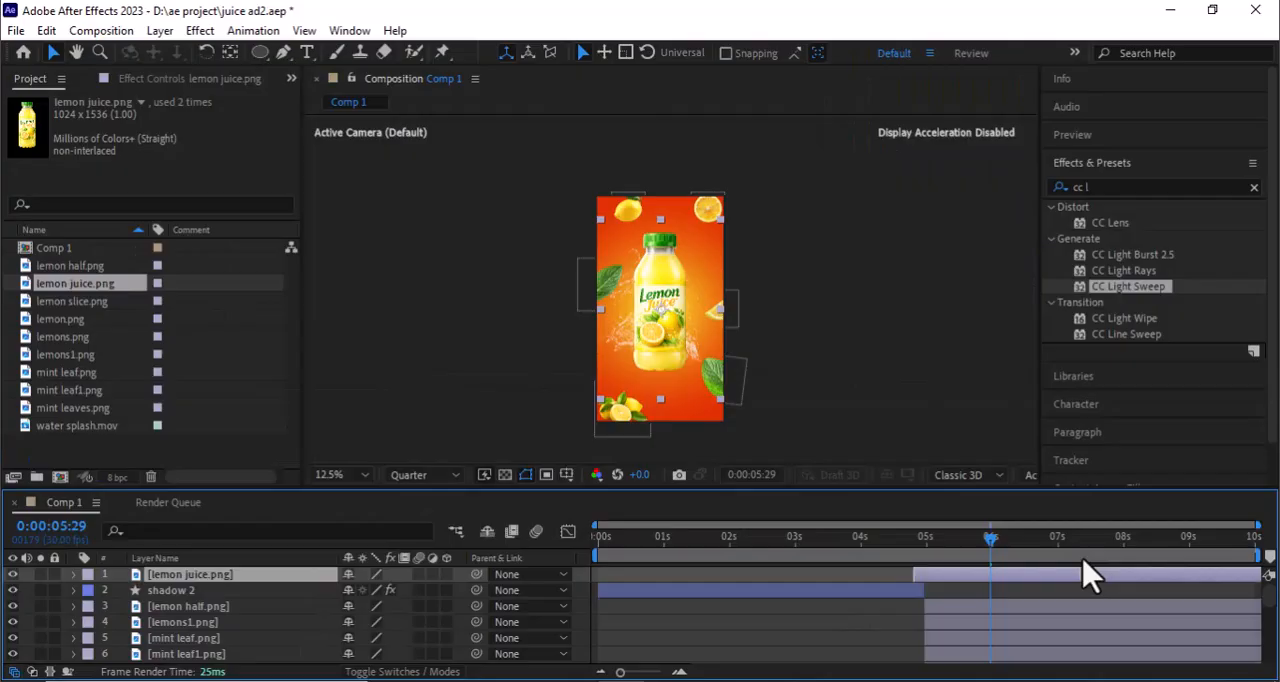
- Shift the new lemon juice.png and shadow 2 layers to start at 0:00:05:29
drag(1083, 557, 1155, 556)
drag(798, 593, 1068, 605)
drag(880, 598, 1170, 596)
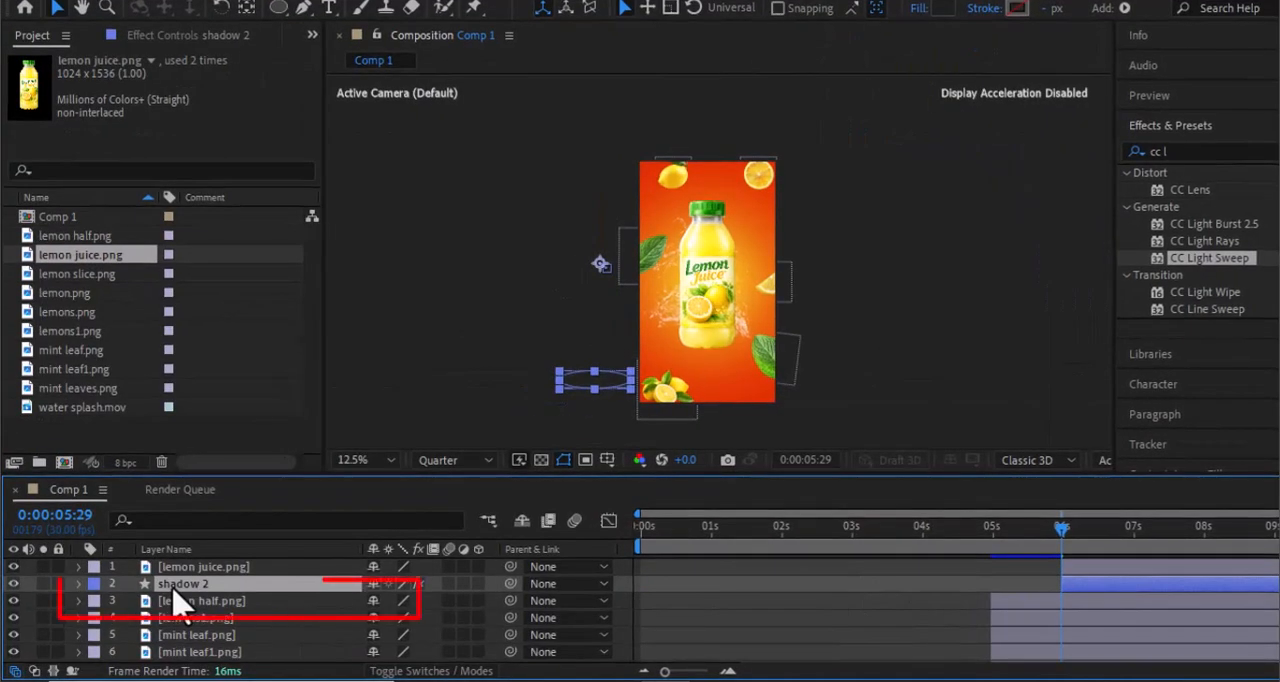
- Remove shadow 2's position keyframes, place it at the bottle's base at about 545.8, 1429, and parent it to lemon juice.png
key(u)
click(129, 600)
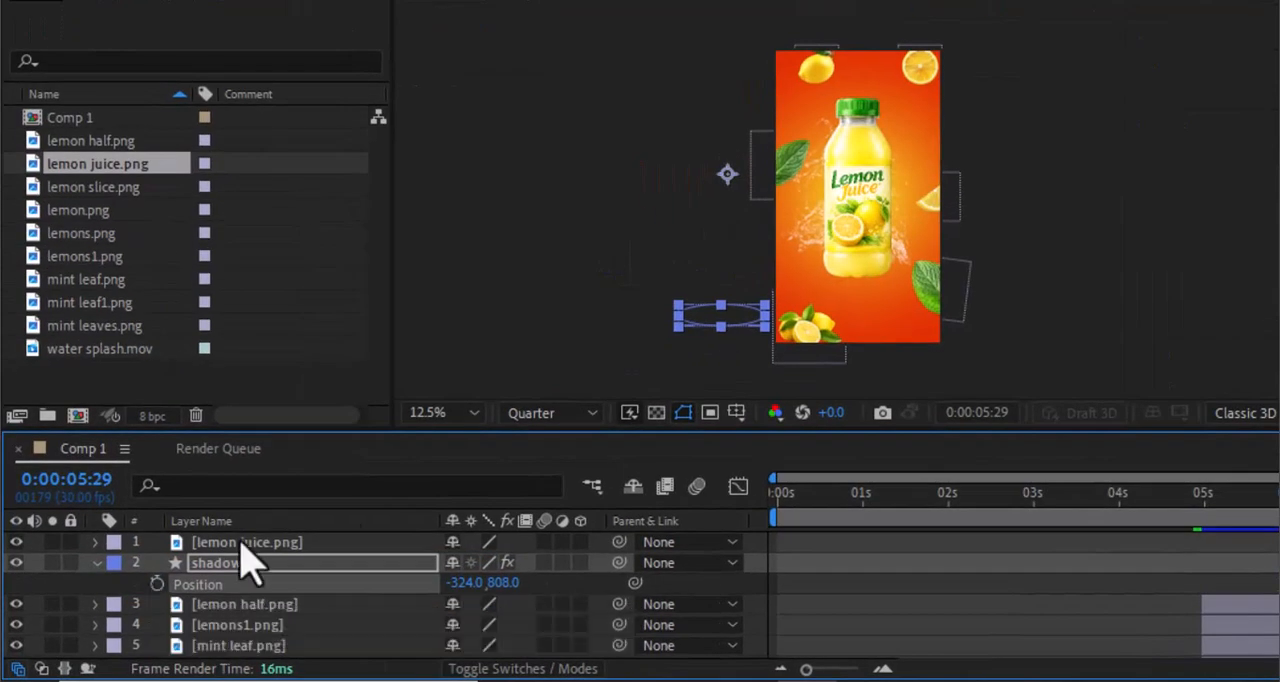
drag(723, 320, 868, 276)
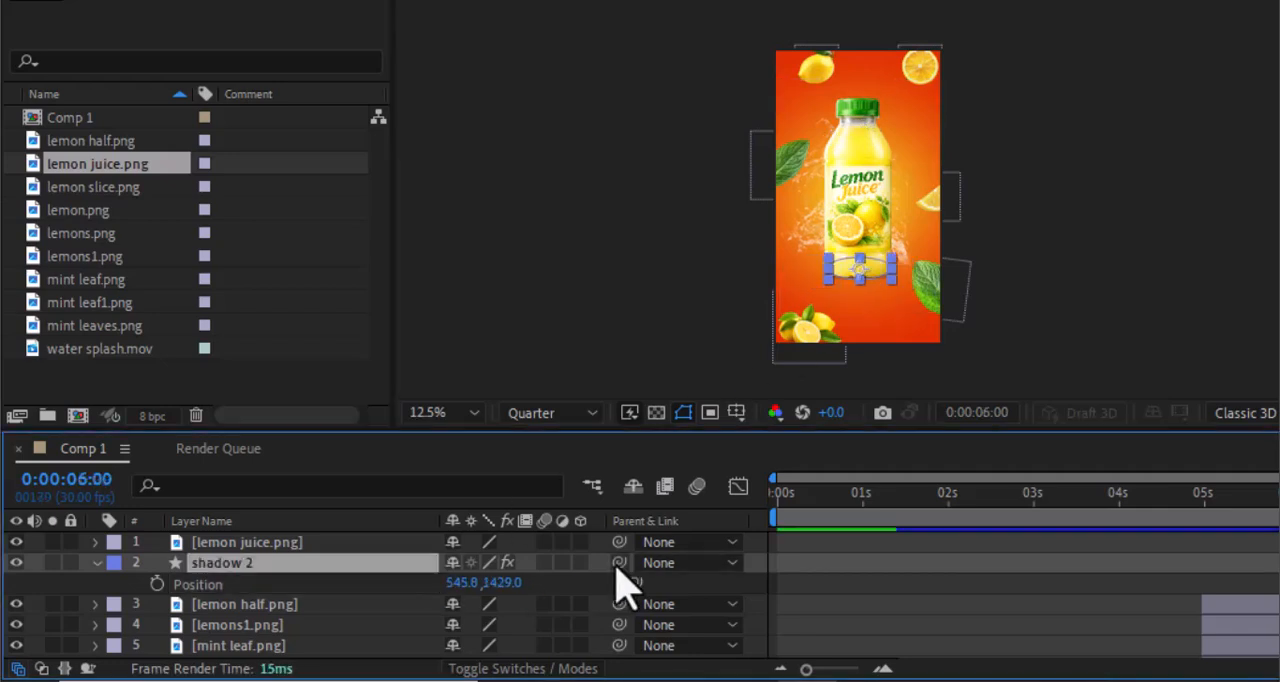
drag(619, 563, 423, 545)
- Keyframe lemon juice.png's position below the frame at 540, 2728 on 0:00:06:00 and at 548, 1176 on 0:00:07:00
drag(863, 193, 860, 380)
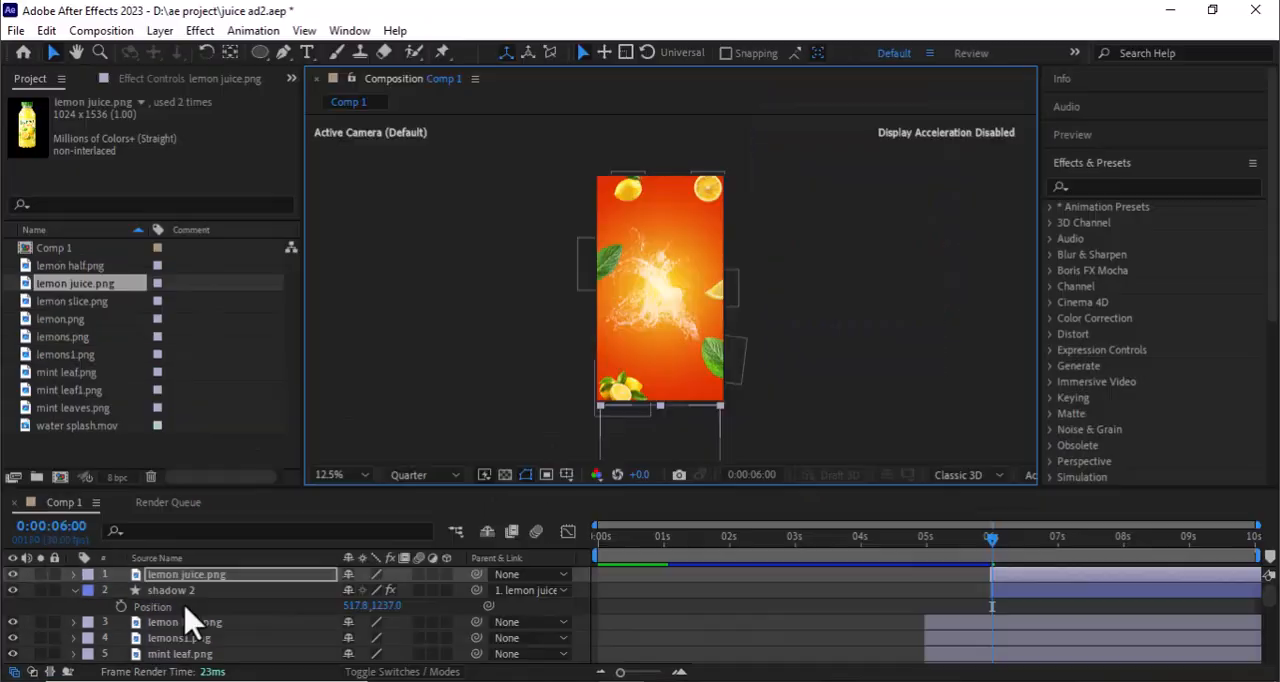
key(p)
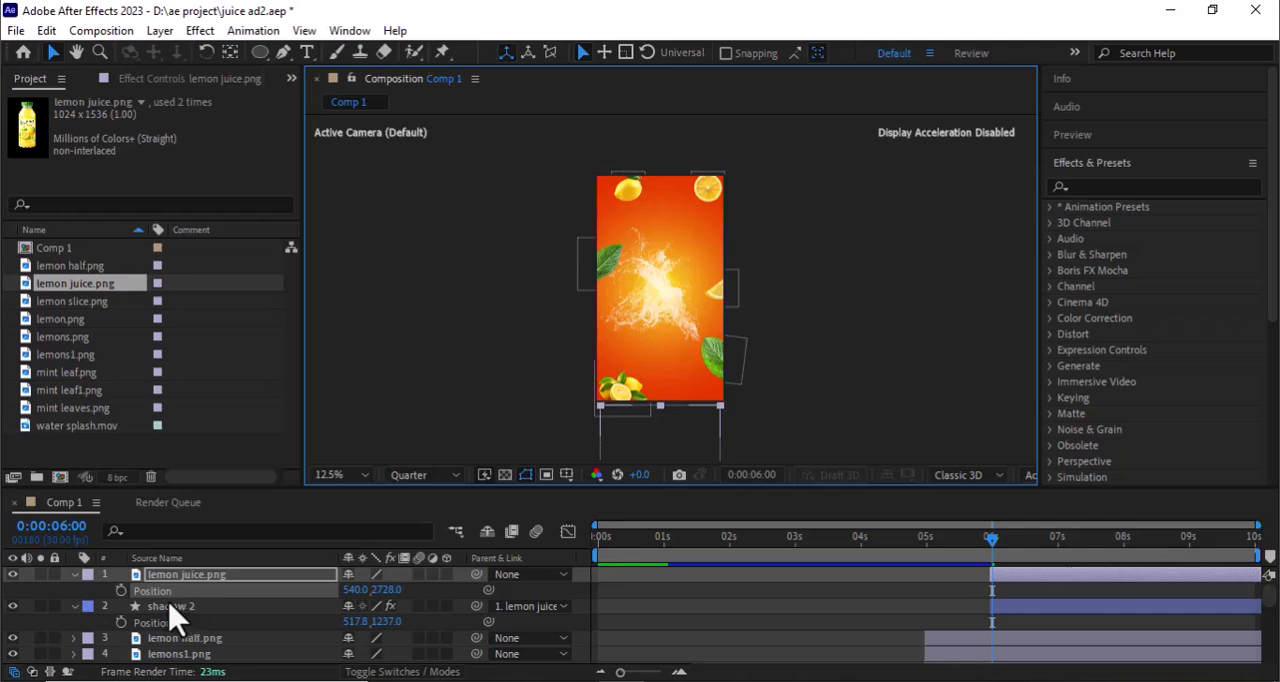
click(121, 590)
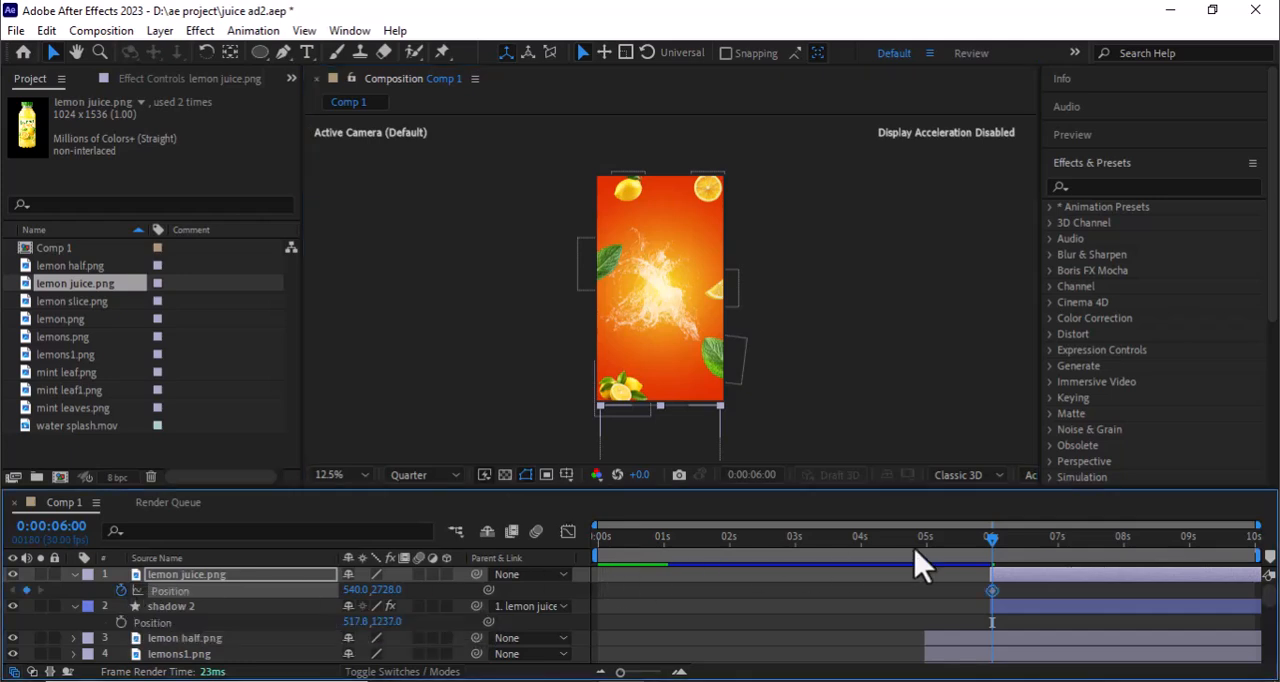
key(shift+Page_Down)
key(shift+Page_Down)
key(shift+Page_Down)
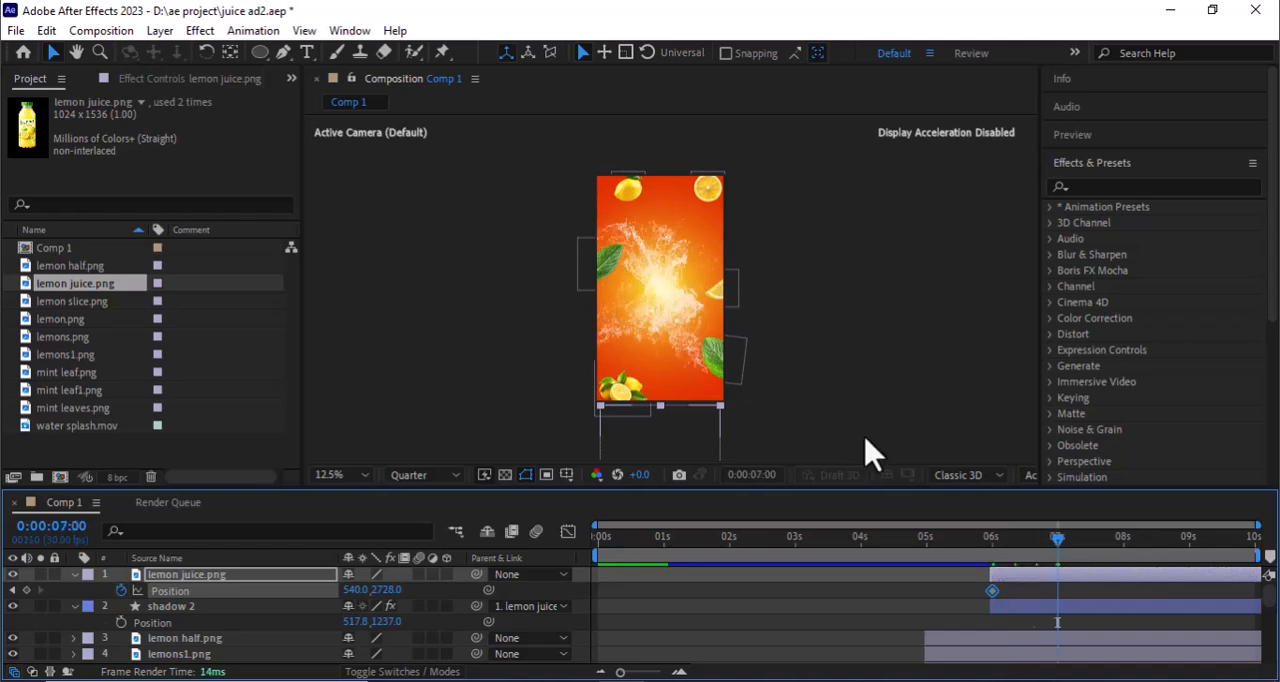
drag(657, 457, 658, 263)
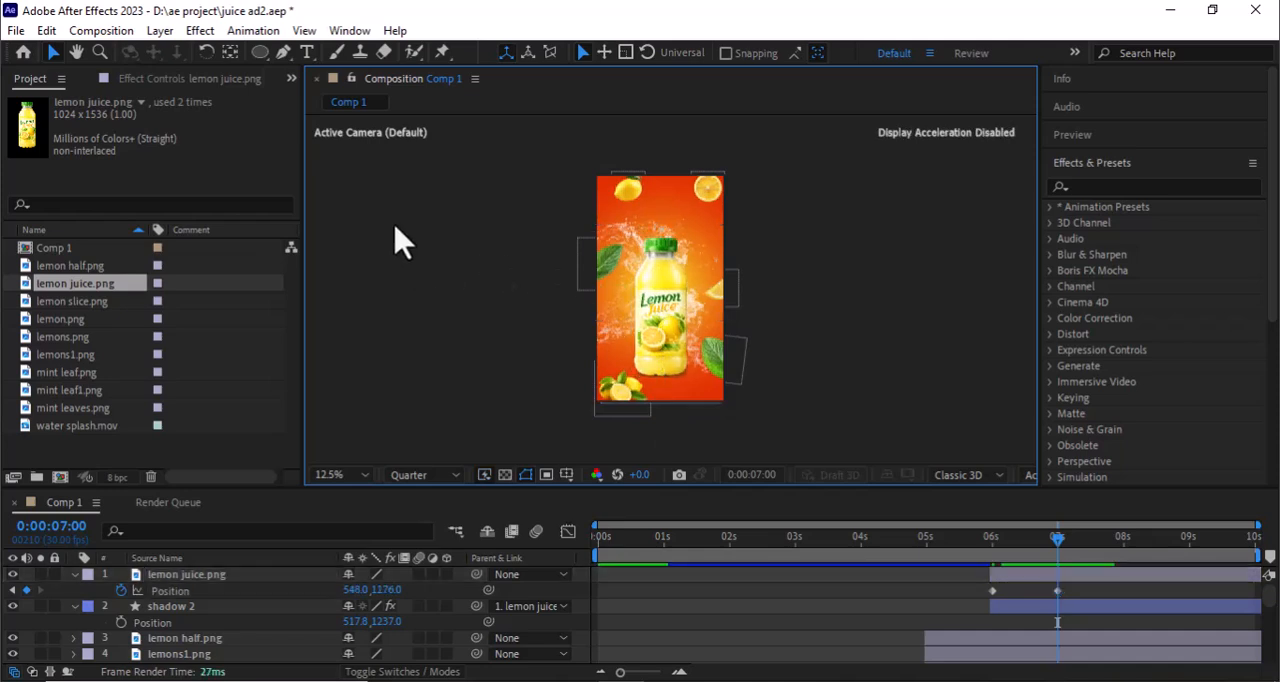
- Add the text "With Mint" in white Lobster, scaled to fit the frame's width and placed just above the bottle
click(307, 52)
click(600, 228)
text(Wi)
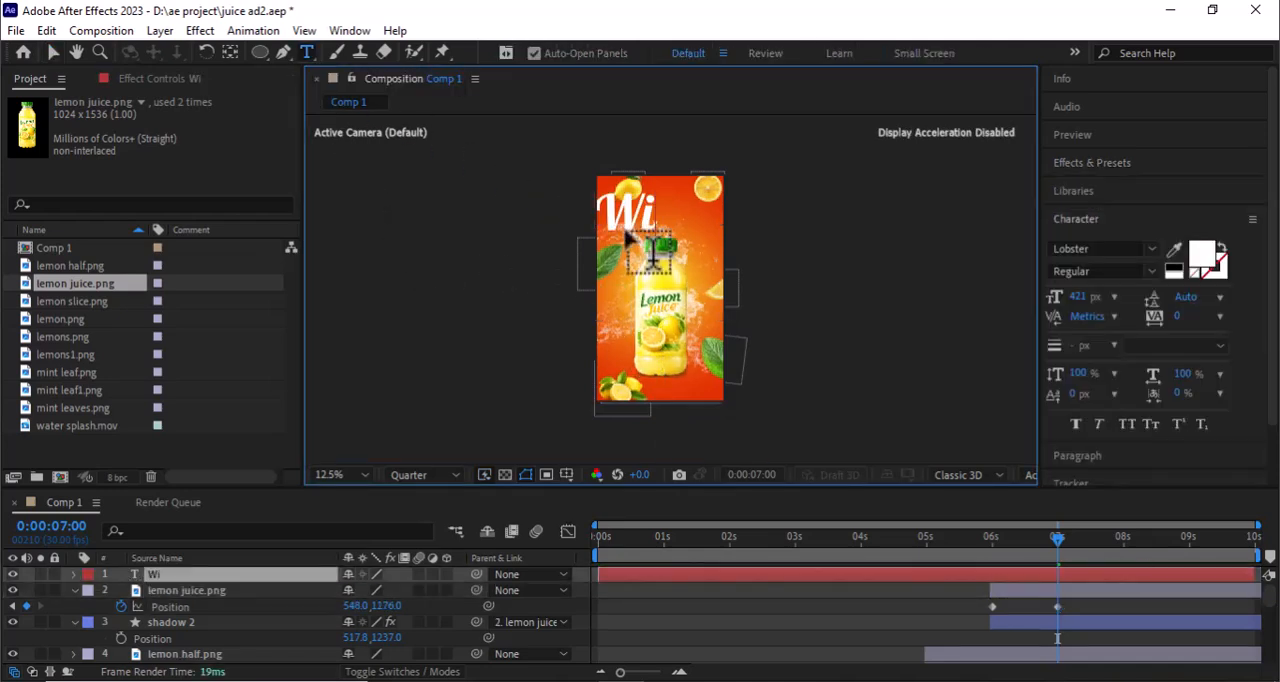
text(th Mint)
drag(1077, 297, 934, 311)
click(53, 52)
drag(690, 219, 695, 221)
- Set the With Mint text layer's rotation to -12°
click(173, 575)
key(r)
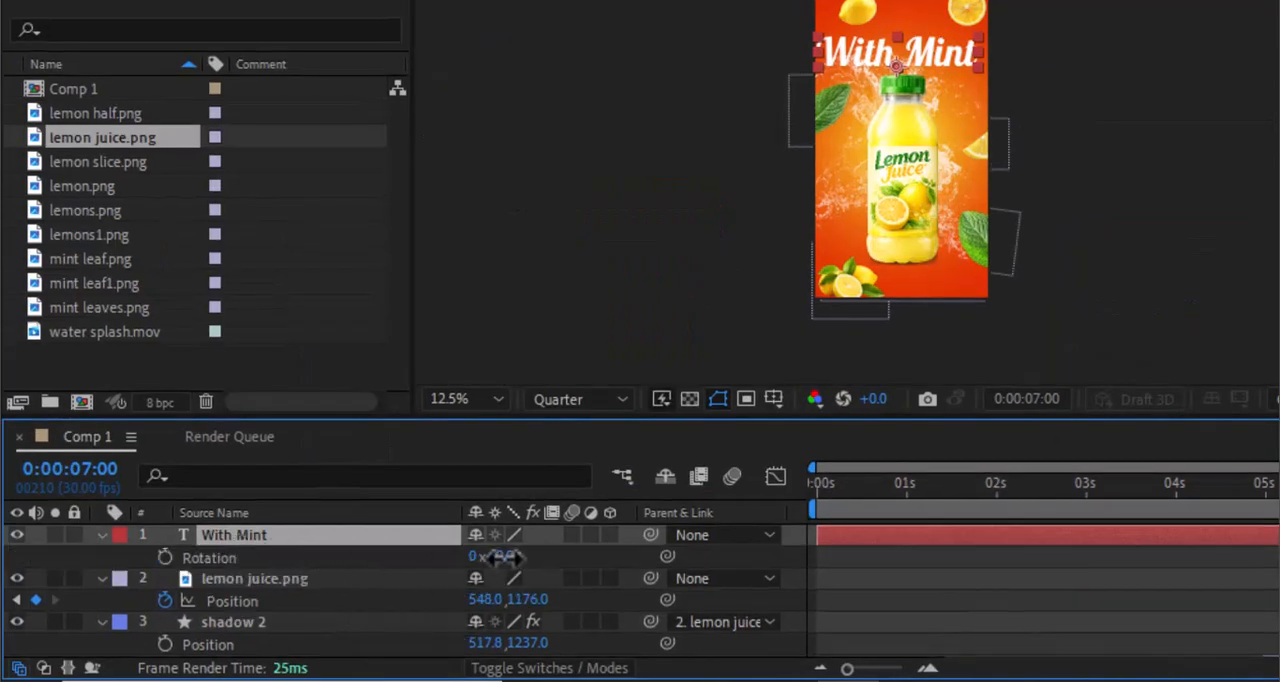
drag(494, 557, 480, 557)
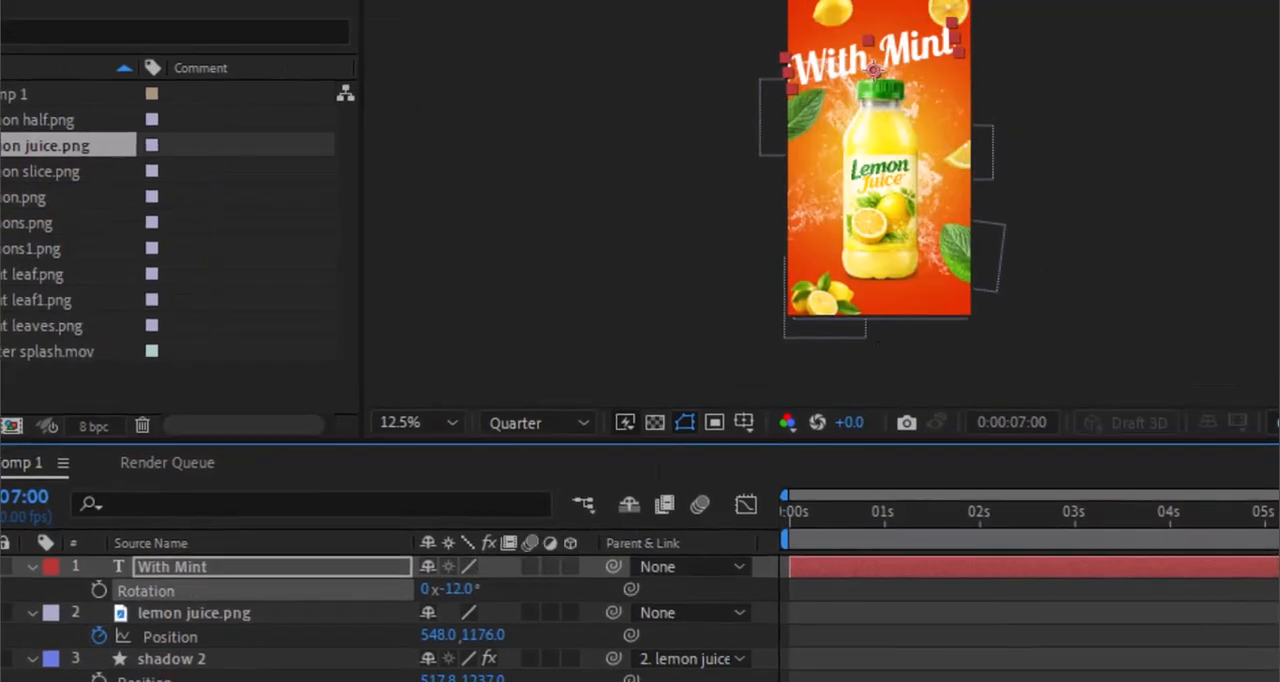
- Start the With Mint layer at 0:00:06:09 and apply the Center Spiral text animation preset to it there
drag(828, 567, 1041, 574)
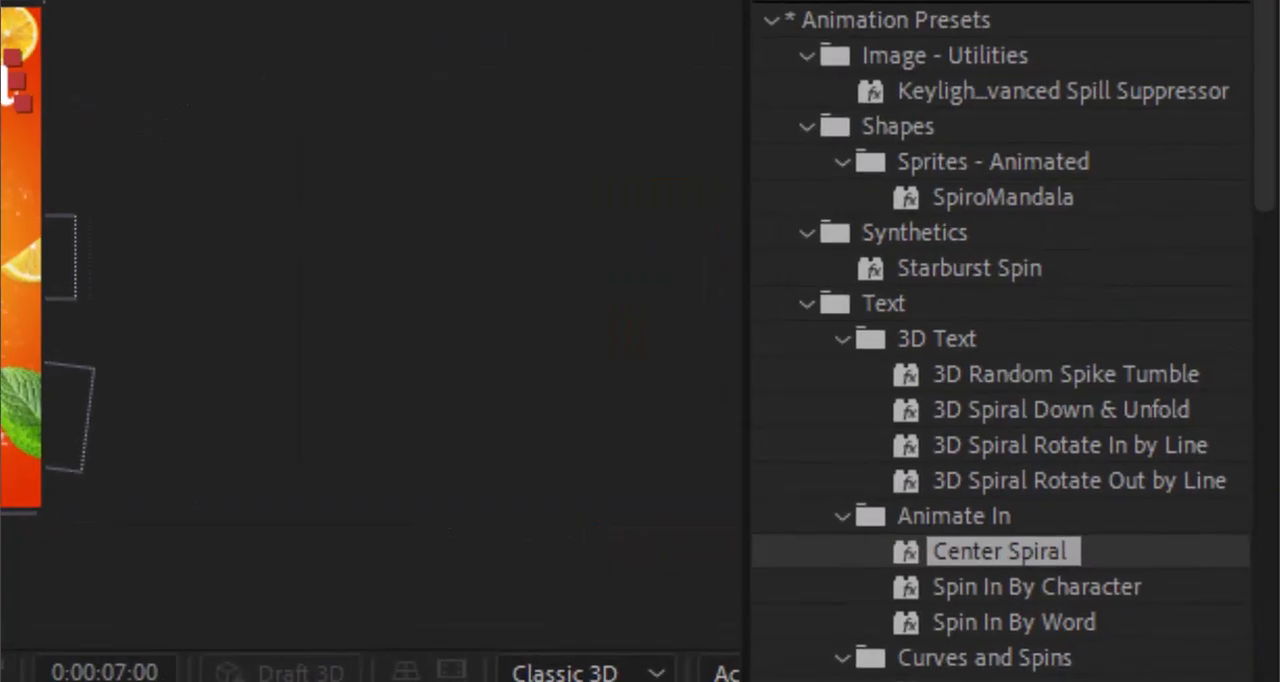
drag(1057, 541, 1010, 554)
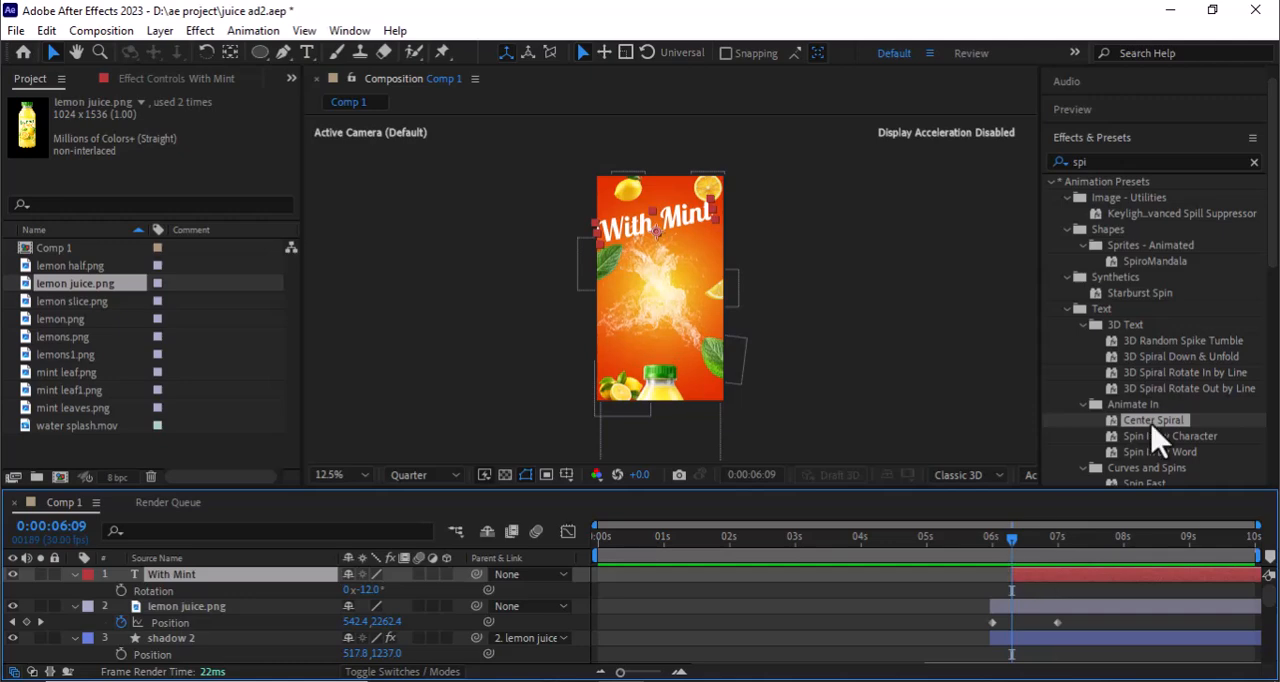
drag(1160, 435, 1086, 571)
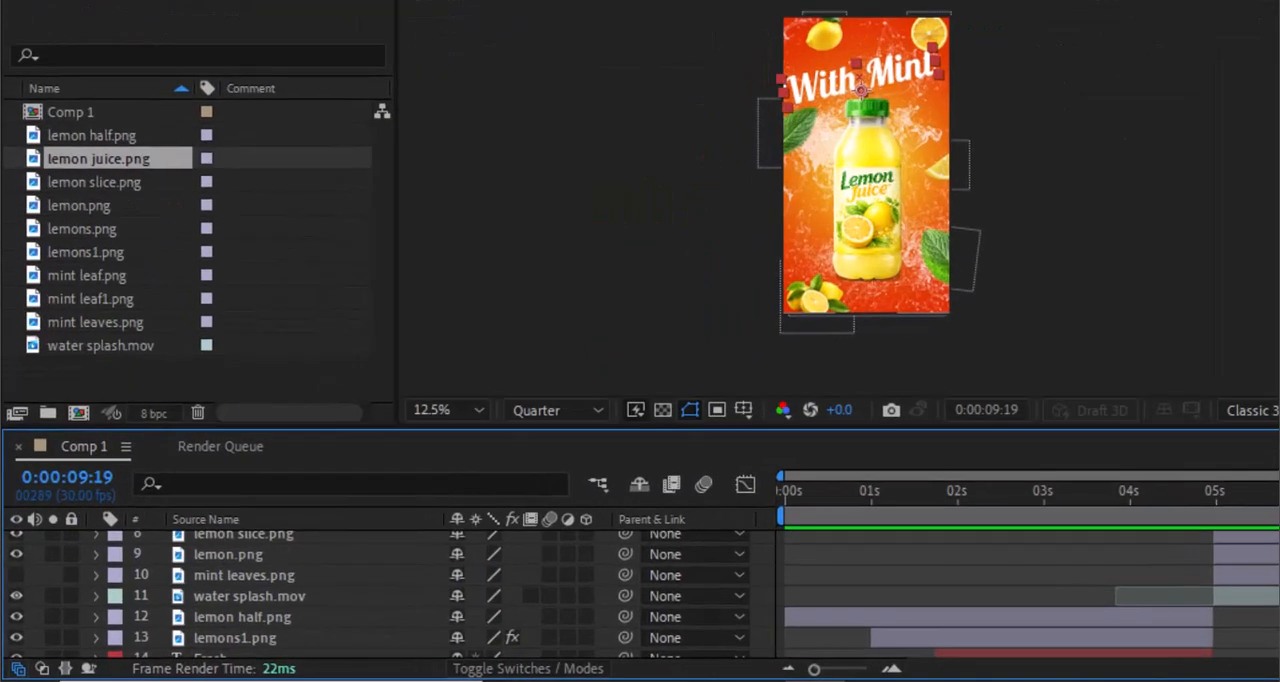
- Show mint leaves.png, move it directly beneath the With Mint layer, and trim its start to 0:00:07:00
click(245, 577)
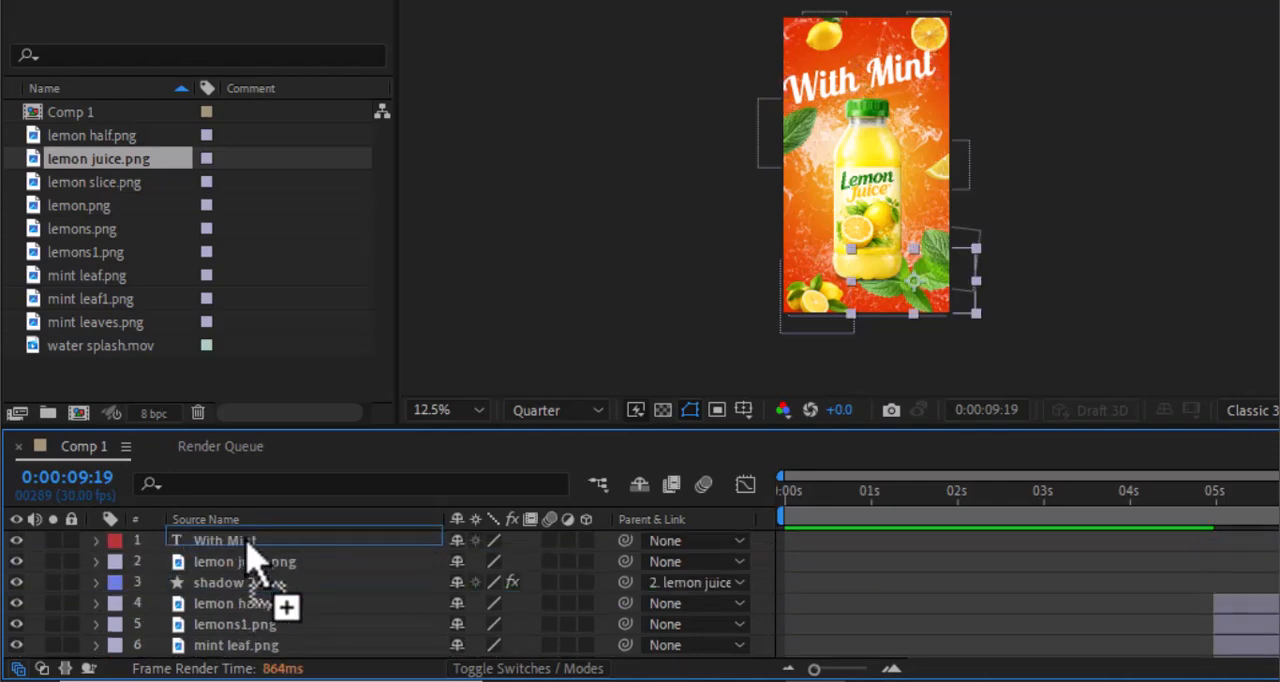
drag(249, 543, 251, 586)
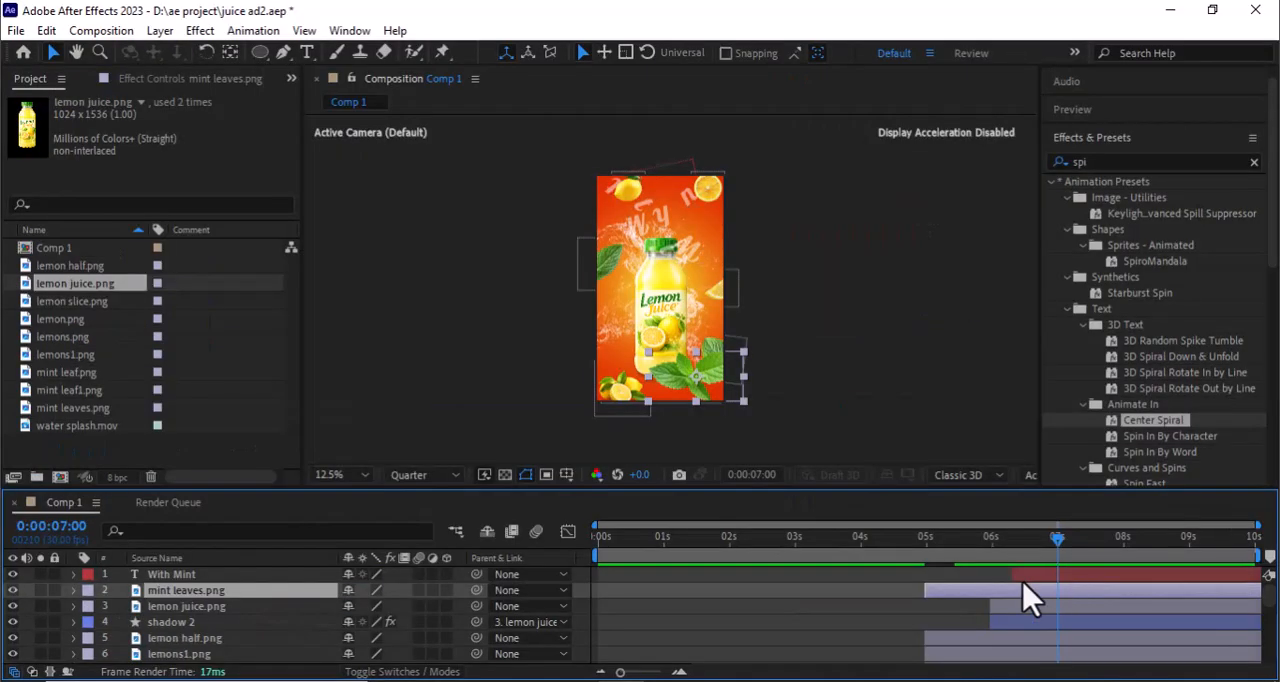
key(alt+bracketleft)
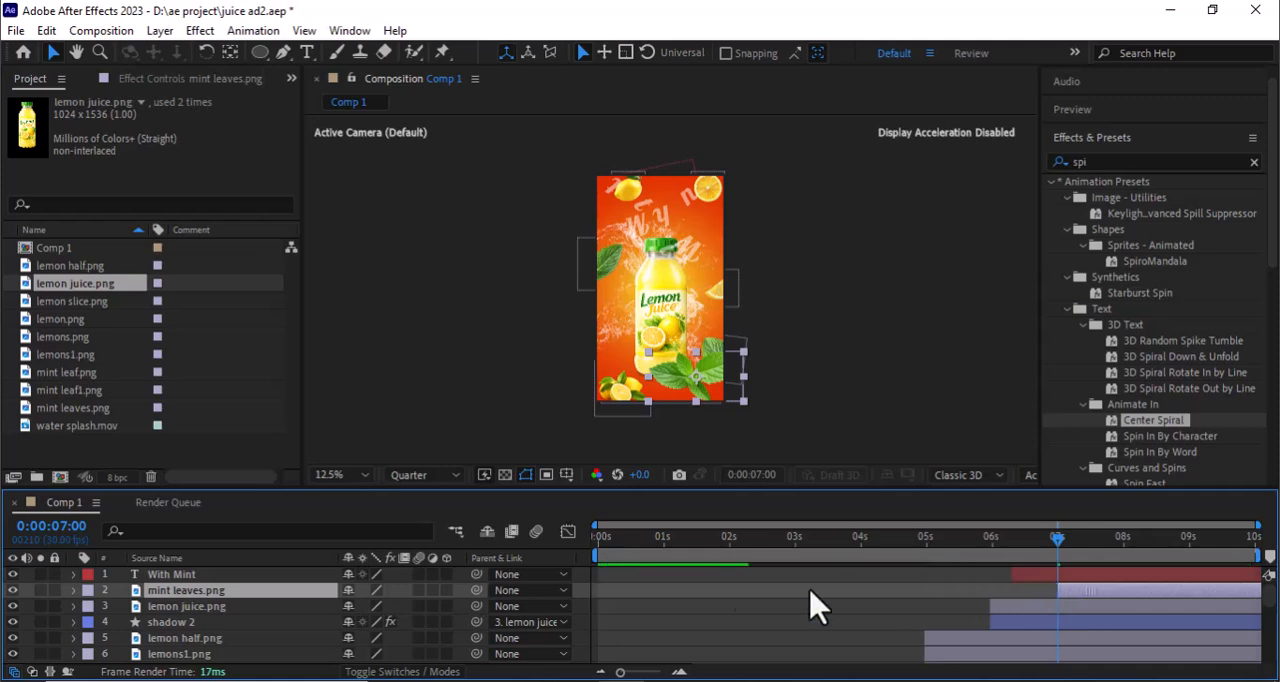
- Keyframe mint leaves.png's scale at 54% on 0:00:07:00 and 16% on 0:00:07:29, place it at the bottle's lower right, and preview from 0:00:05:29
key(alt+shift+s)
drag(391, 608, 414, 606)
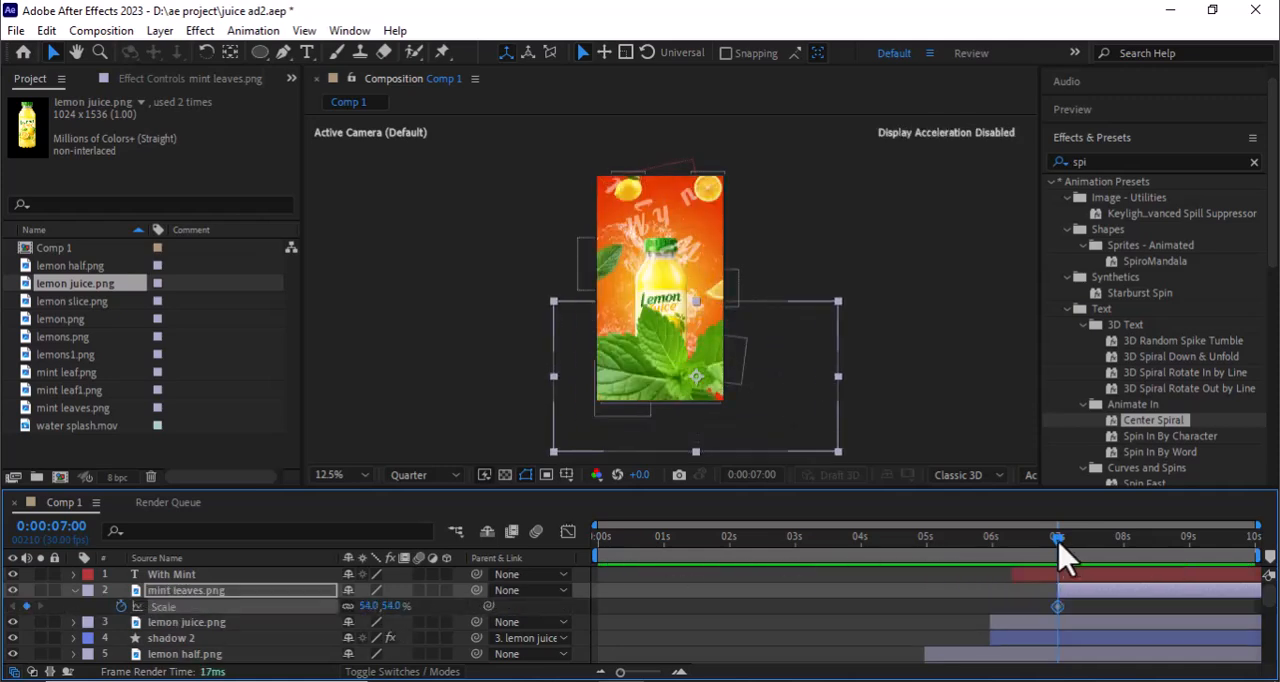
drag(1058, 542, 1121, 545)
mouse_move(388, 606)
mouse_down()
mouse_move(355, 606)
mouse_move(366, 608)
mouse_up()
click(737, 362)
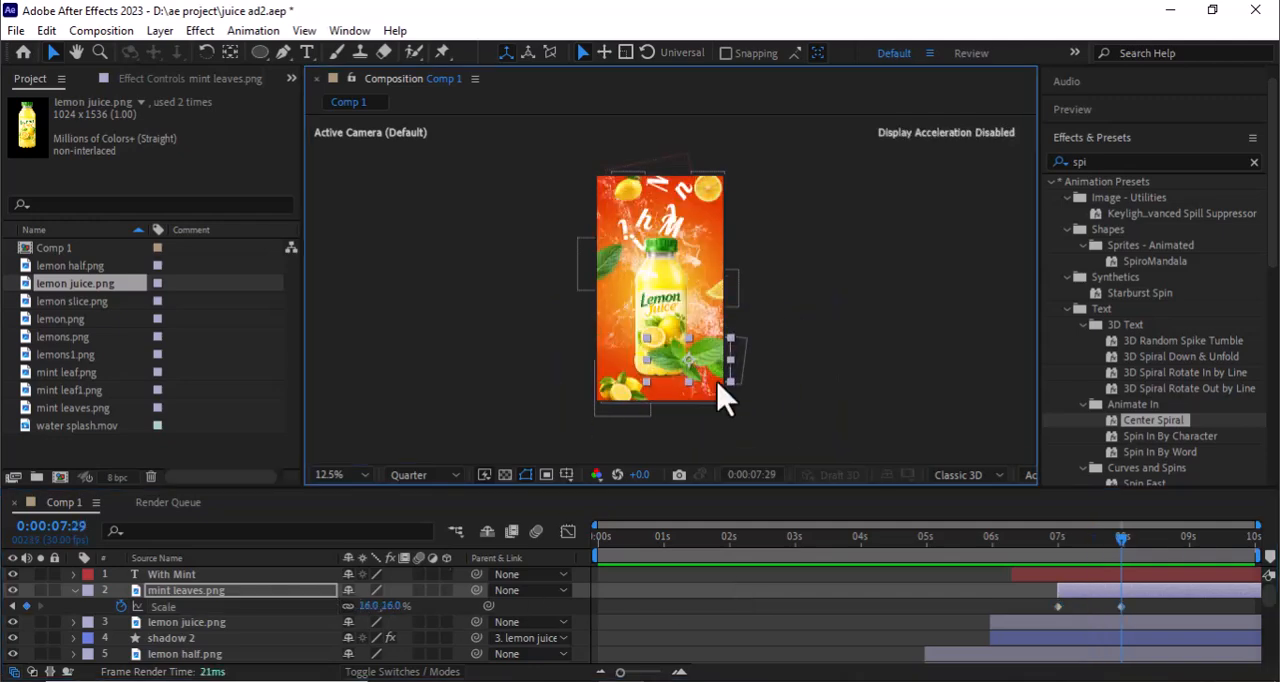
click(990, 538)
key(space)
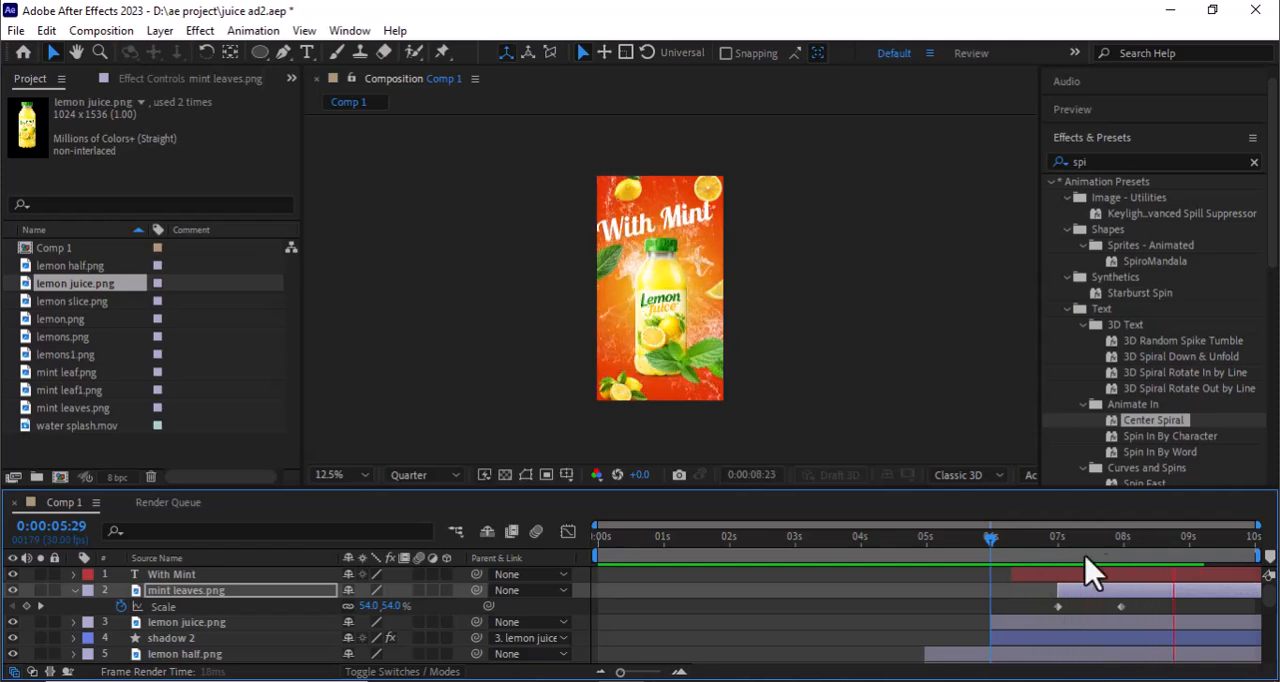
- Keyframe lemon juice.png's rotation at 0° on 0:00:08:28, -10° on 0:00:09:04 and 0° on 0:00:09:18, and preview the composition from 0:00:02:15
click(1184, 545)
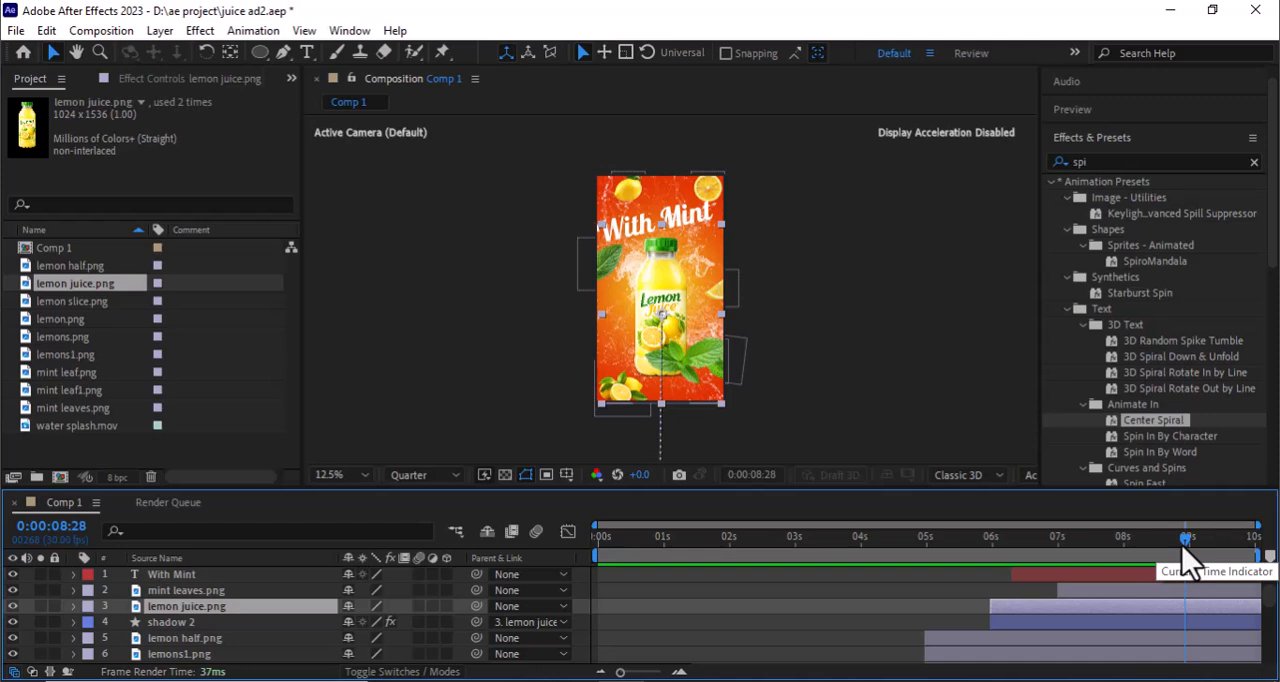
key(r)
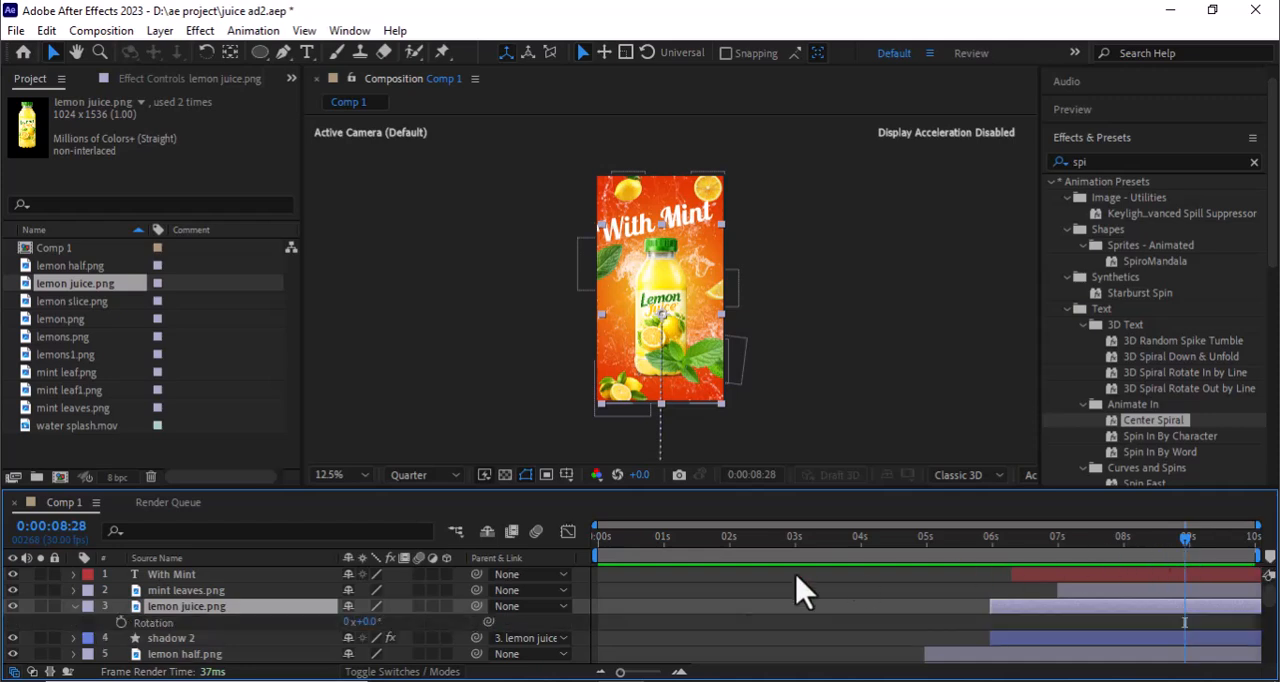
click(121, 622)
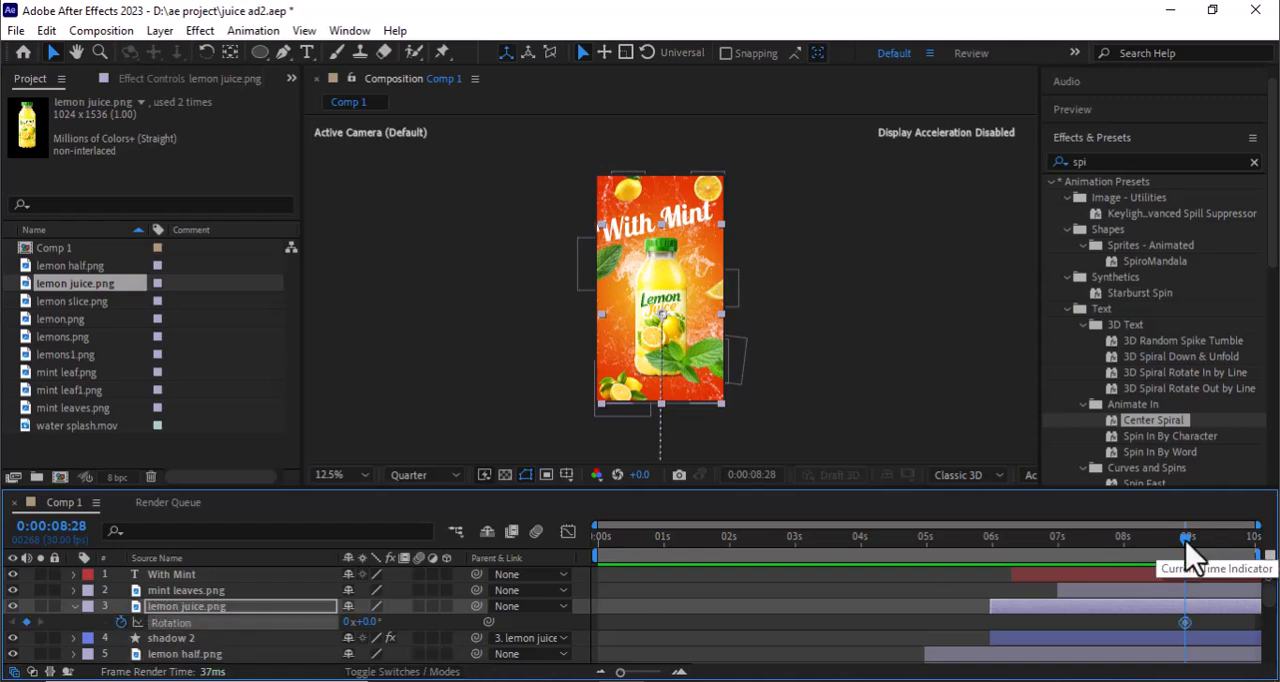
drag(1190, 548, 1203, 552)
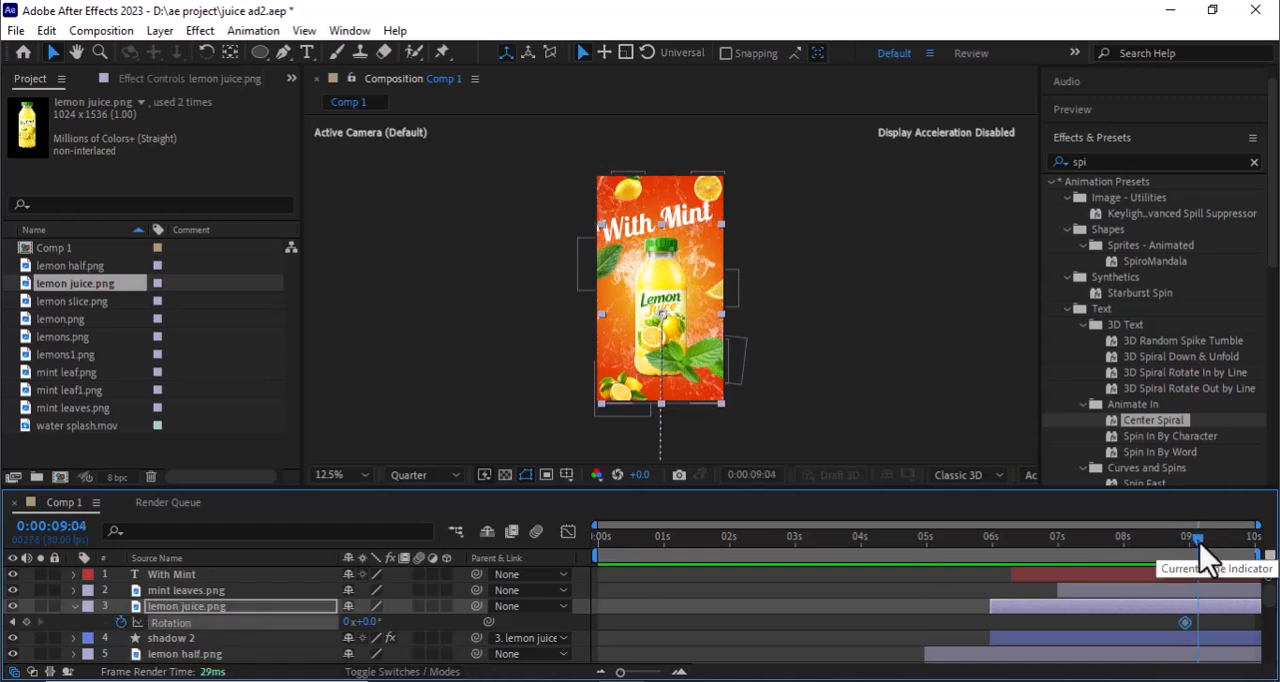
drag(368, 622, 356, 622)
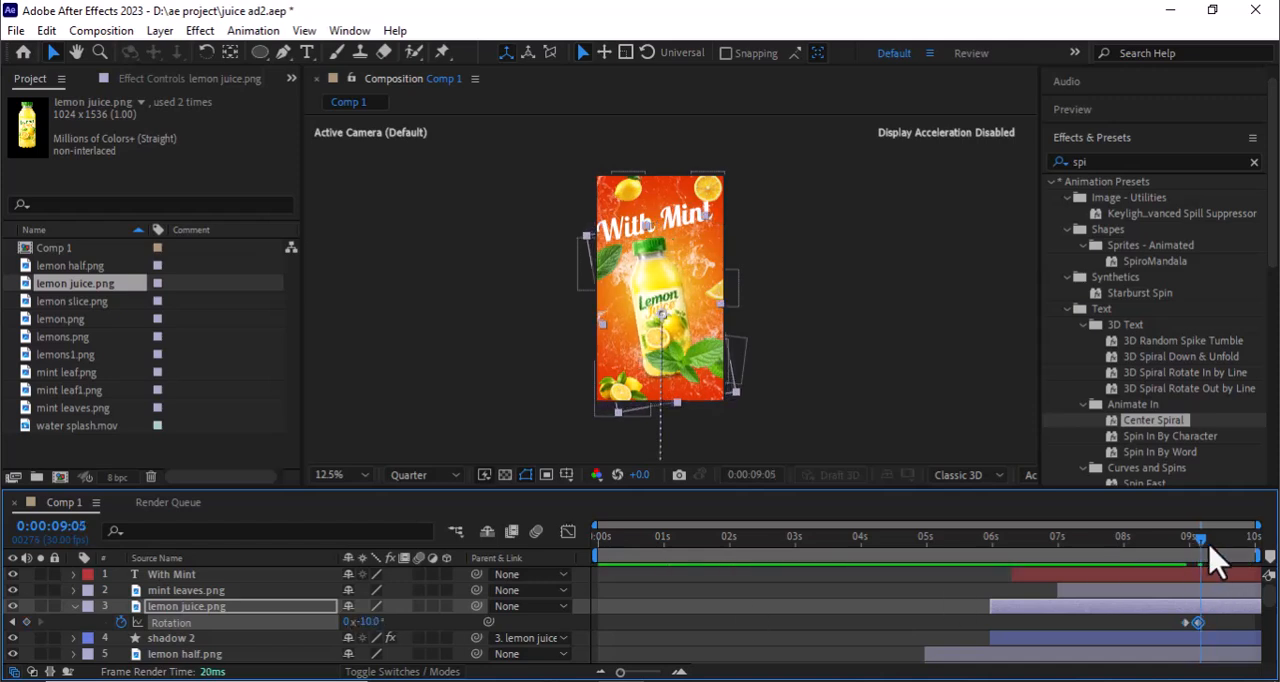
drag(1203, 552, 1228, 555)
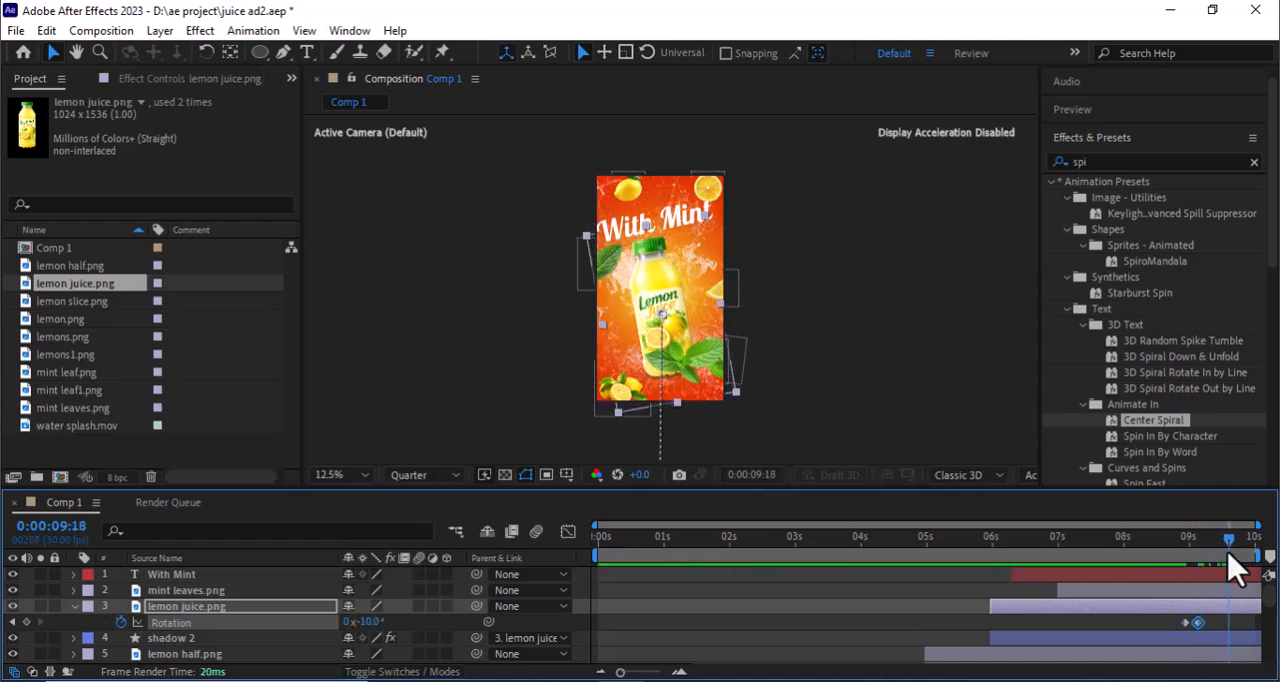
right_click(318, 637)
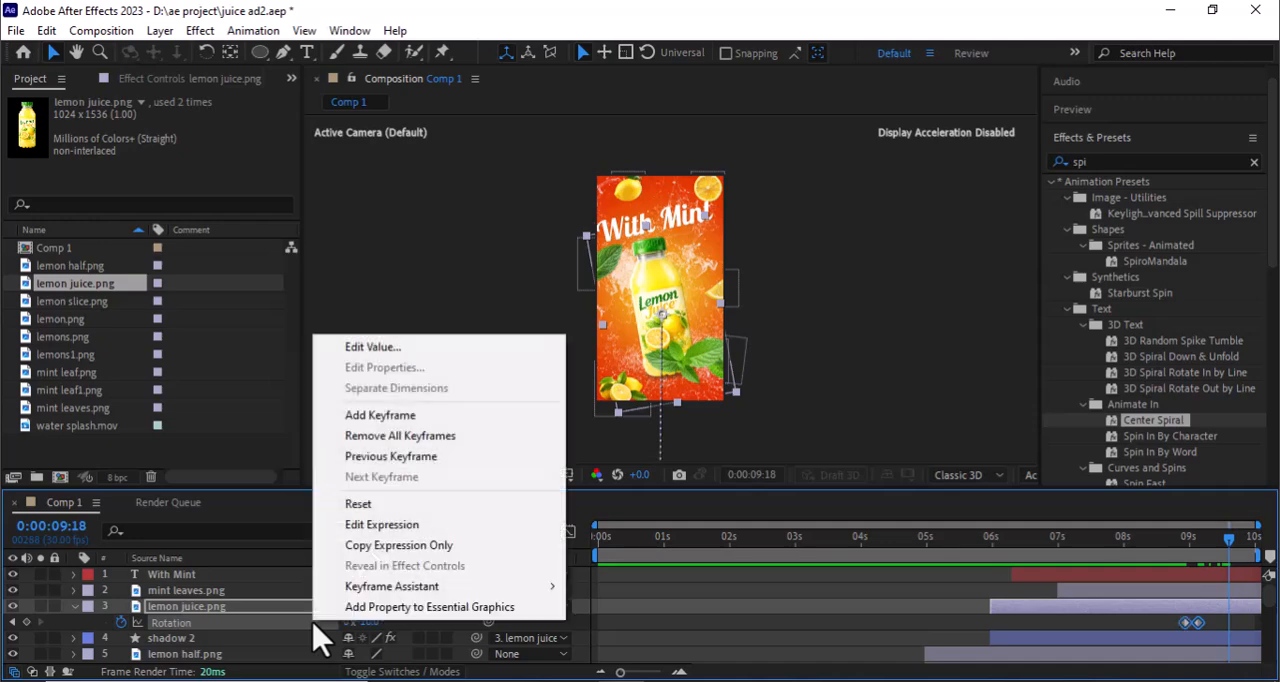
click(386, 503)
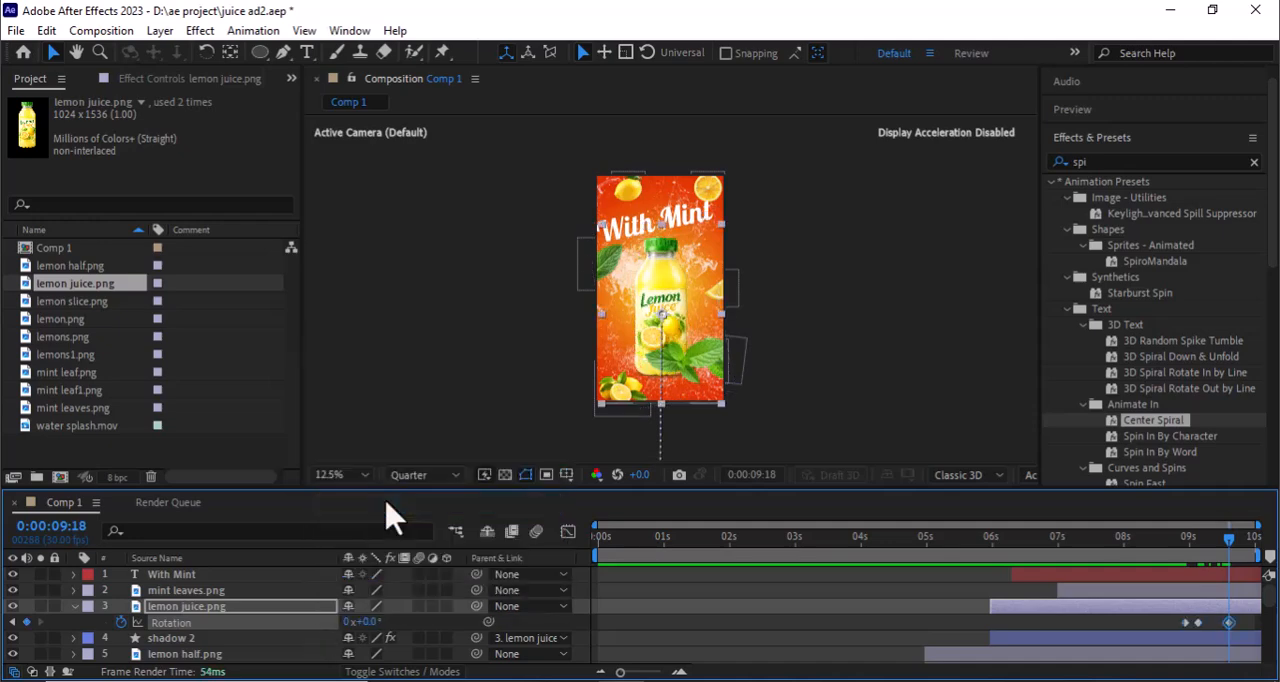
drag(1232, 548, 779, 566)
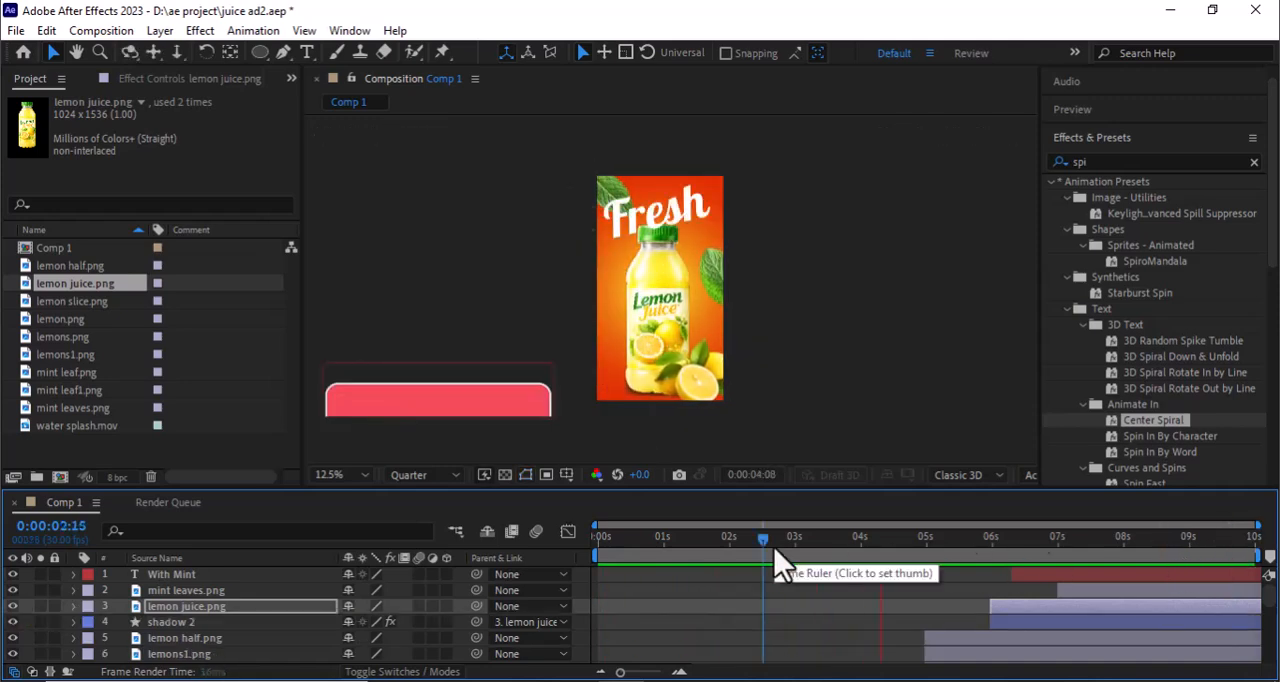